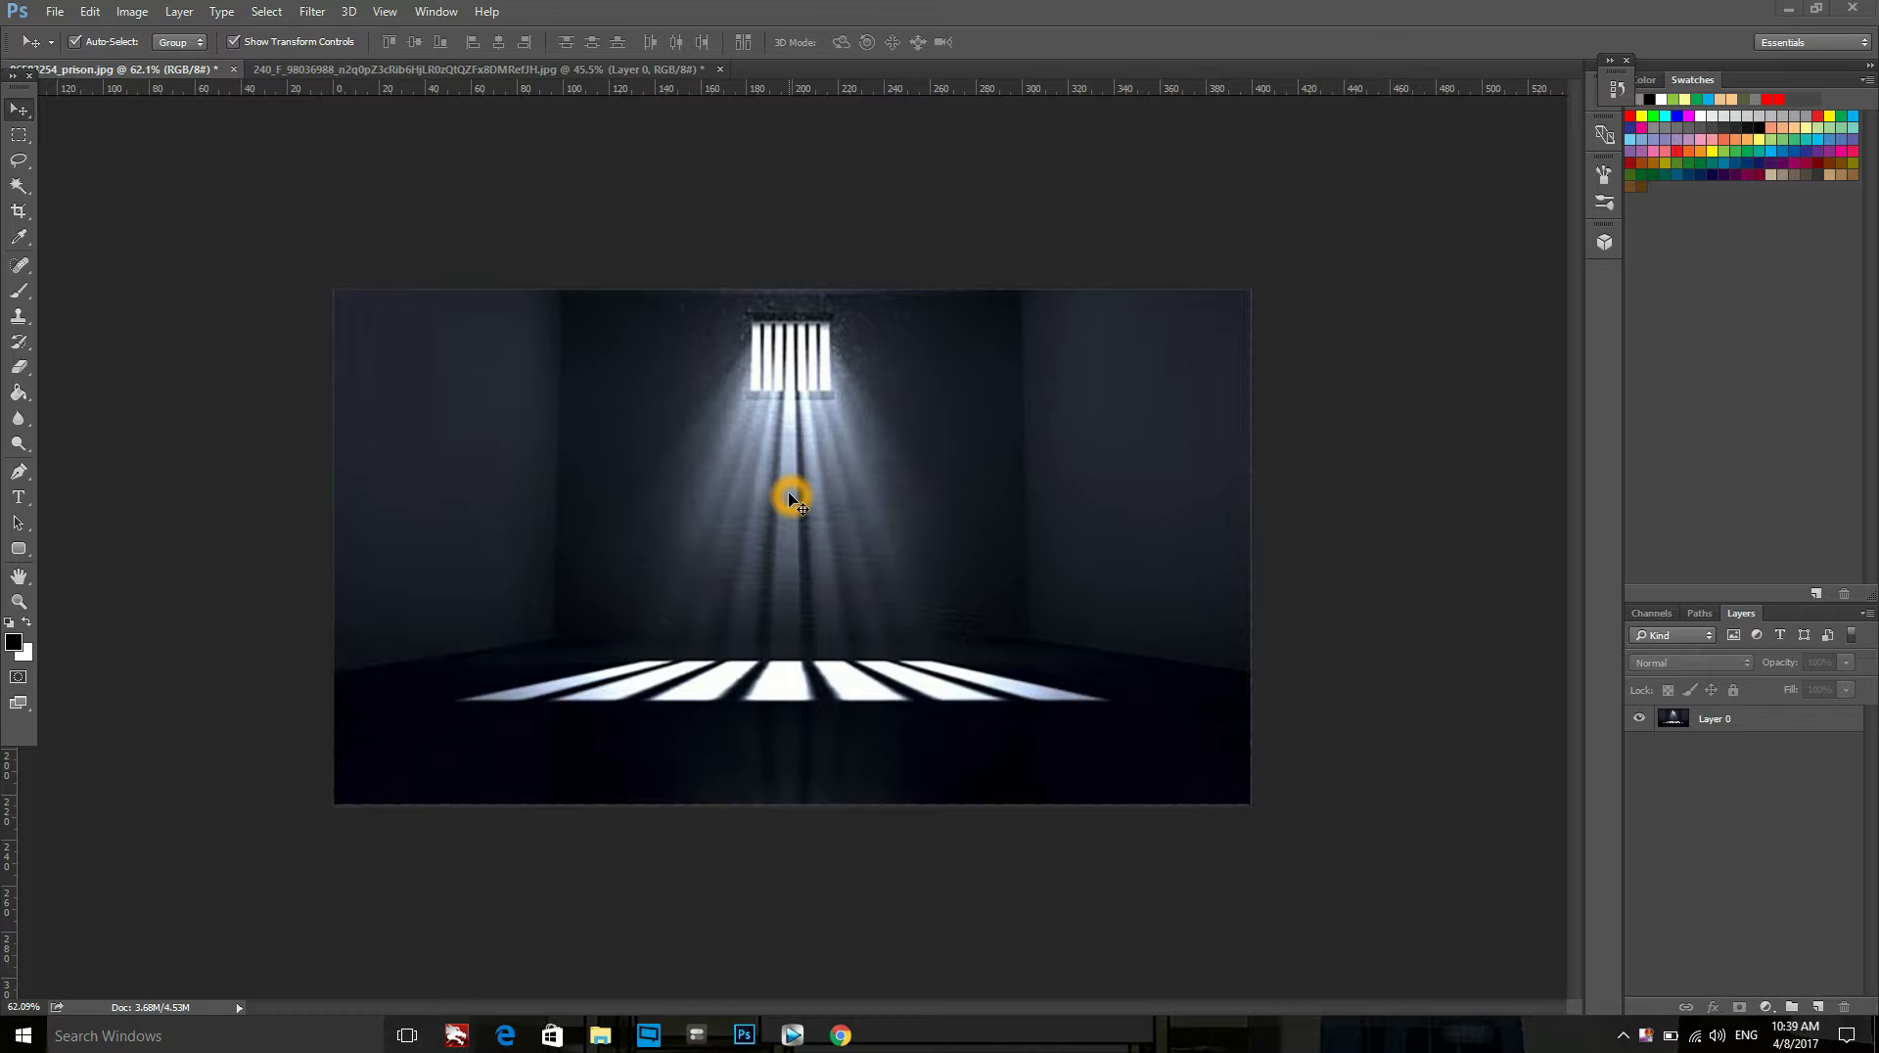
Glance at the 240_F room photo, then return and start dragging the prison image toward it.
click(626, 71)
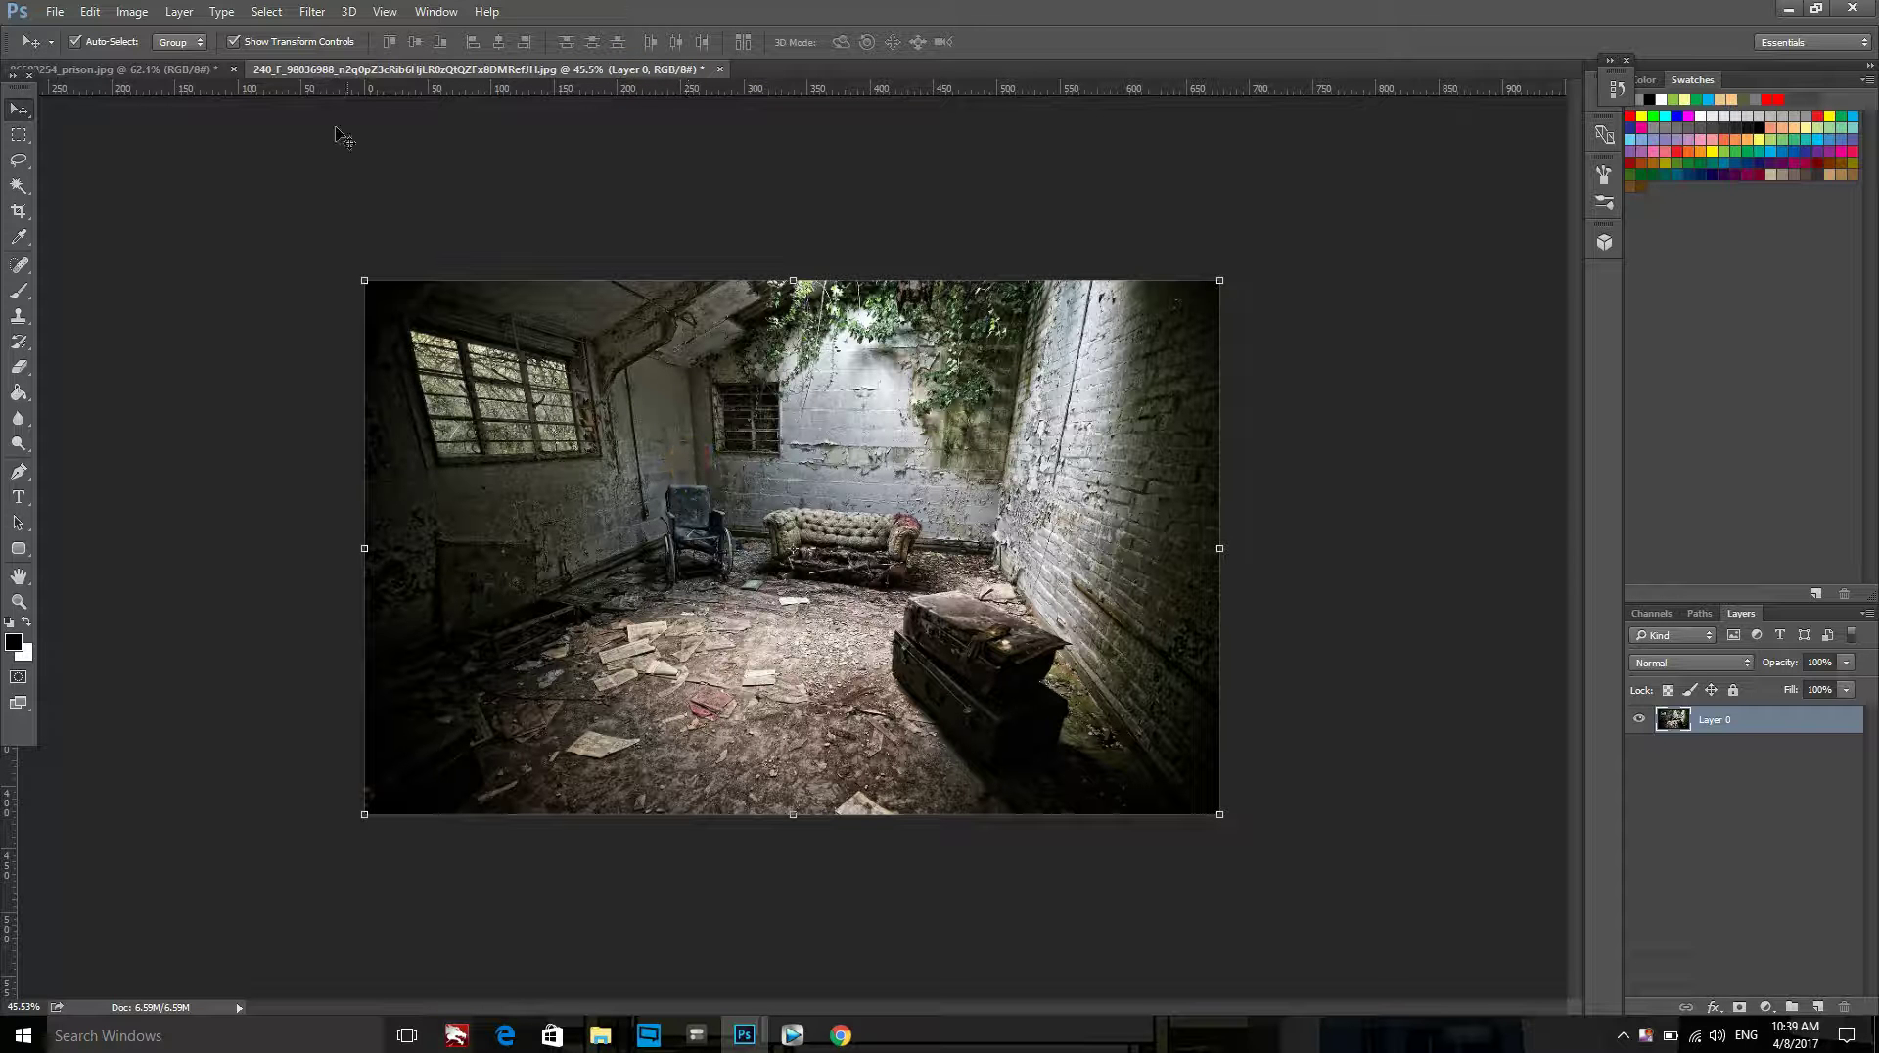
click(160, 65)
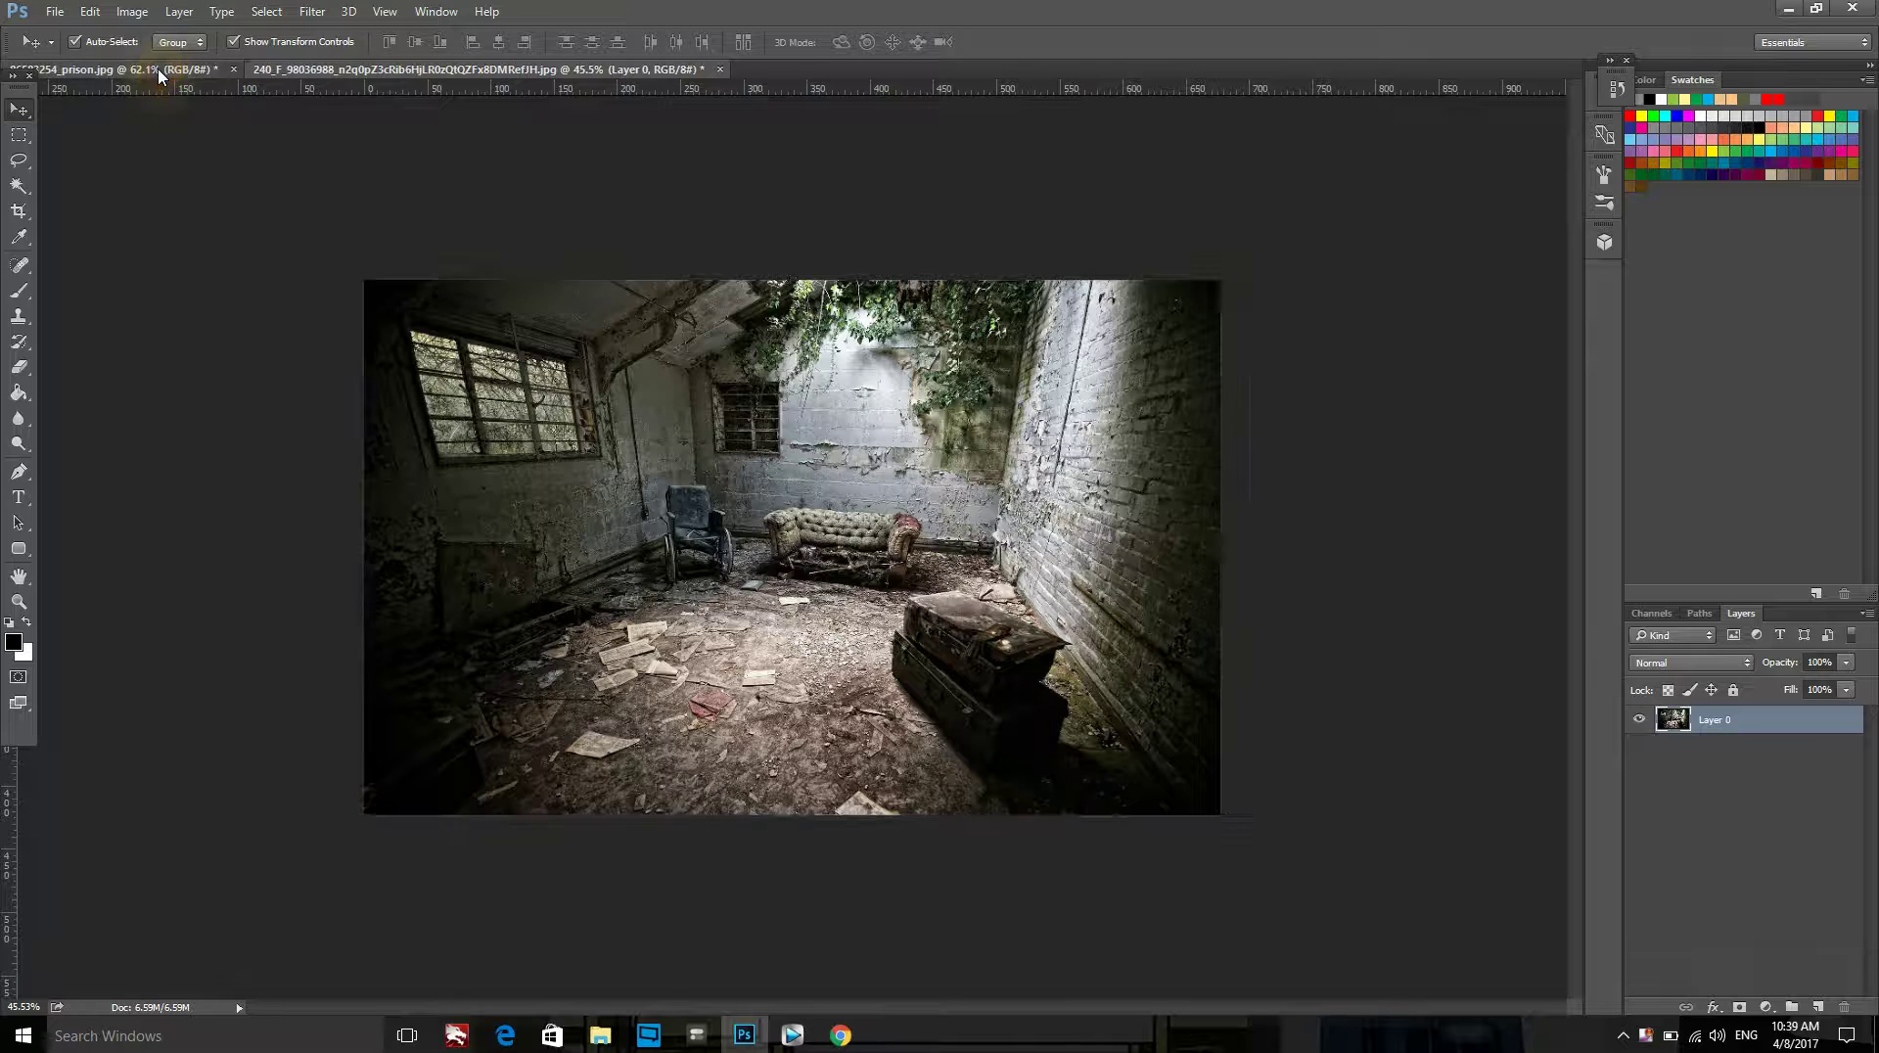
drag(874, 566, 712, 96)
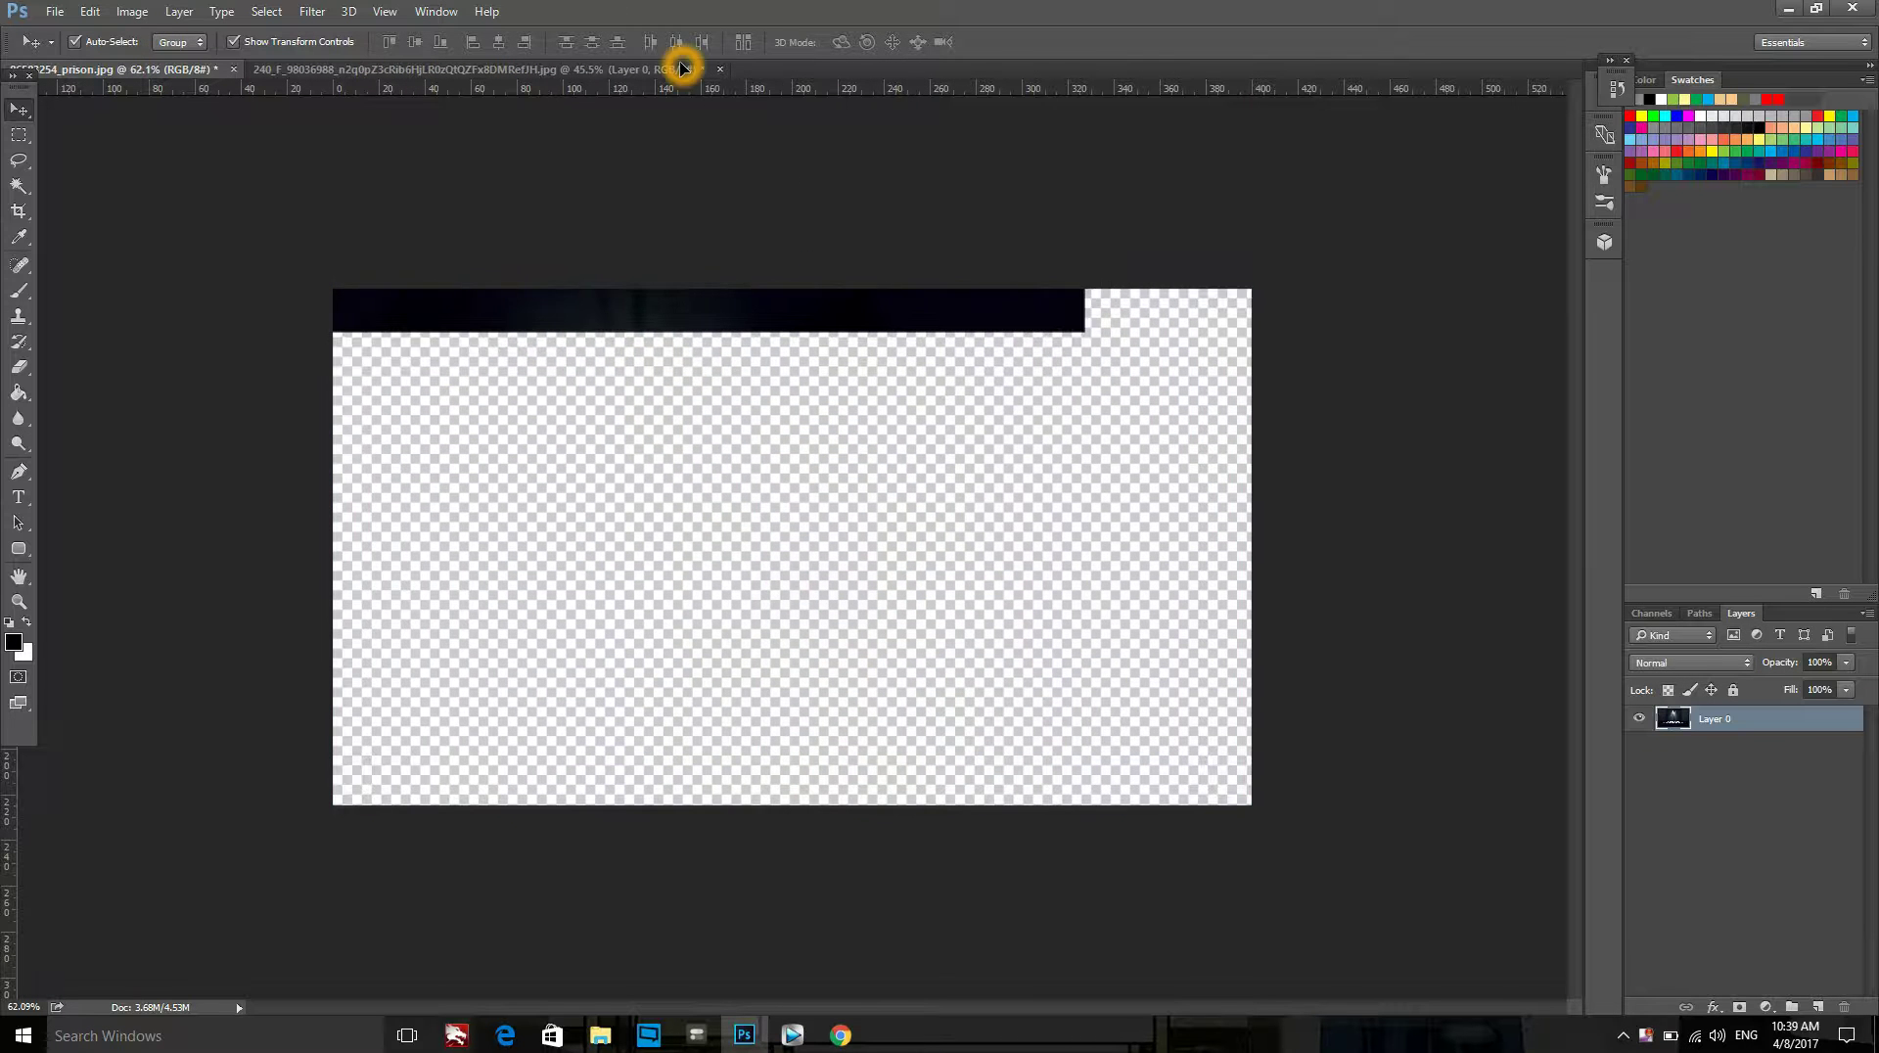
Drop the prison image into the room document as Layer 1, aligned top-left and enlarged to about 126.7%.
drag(713, 96, 801, 548)
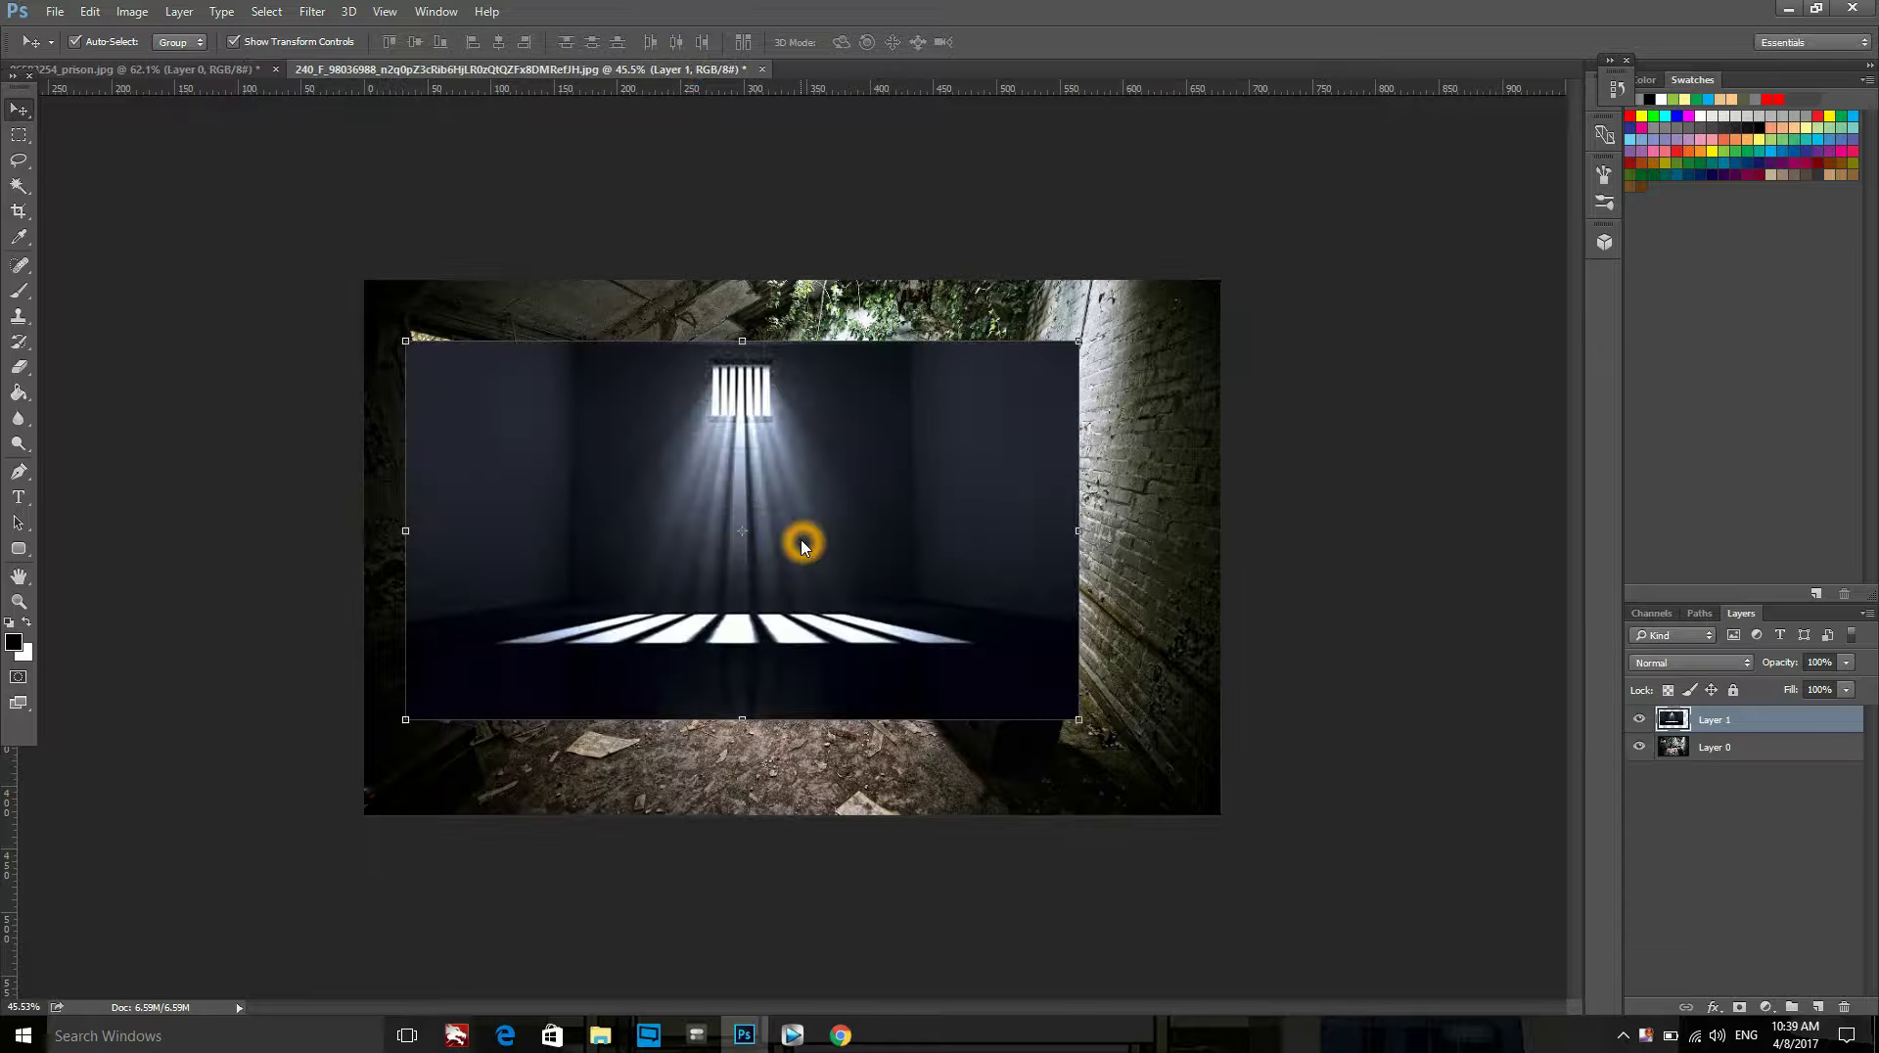
drag(753, 406, 709, 358)
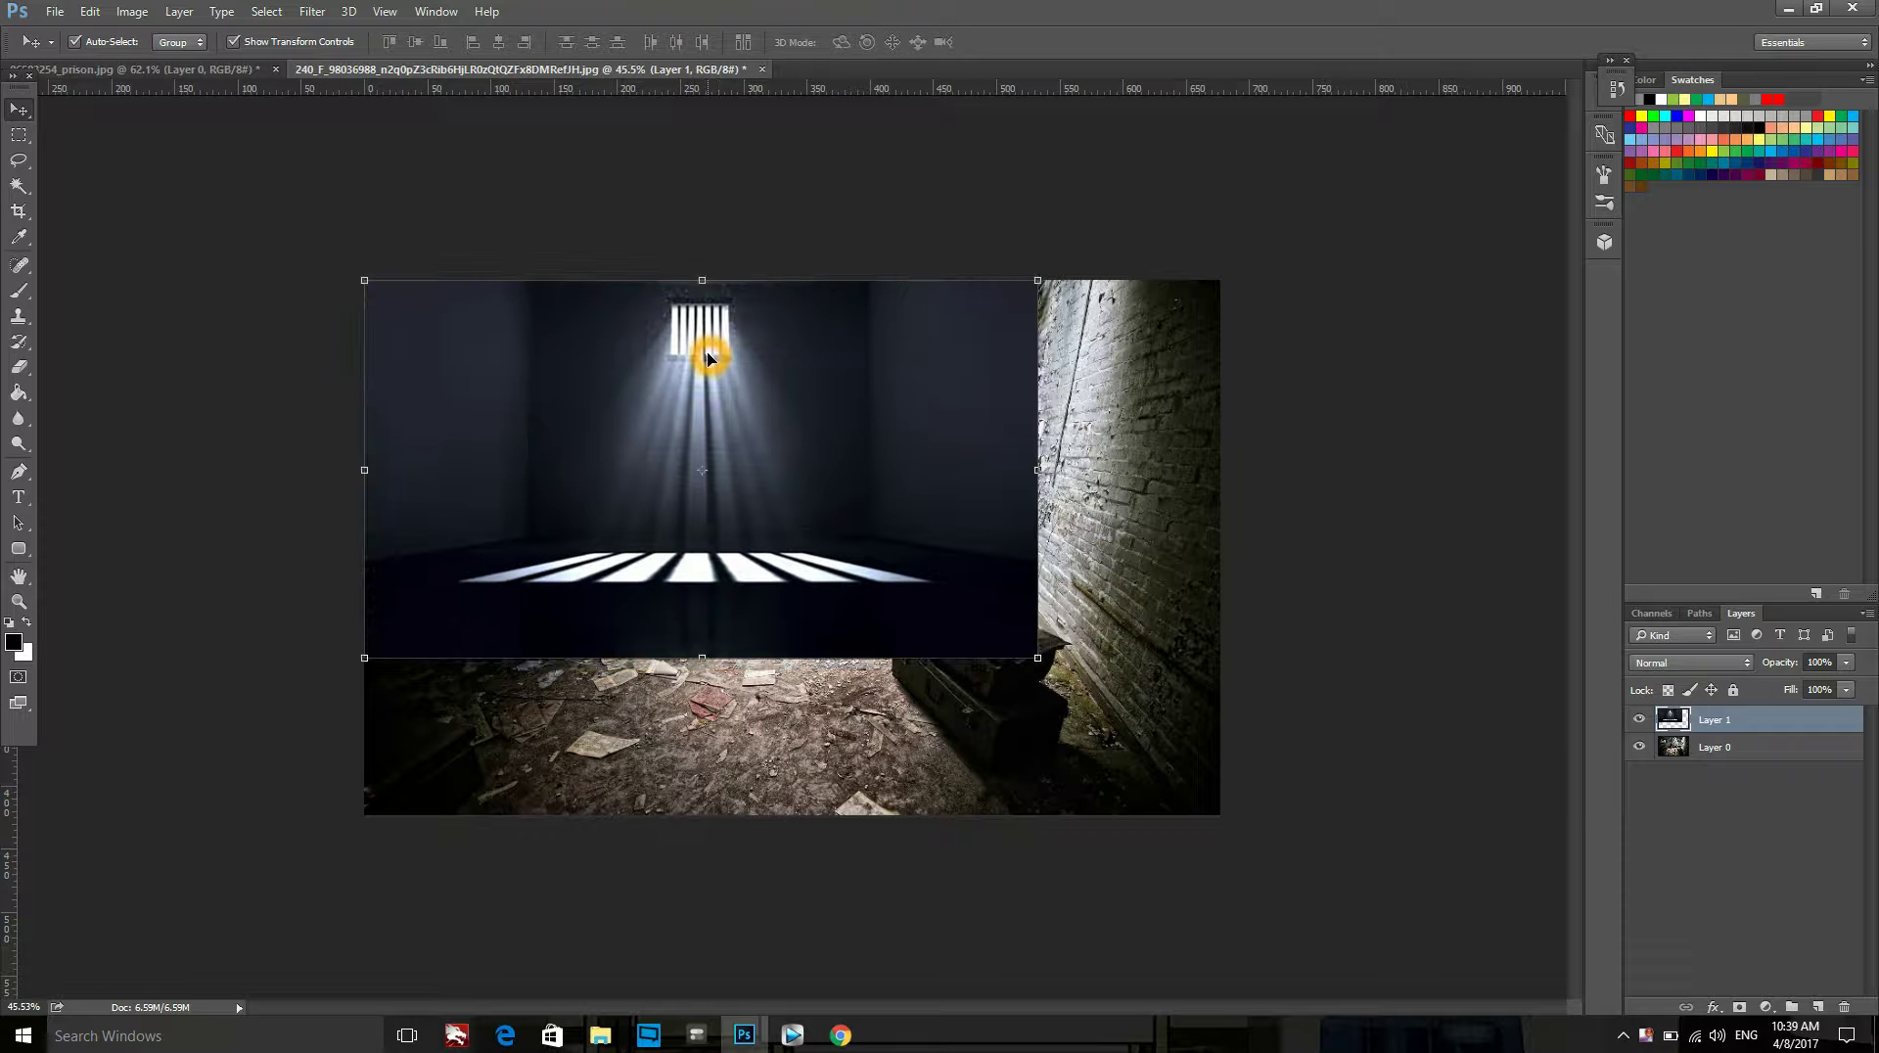
click(1039, 657)
drag(1043, 660, 1230, 759)
click(890, 42)
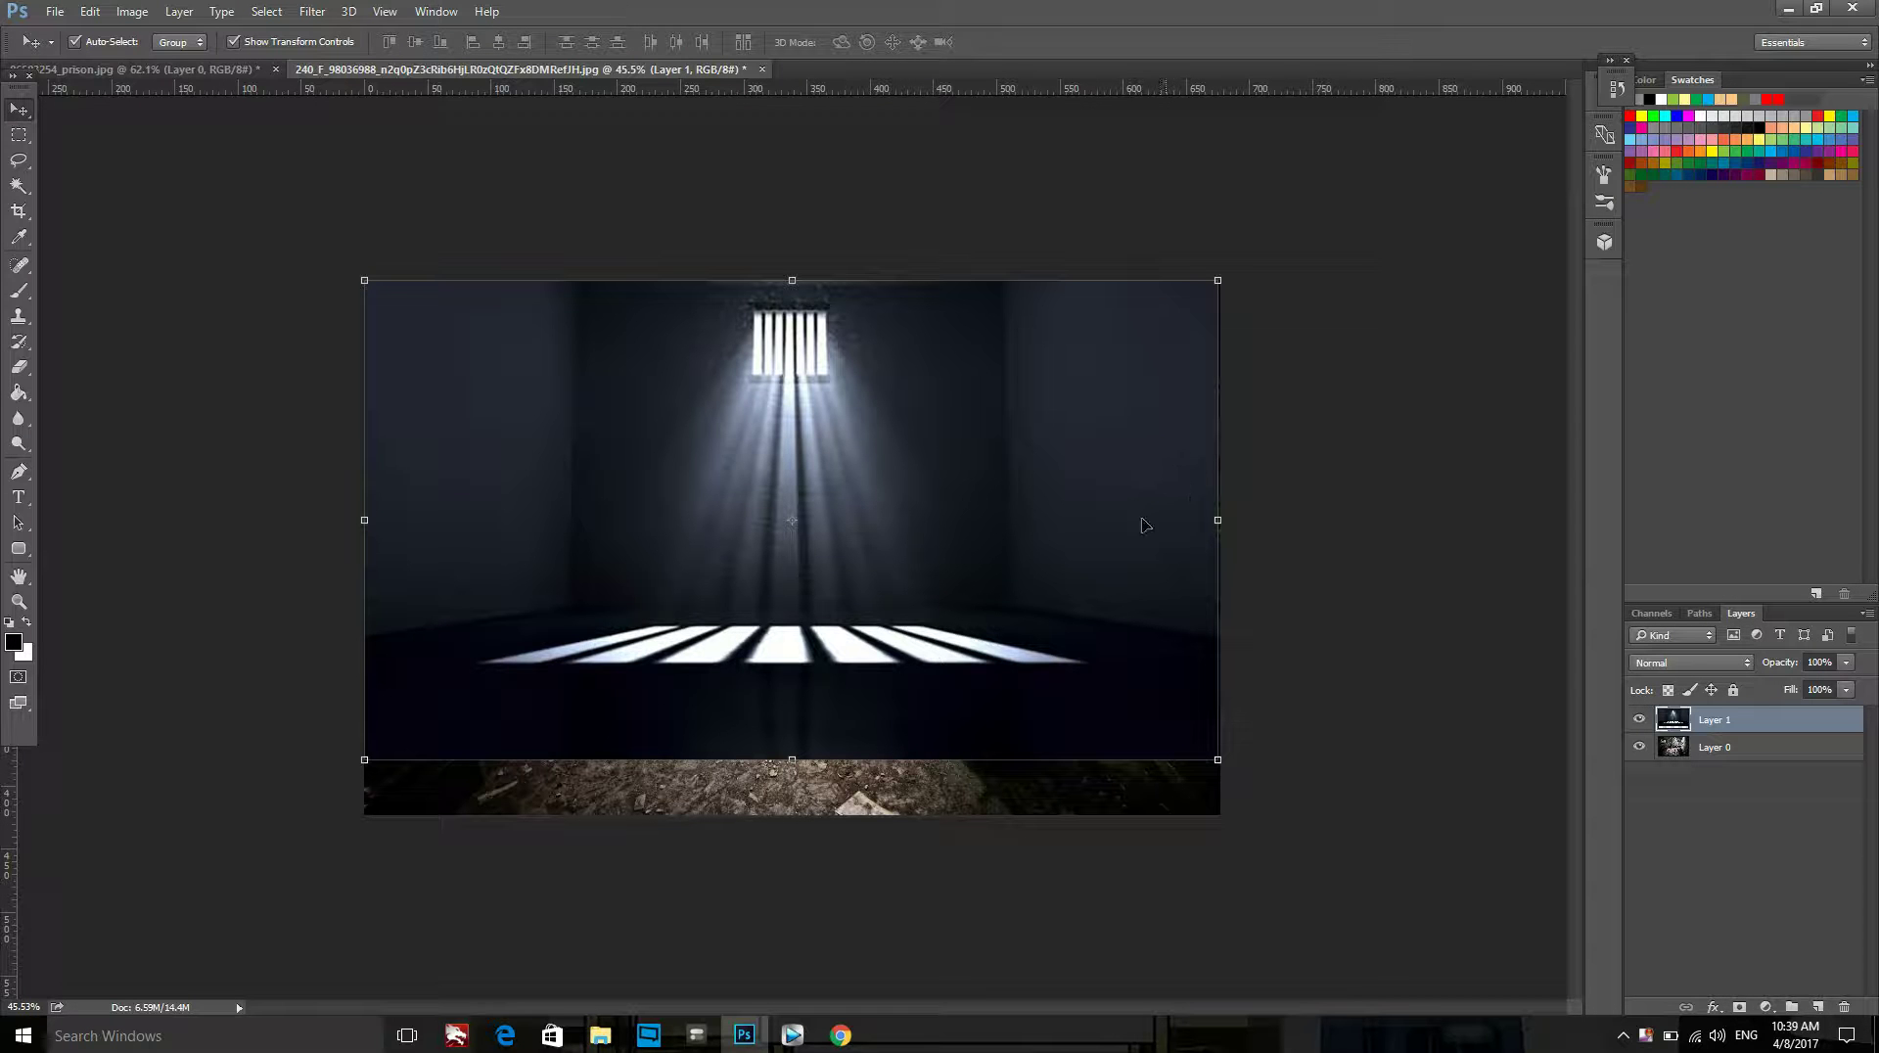
click(1100, 535)
key(XF86MonBrightnessUp)
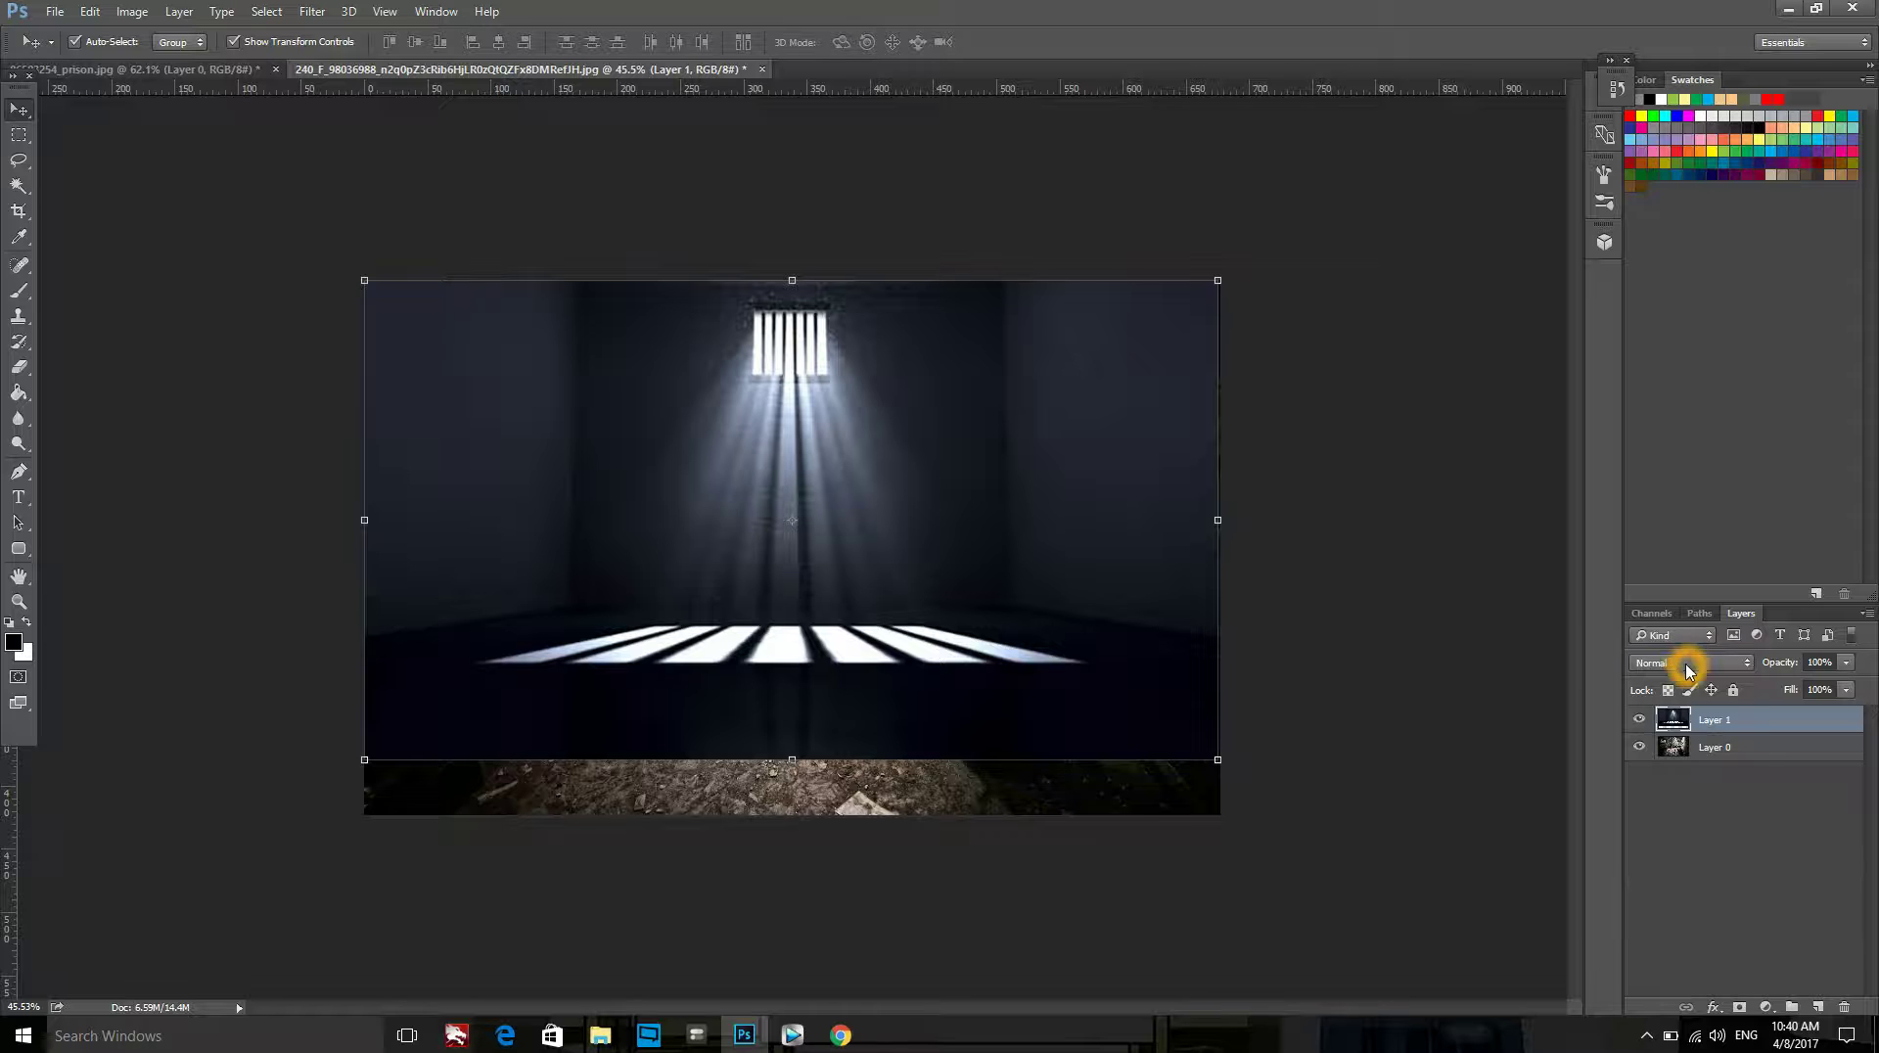
Try Darken on Layer 1, then scroll through the blend modes to Linear Dodge (Add).
click(1686, 666)
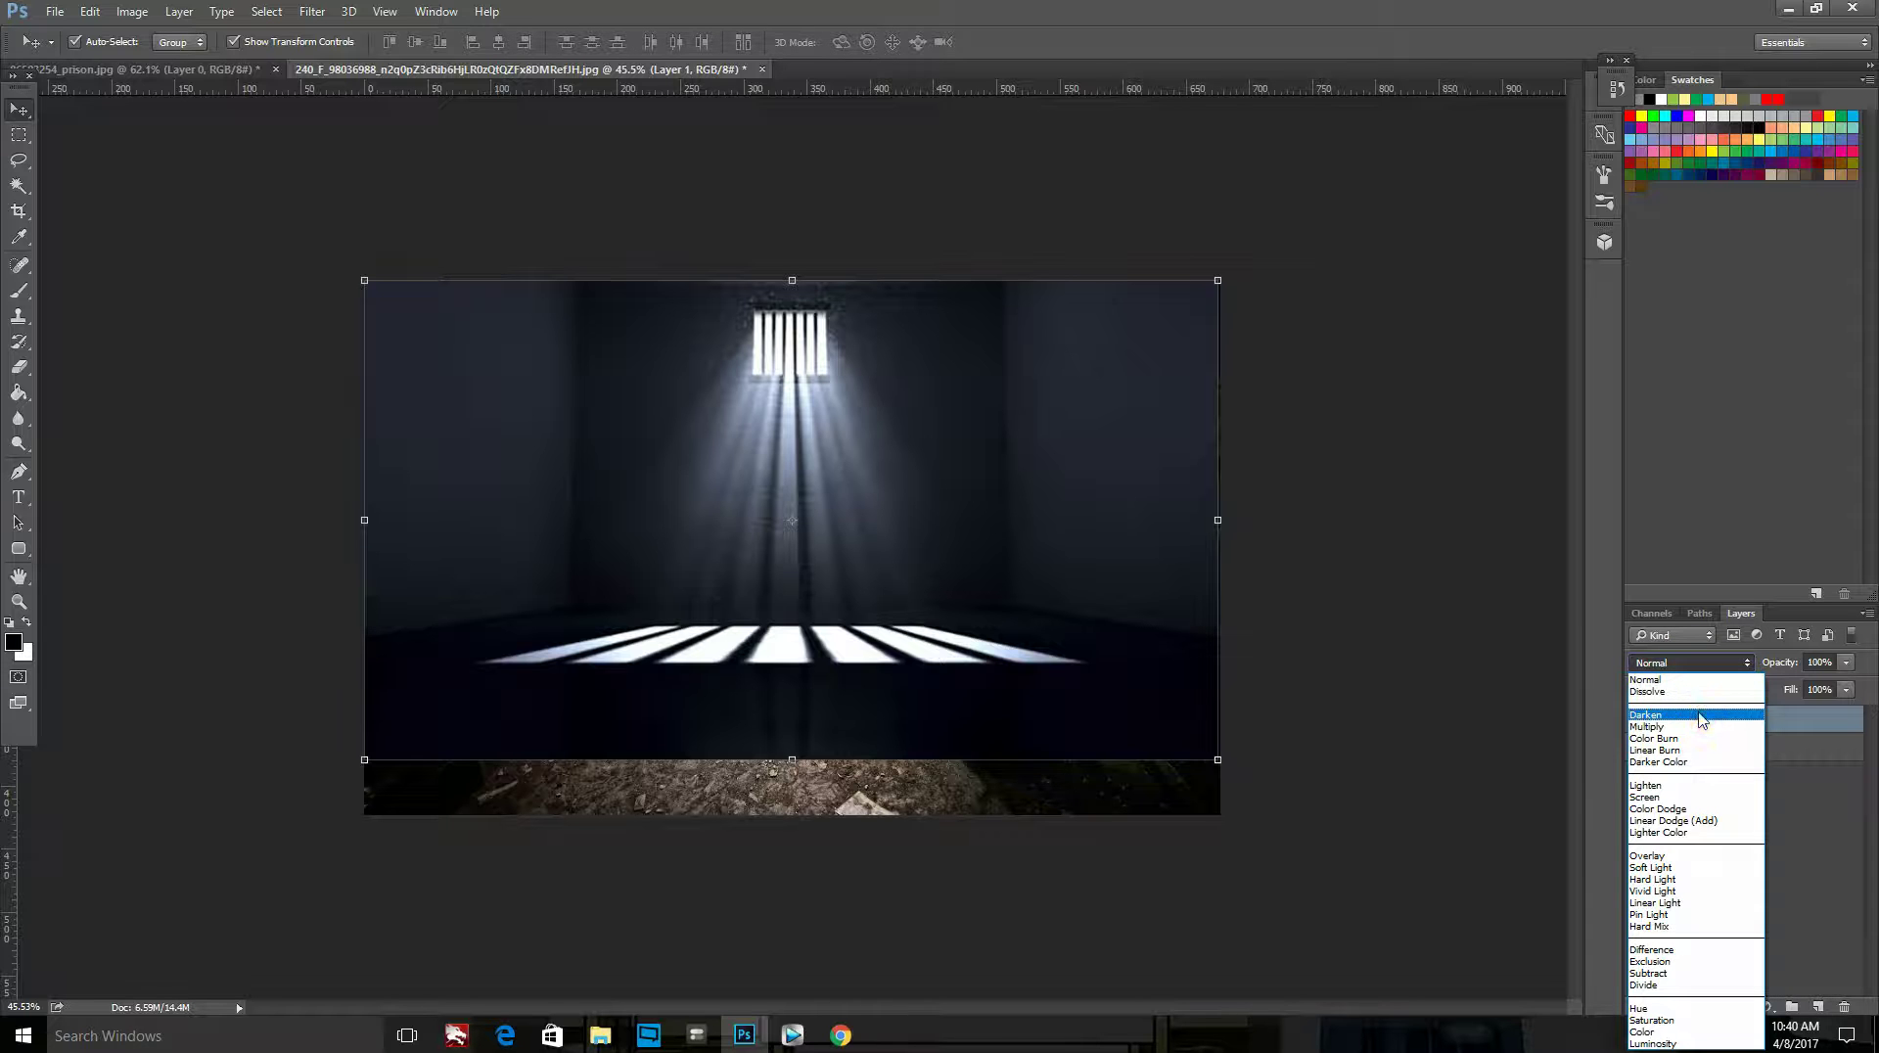
click(1700, 717)
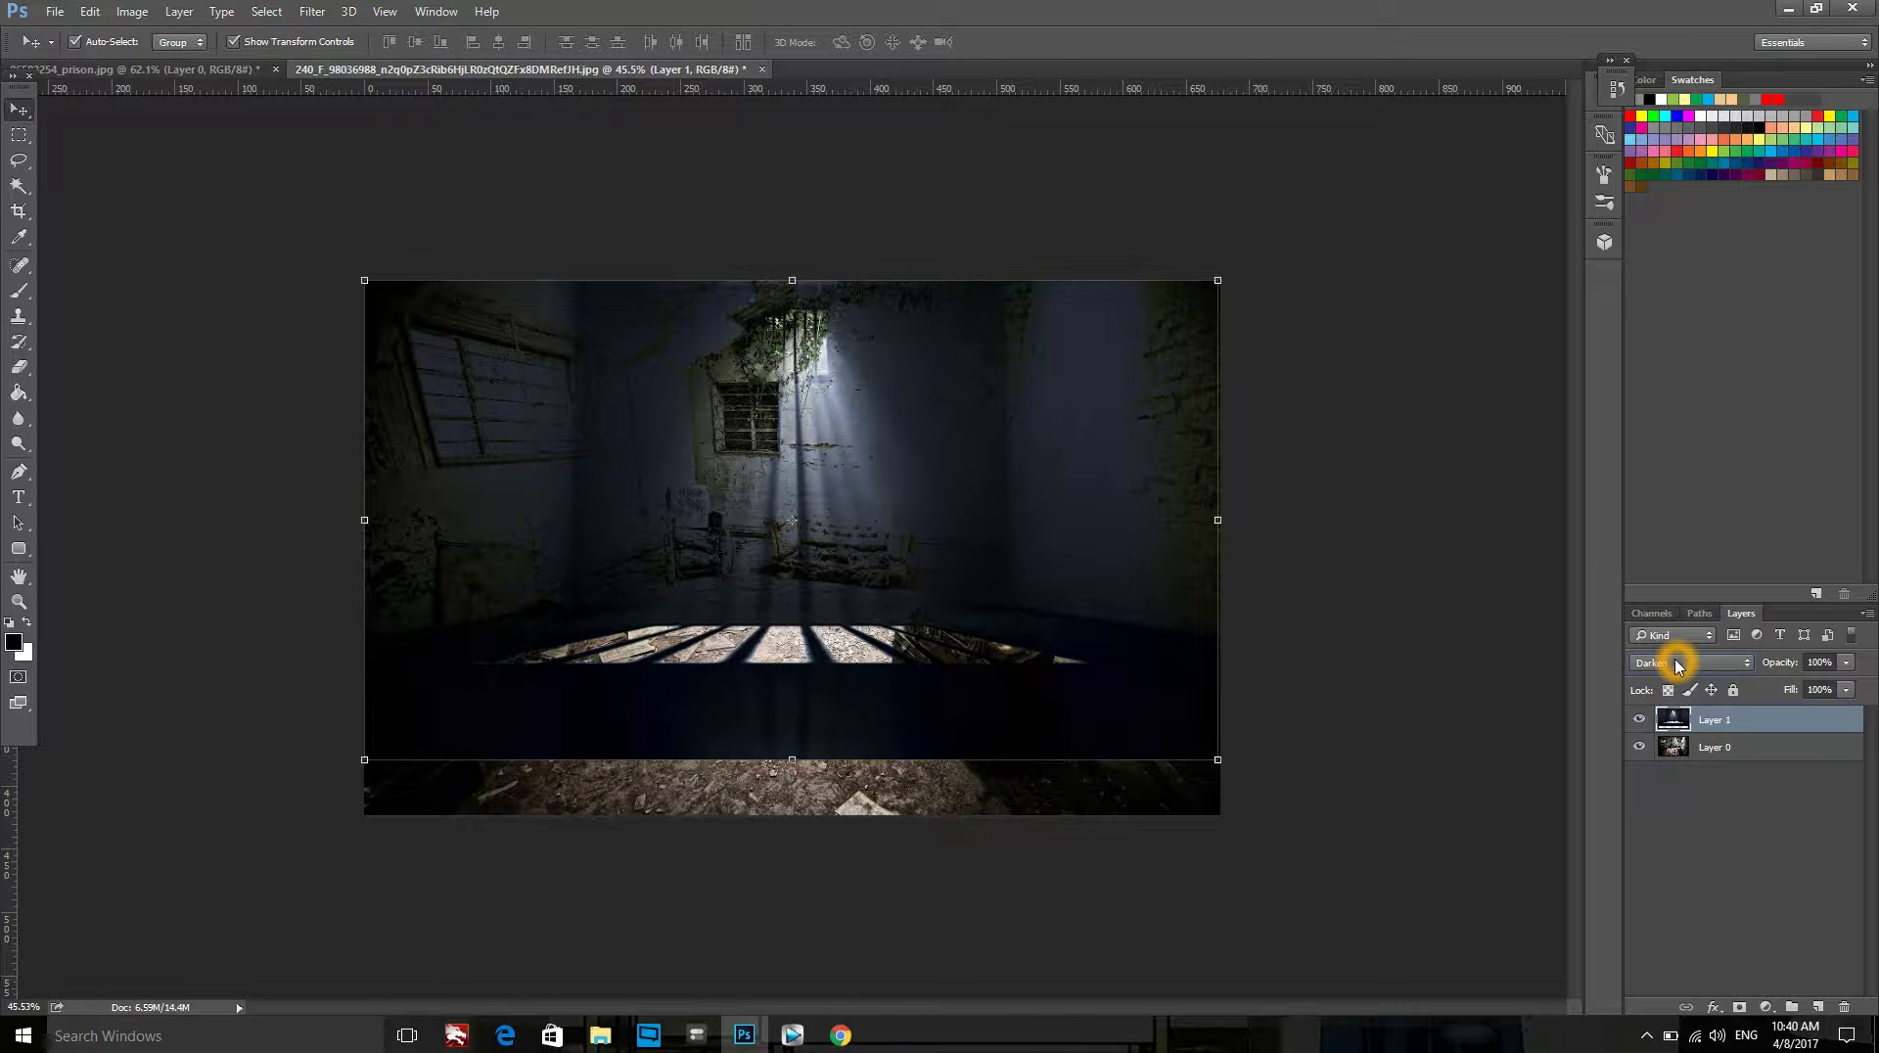
scroll(1678, 665, down, 1)
scroll(1677, 665, down, 1)
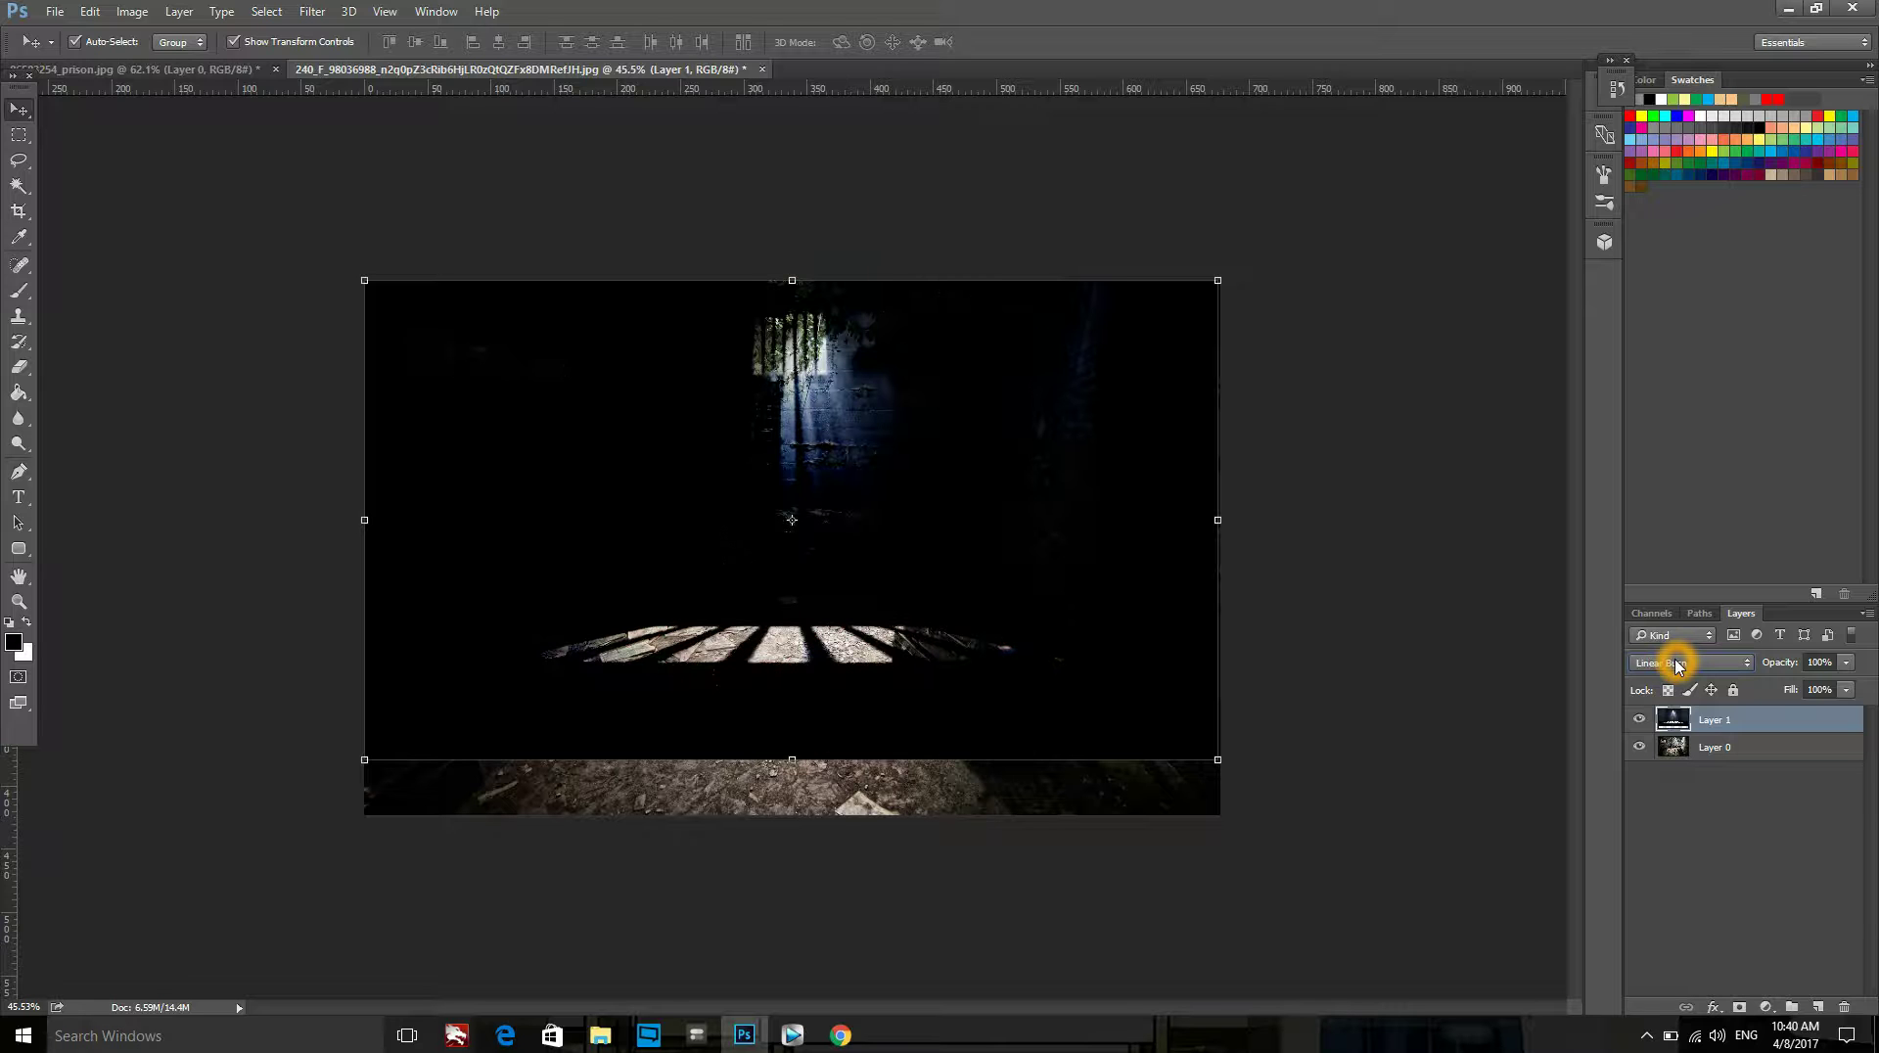
scroll(1677, 665, down, 1)
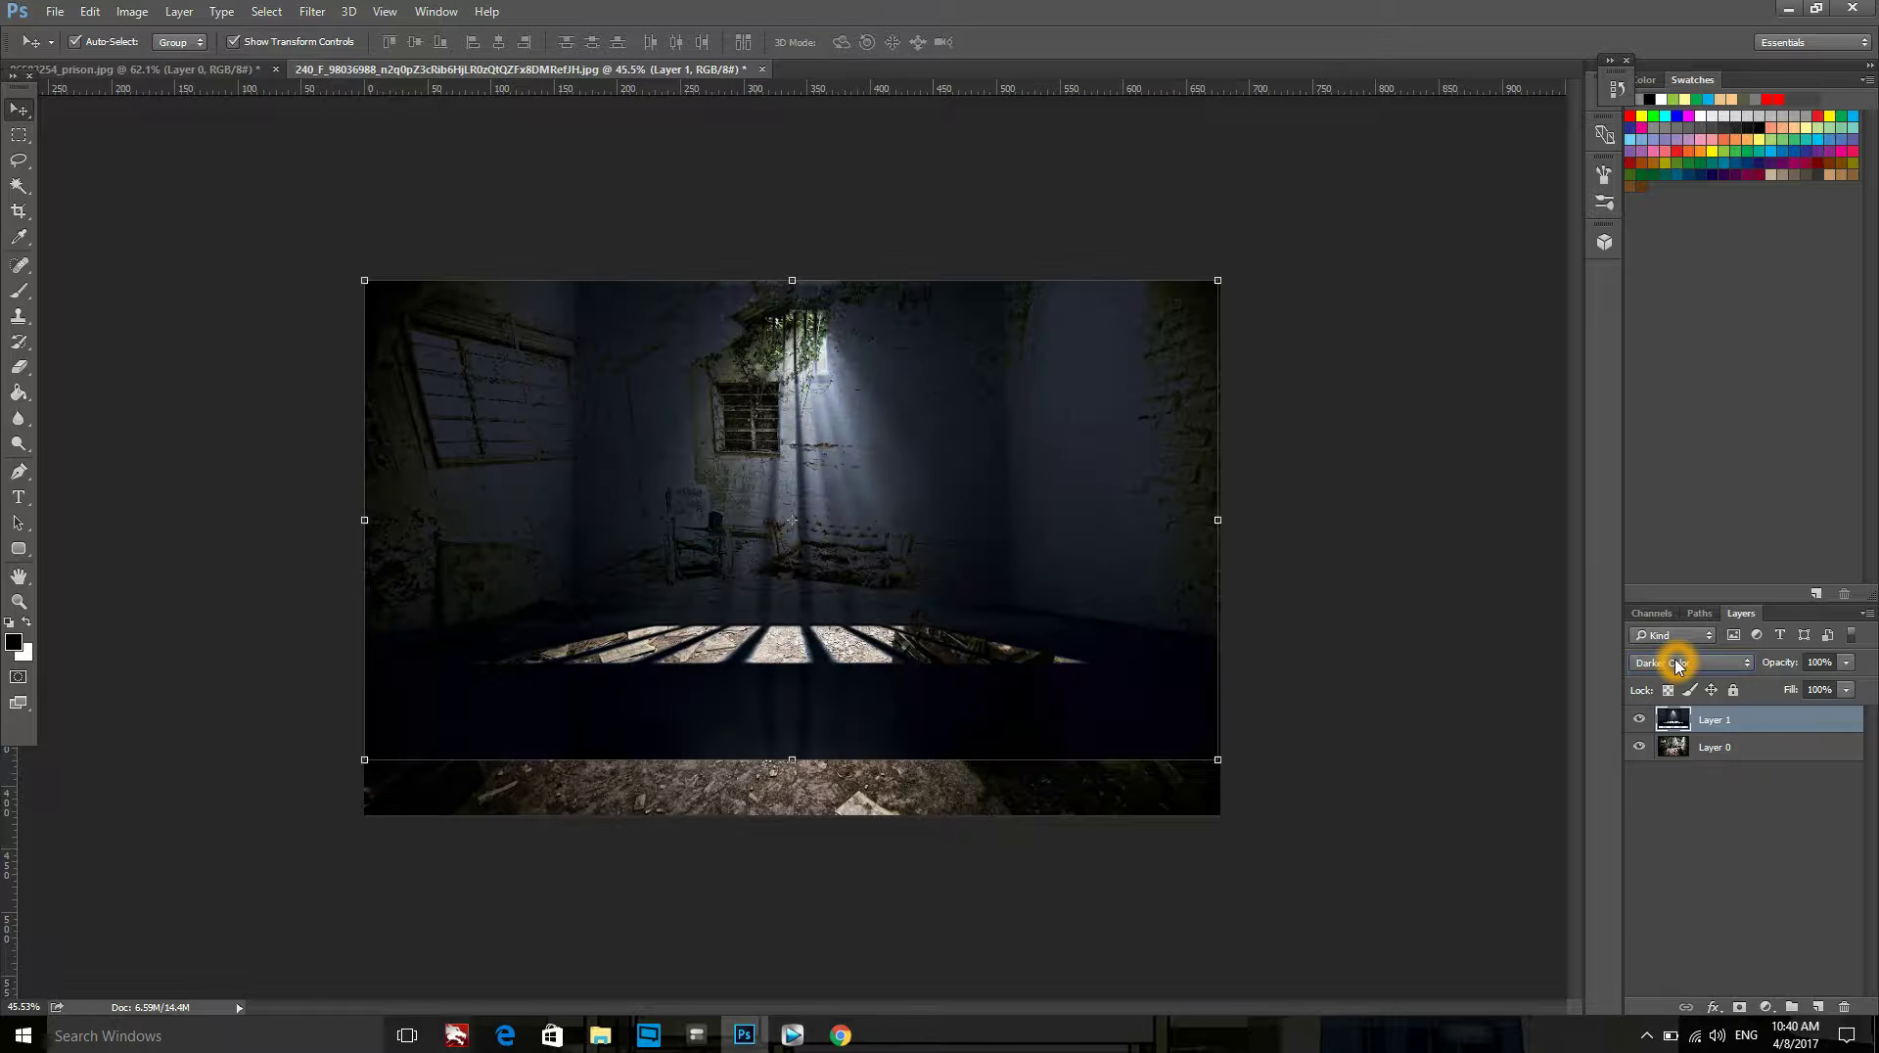
scroll(1678, 666, down, 1)
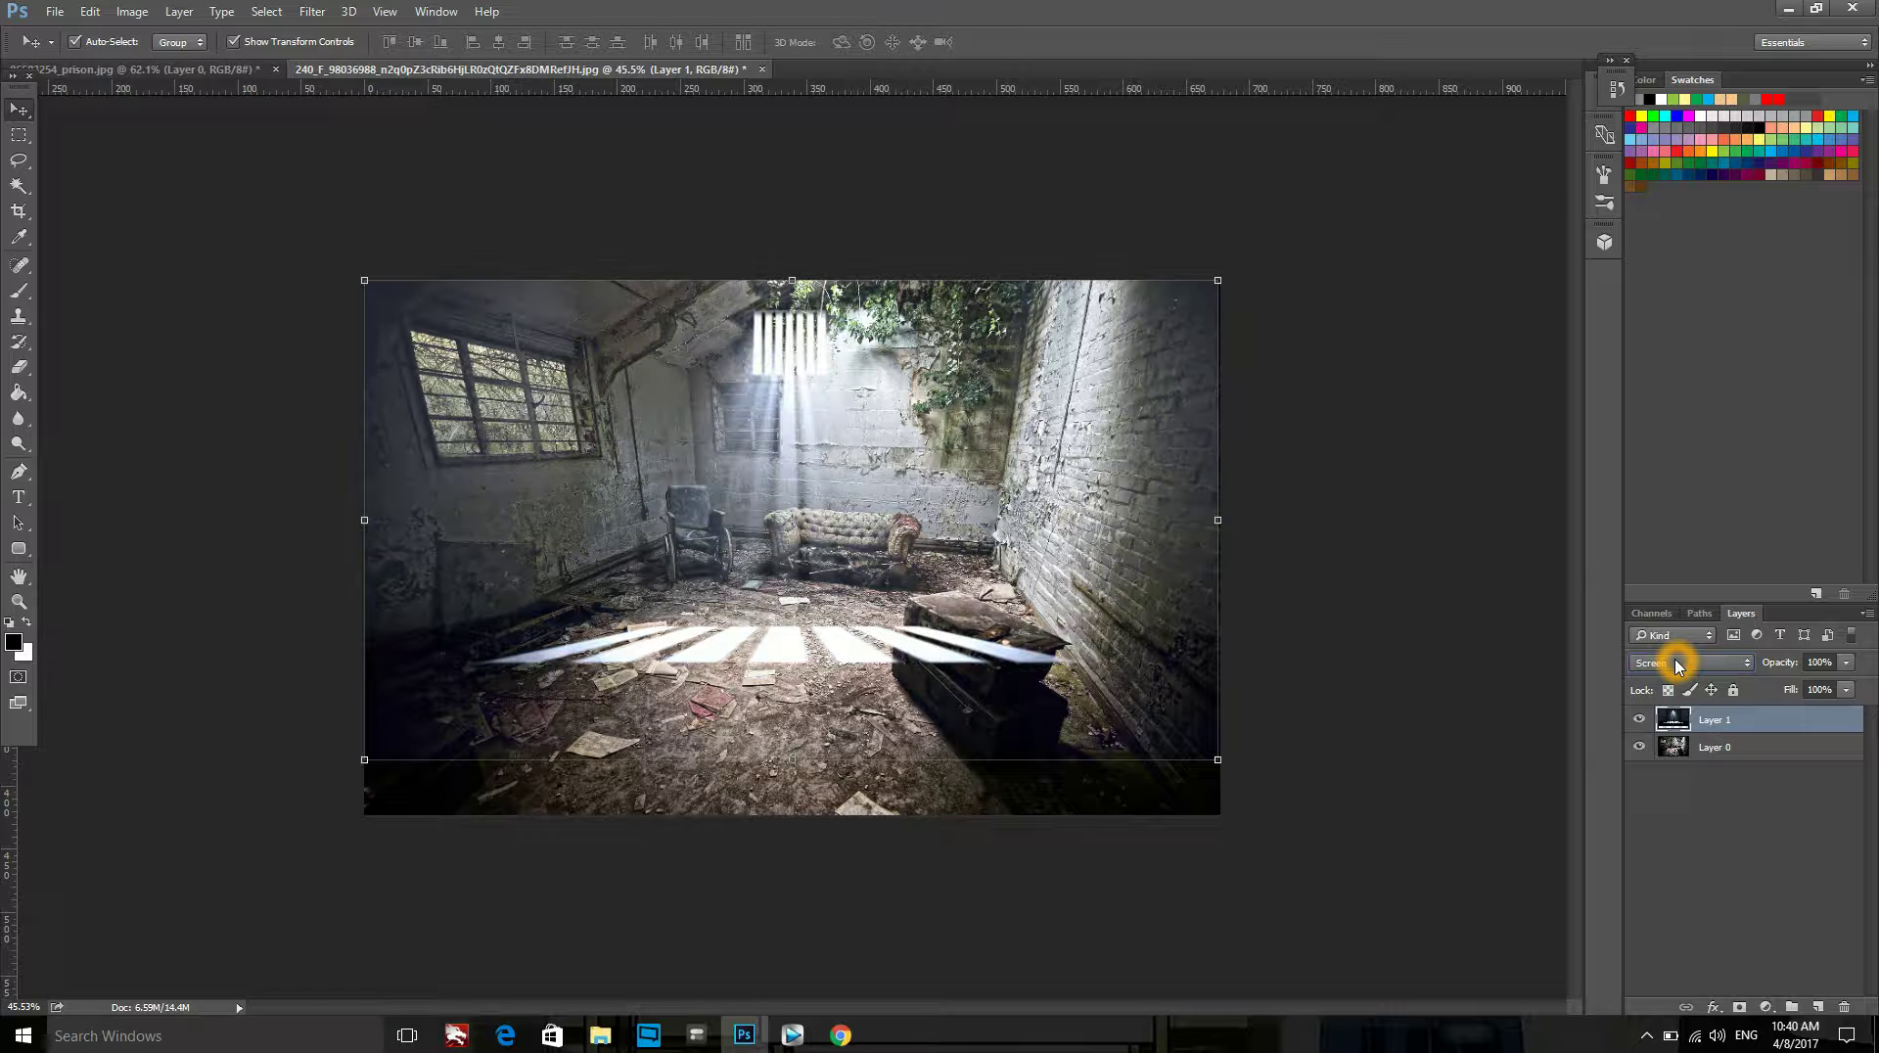
scroll(1677, 666, down, 1)
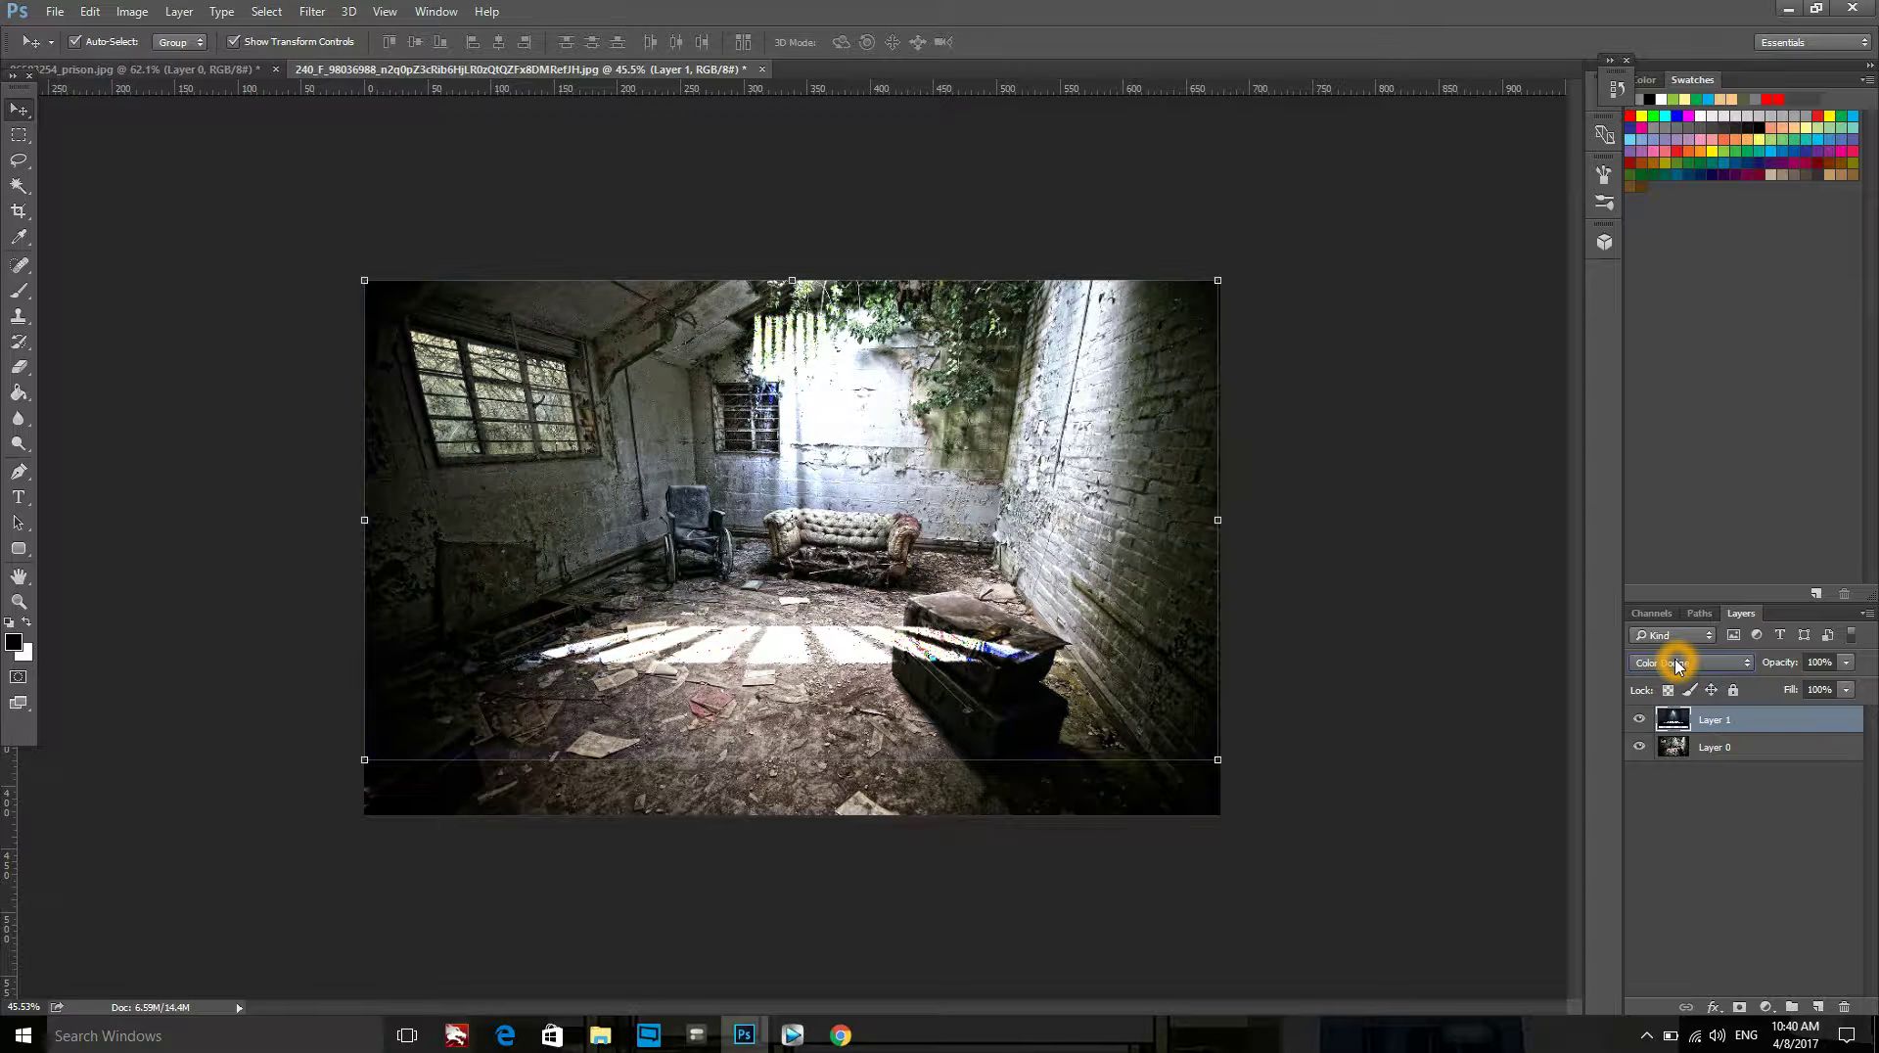
scroll(1676, 665, down, 1)
click(1677, 666)
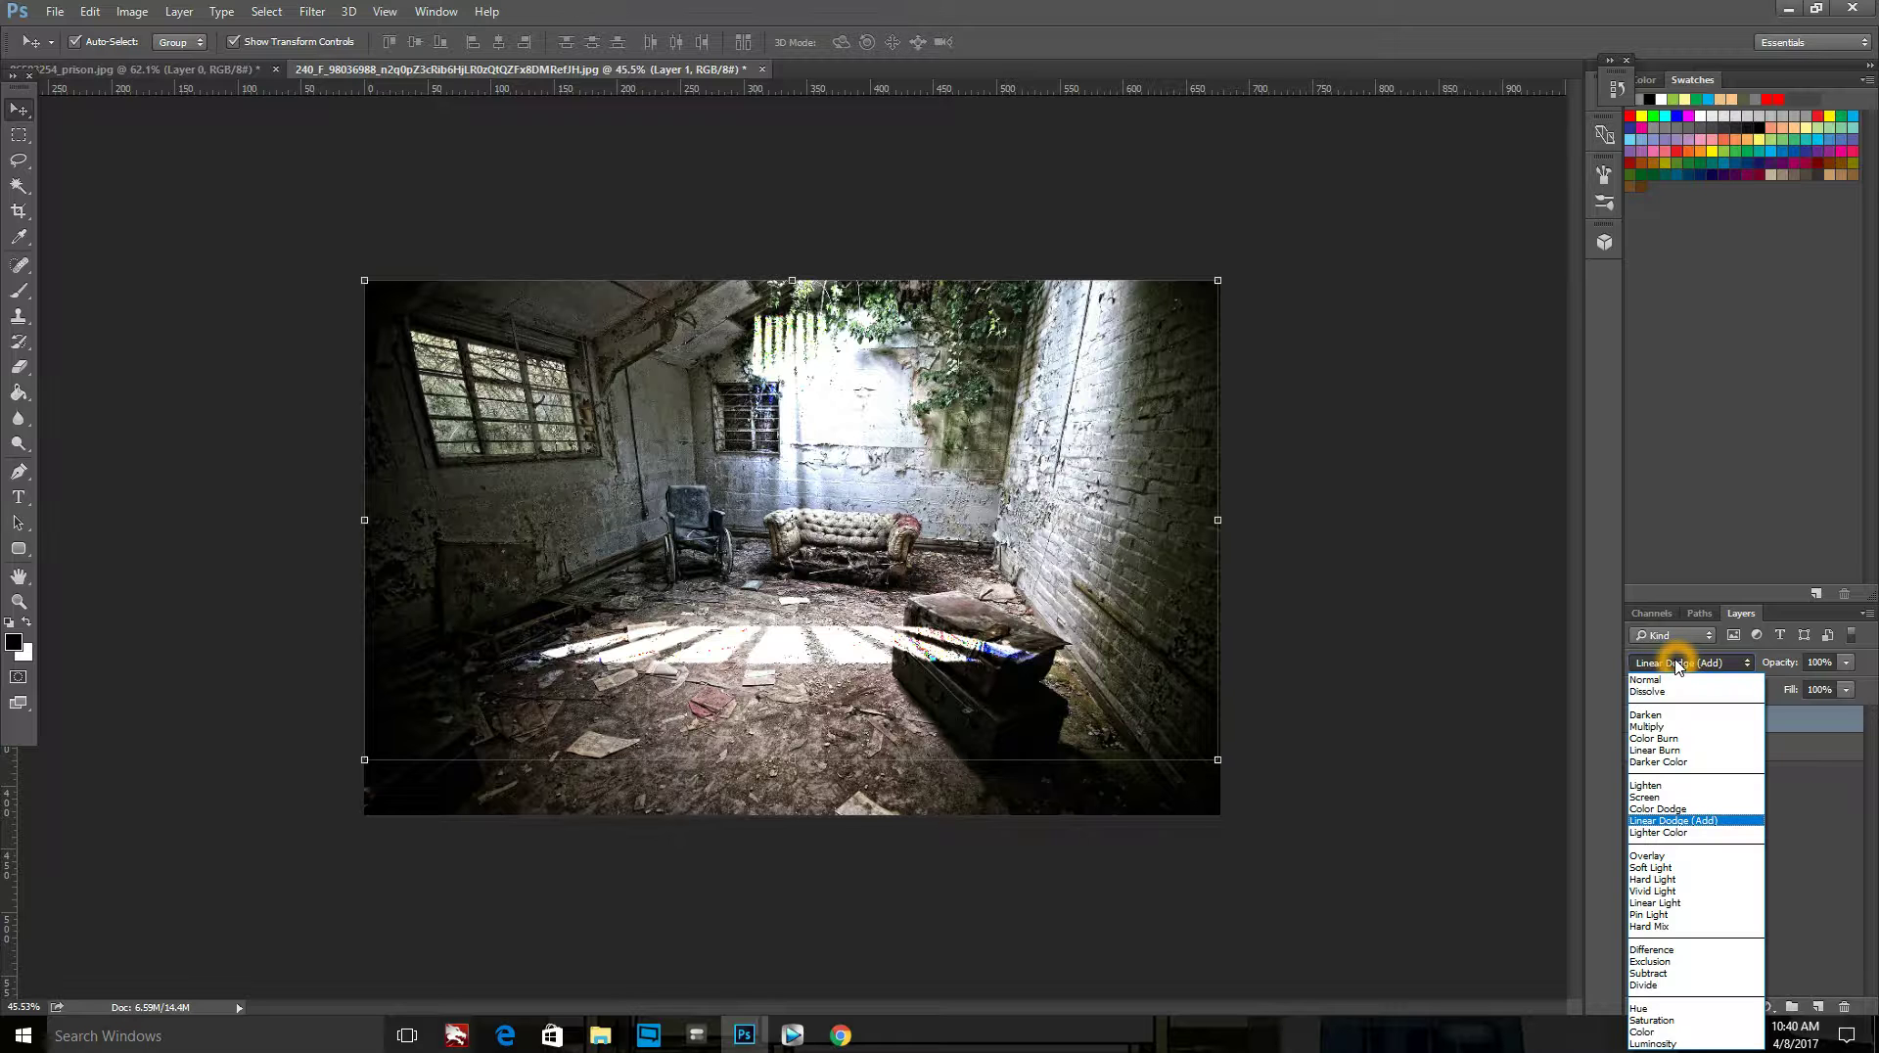
Try Lighter Color, then step Layer 1 through Linear Dodge, Color Dodge and Screen to Lighten.
click(1713, 833)
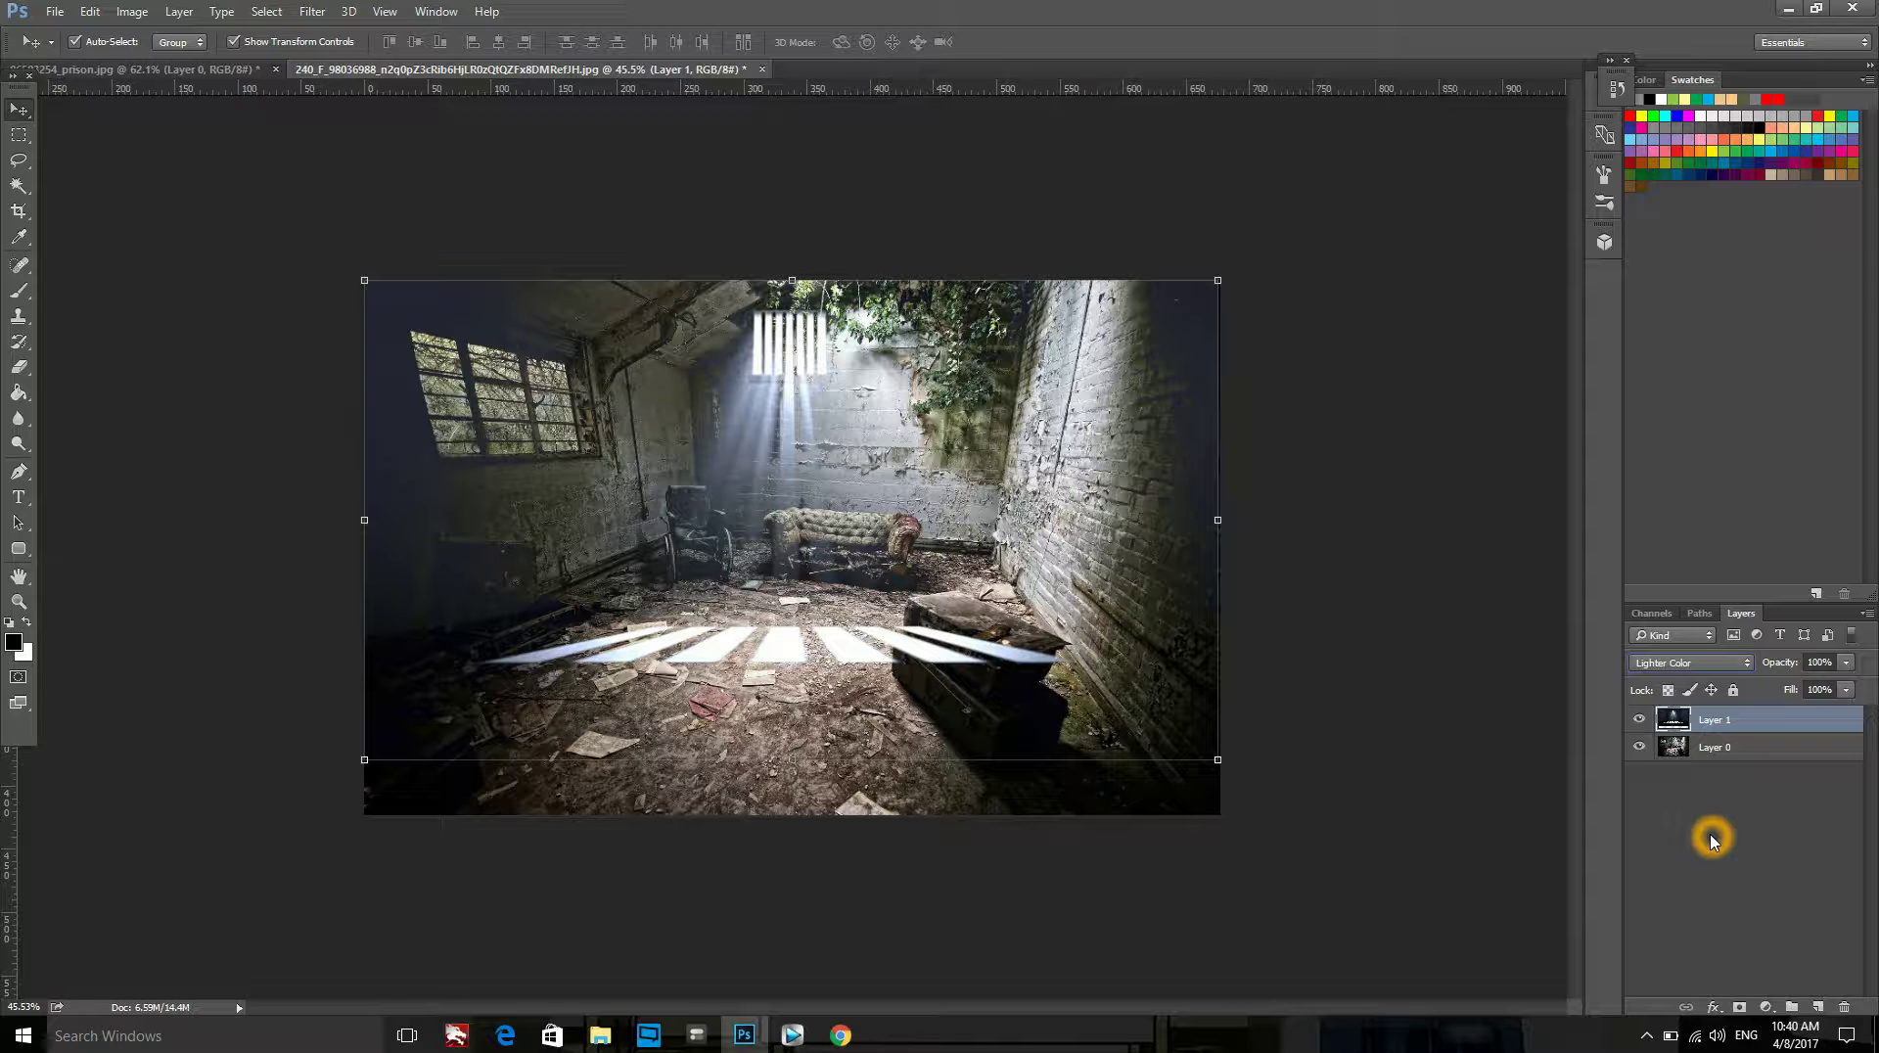
key(Up)
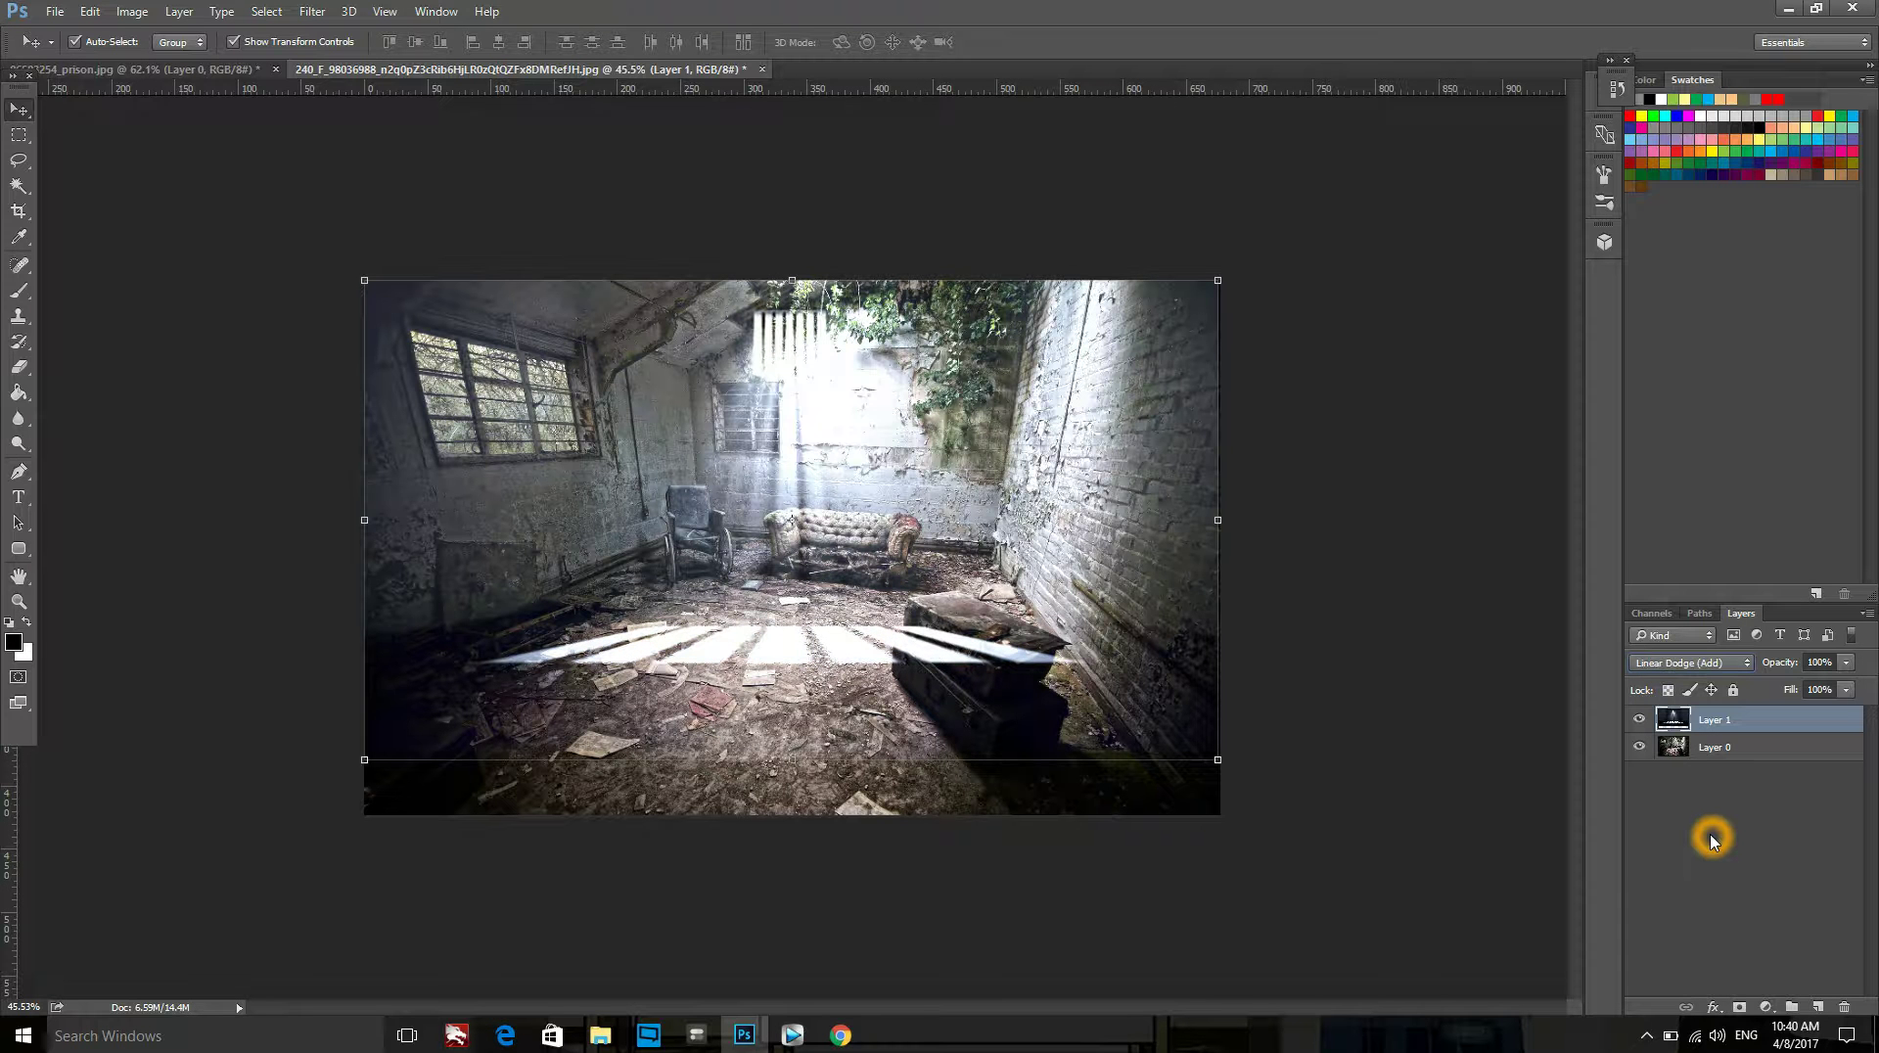
key(Up)
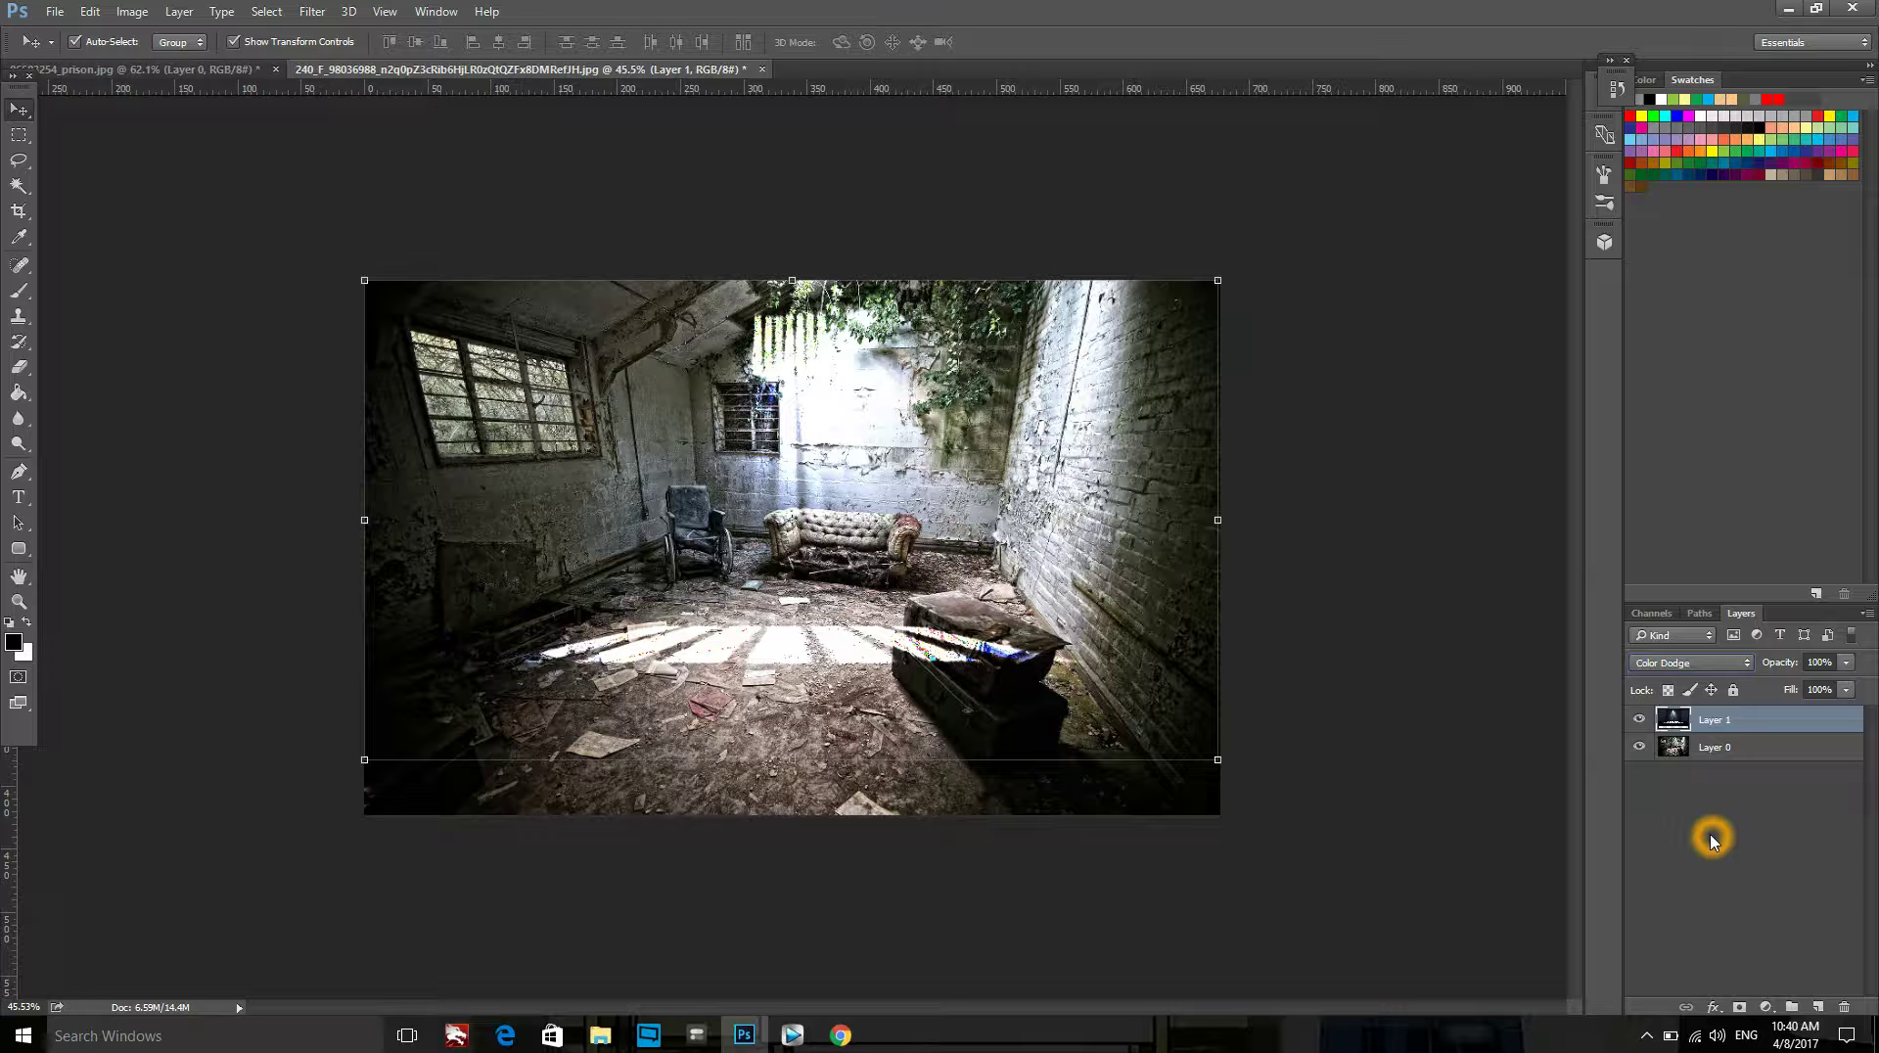
key(Up)
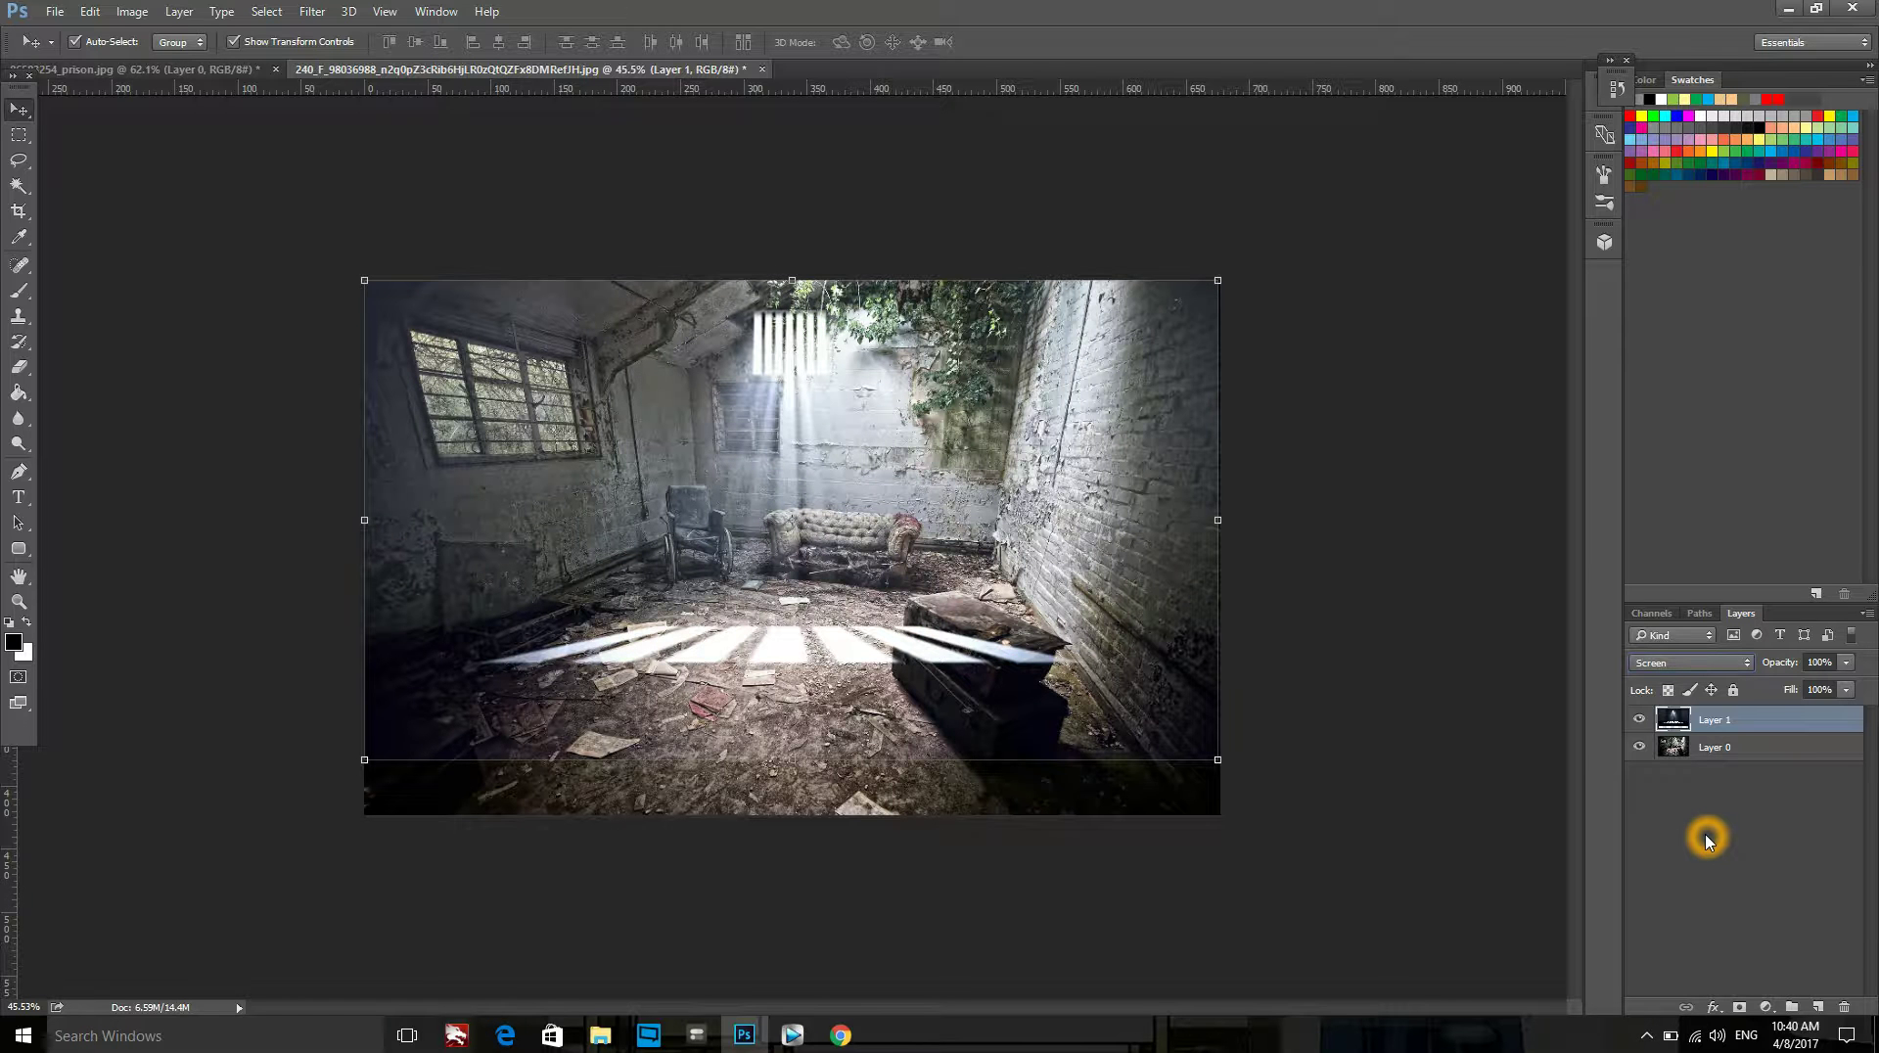
key(Up)
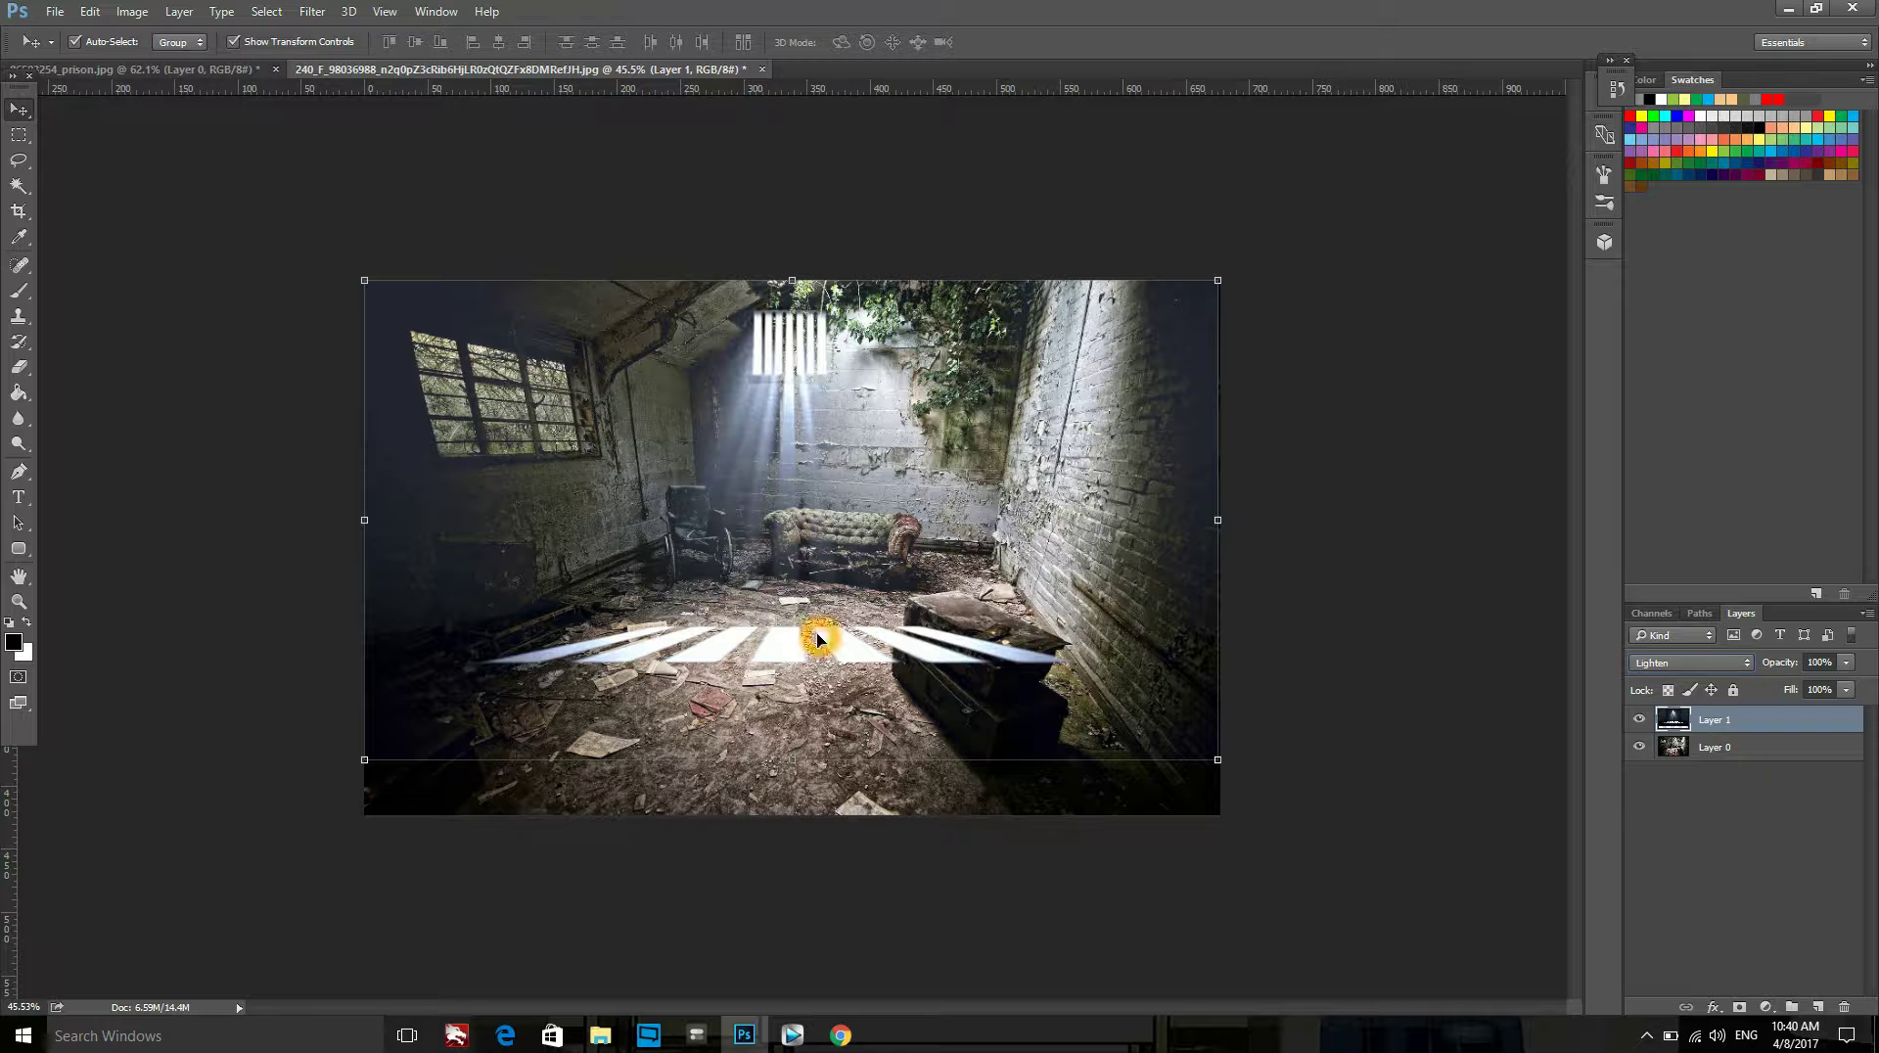
Select Layer 0, try moving it above Layer 1, then reselect Layer 1.
click(1700, 757)
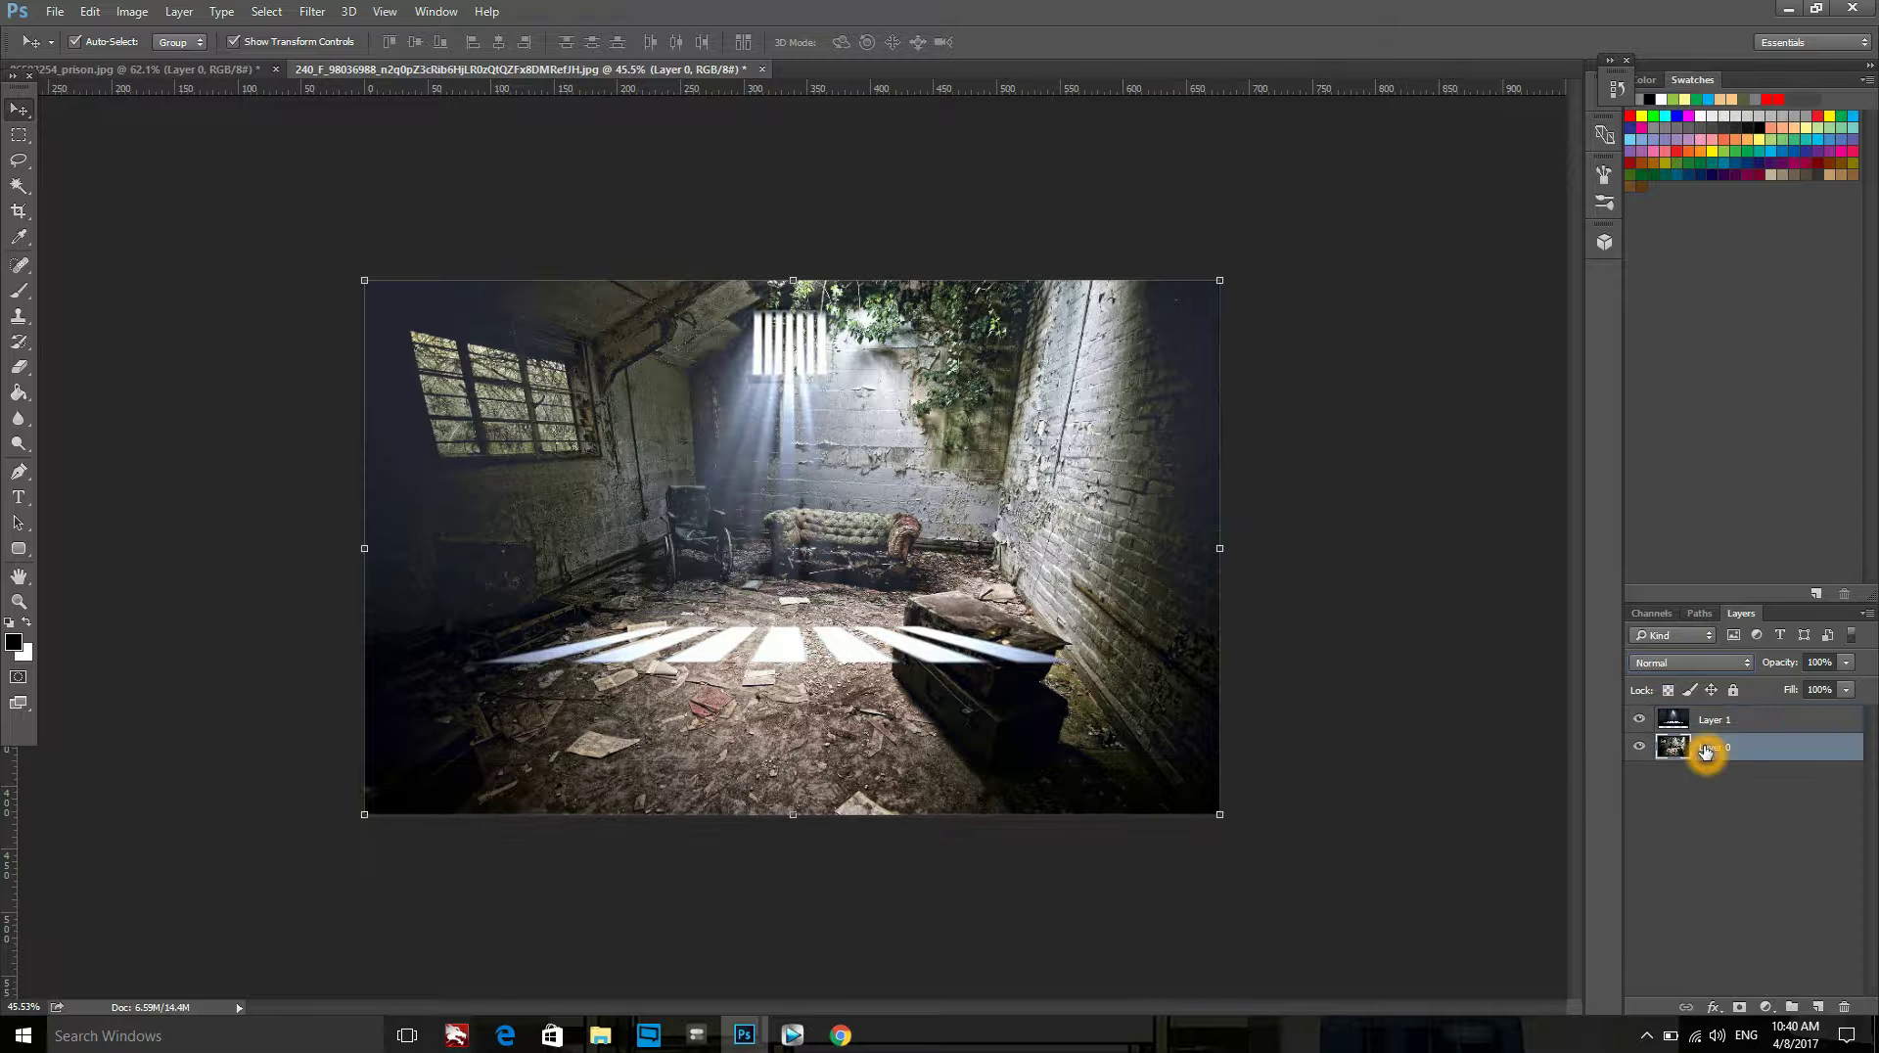
drag(1704, 751, 1704, 723)
click(1704, 723)
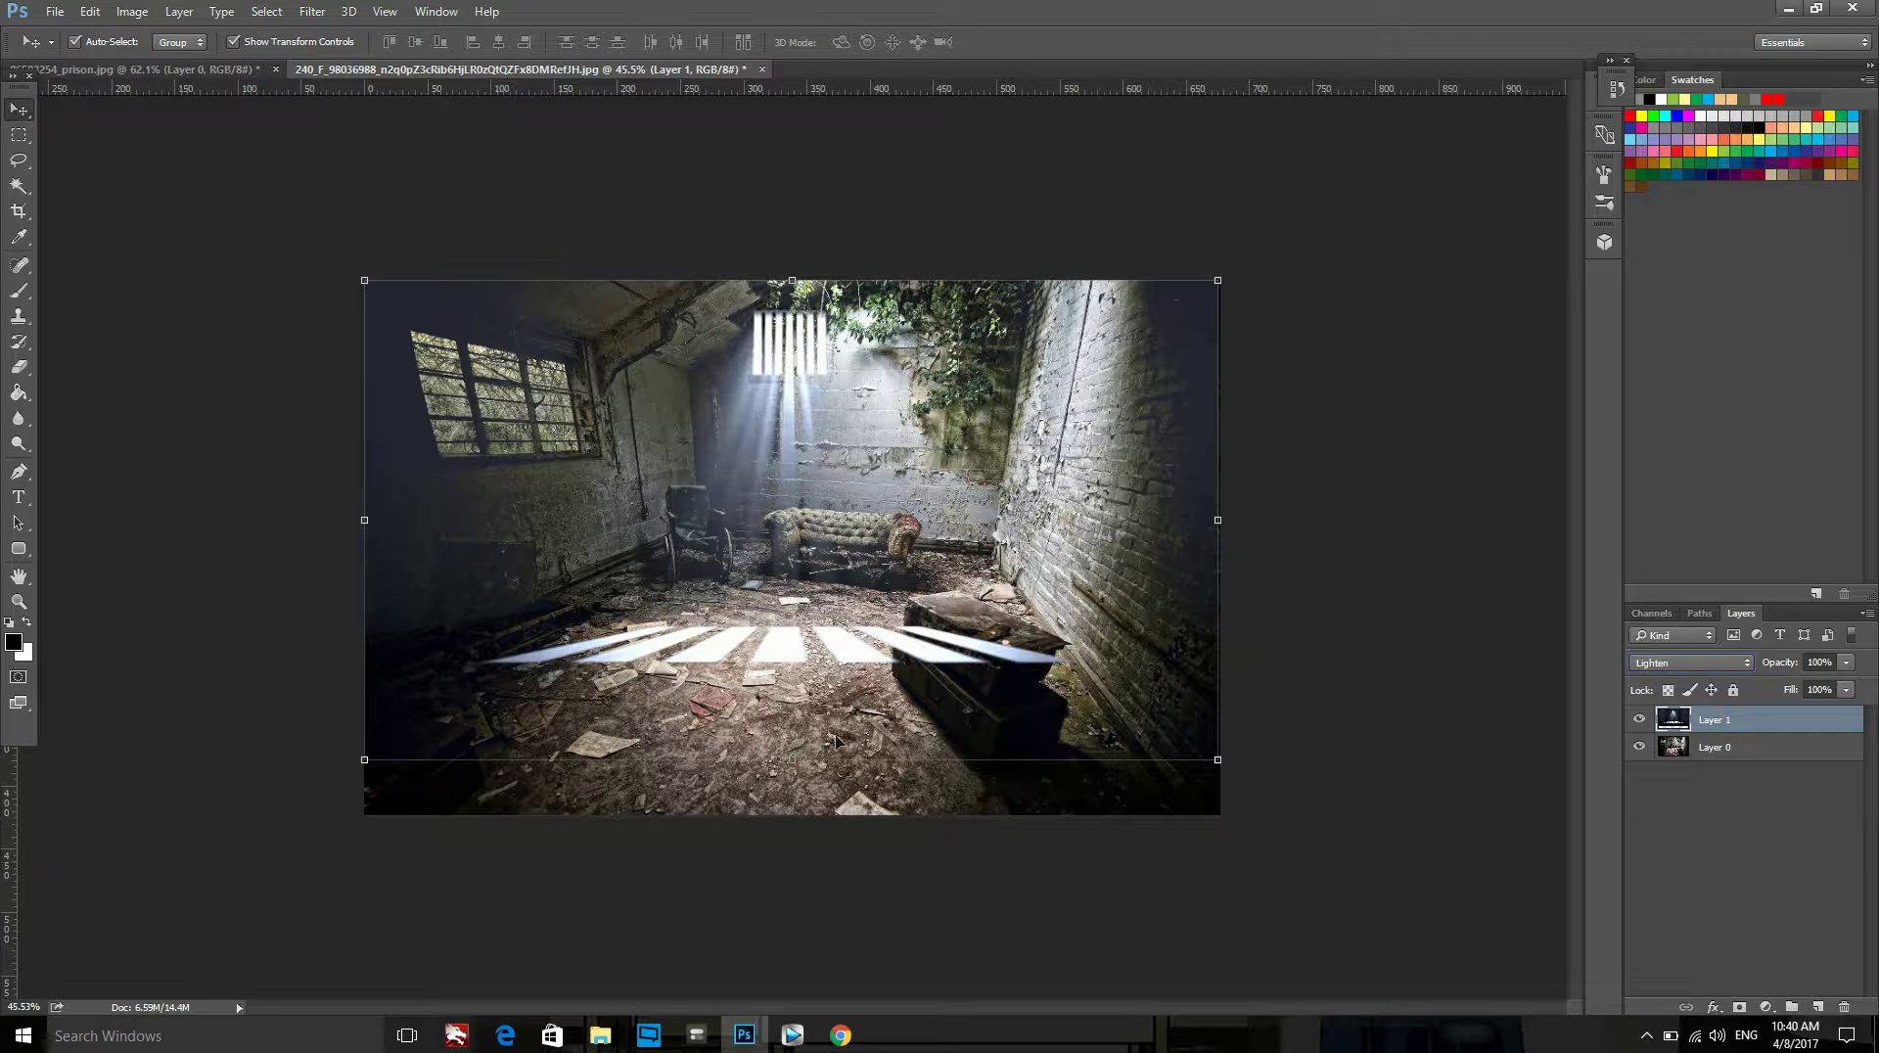
click(15, 365)
Make the eraser active on the light layer with 30% opacity.
click(197, 467)
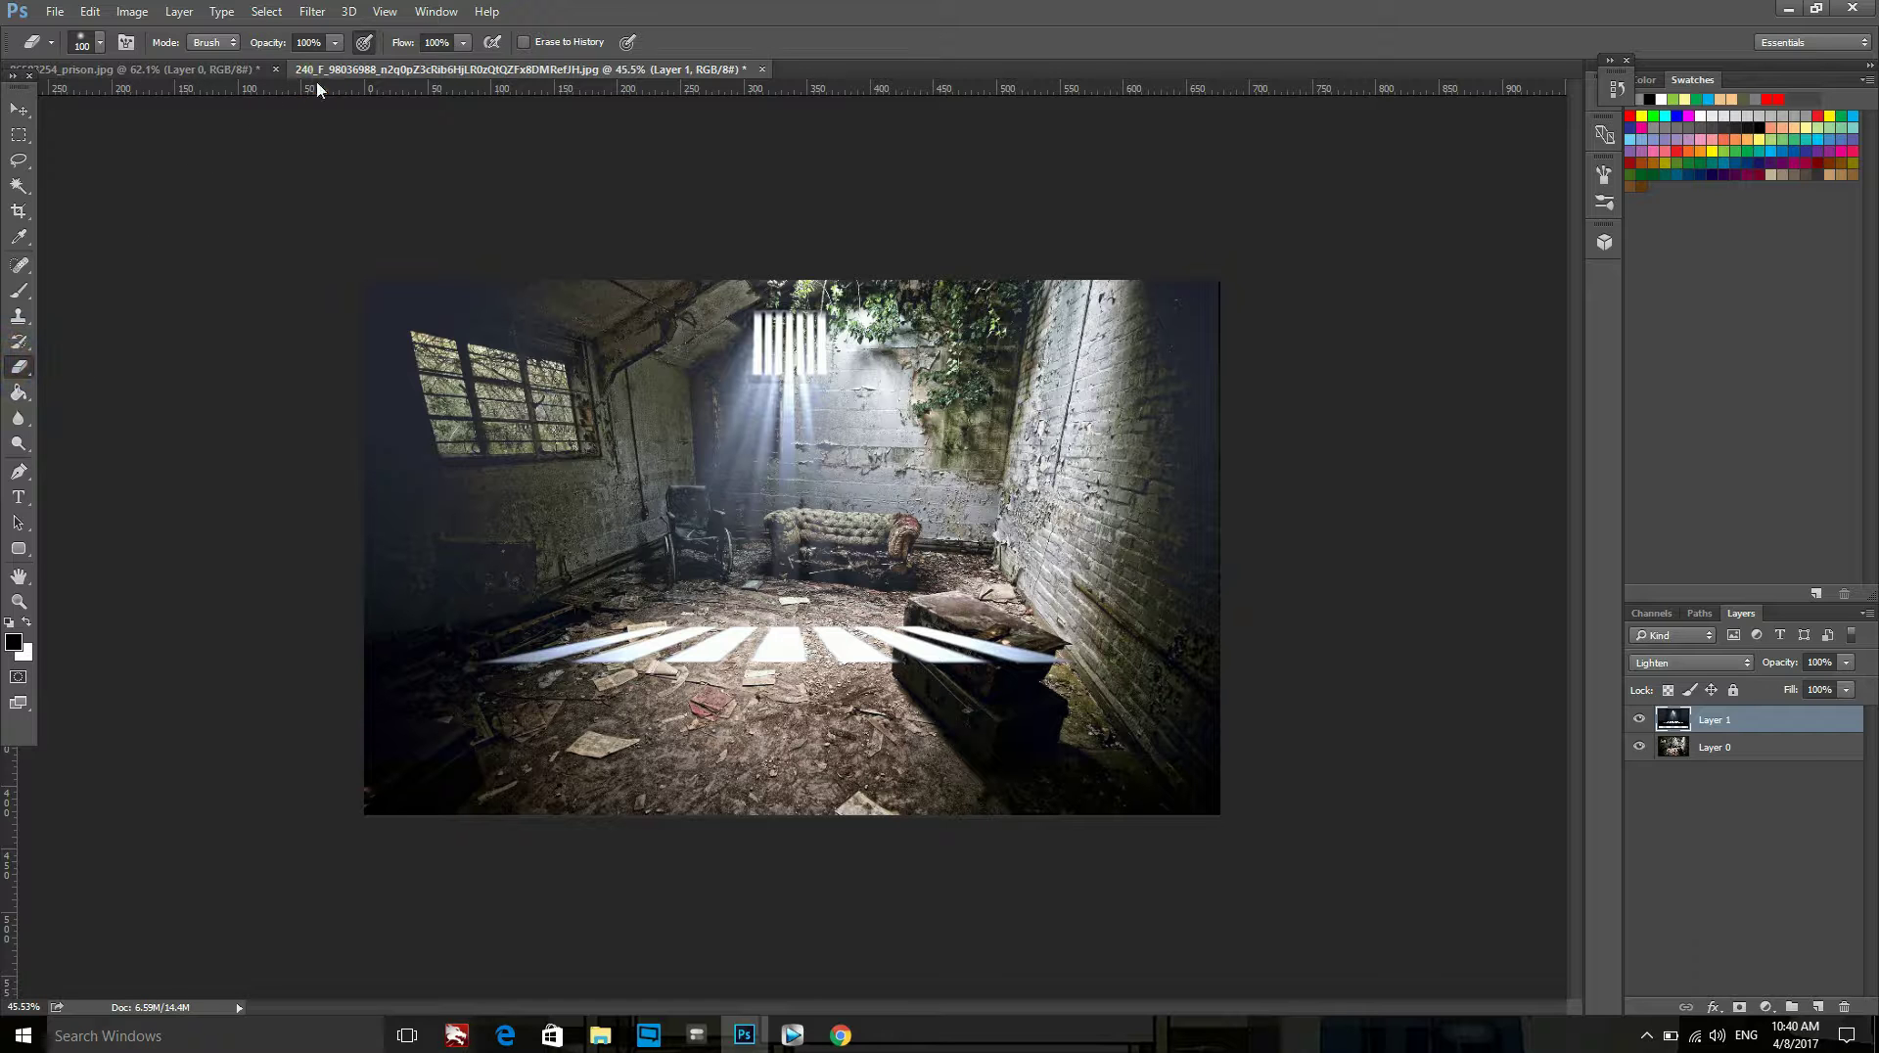
click(309, 42)
double_click(323, 43)
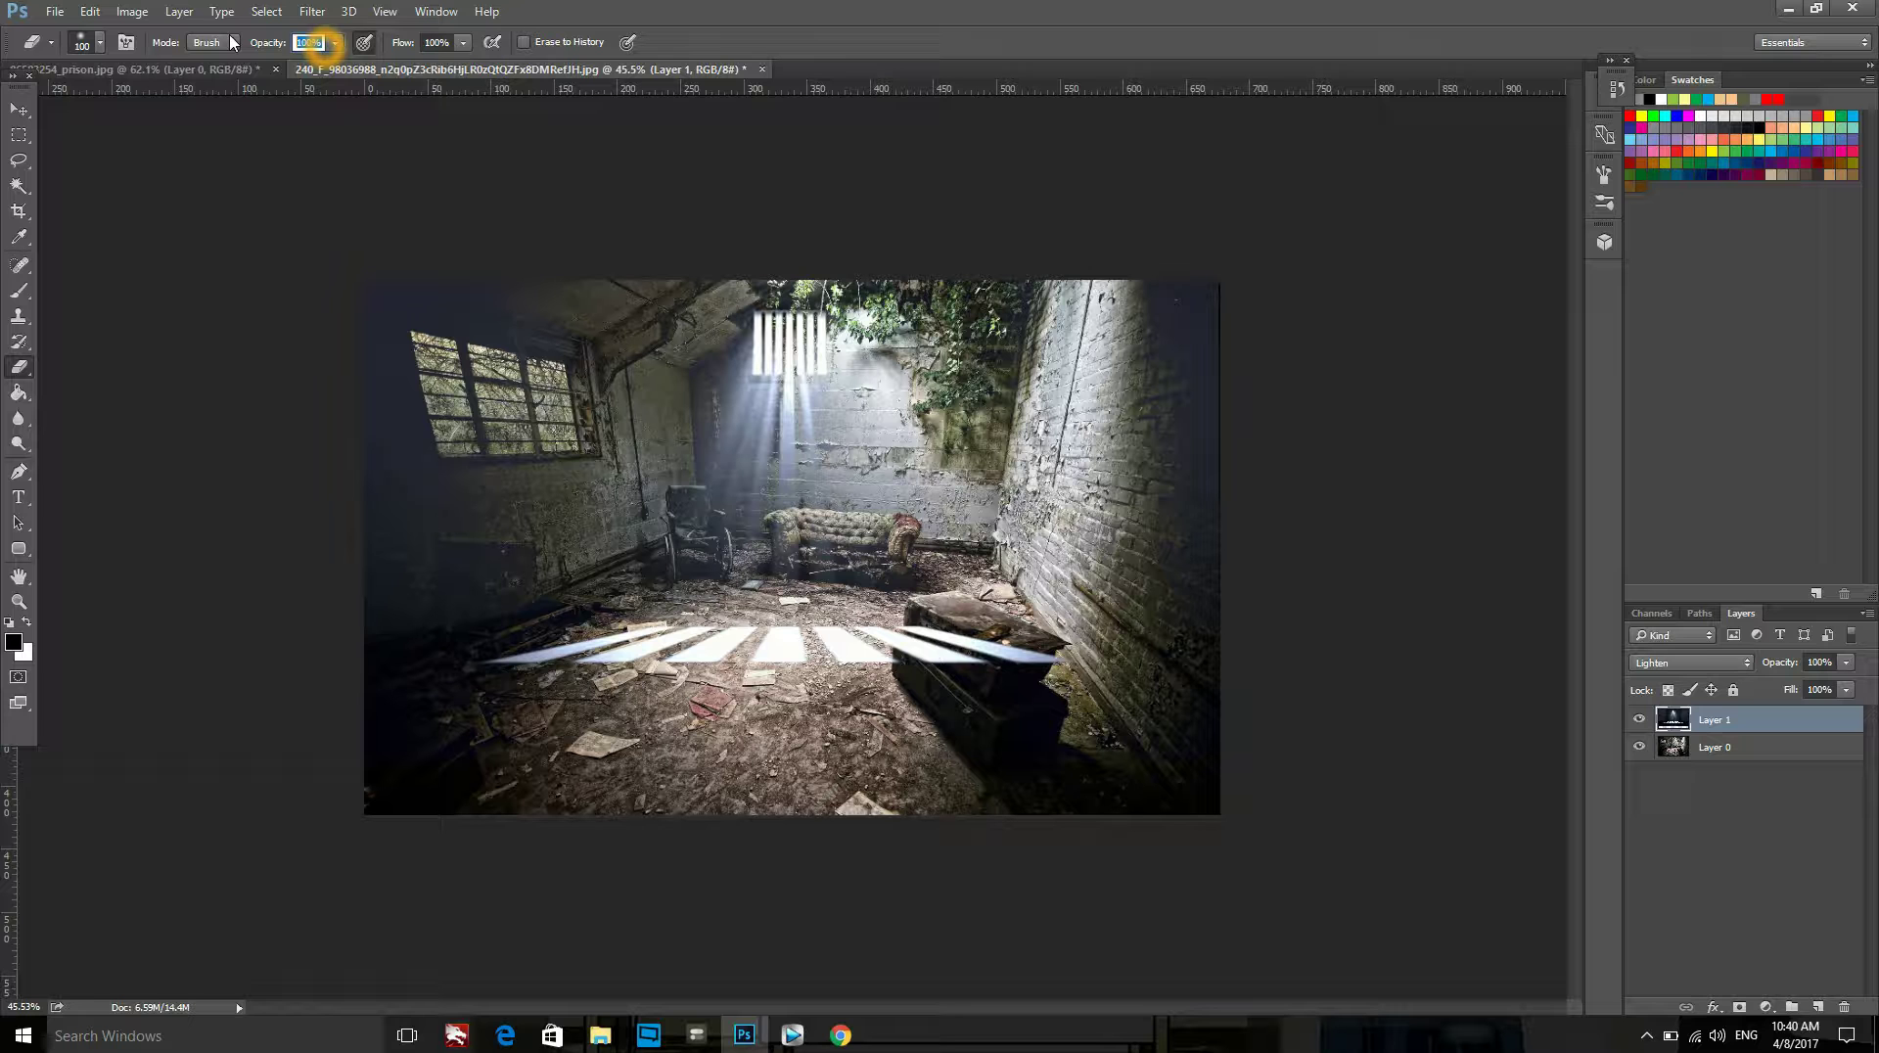
text(40)
key(Return)
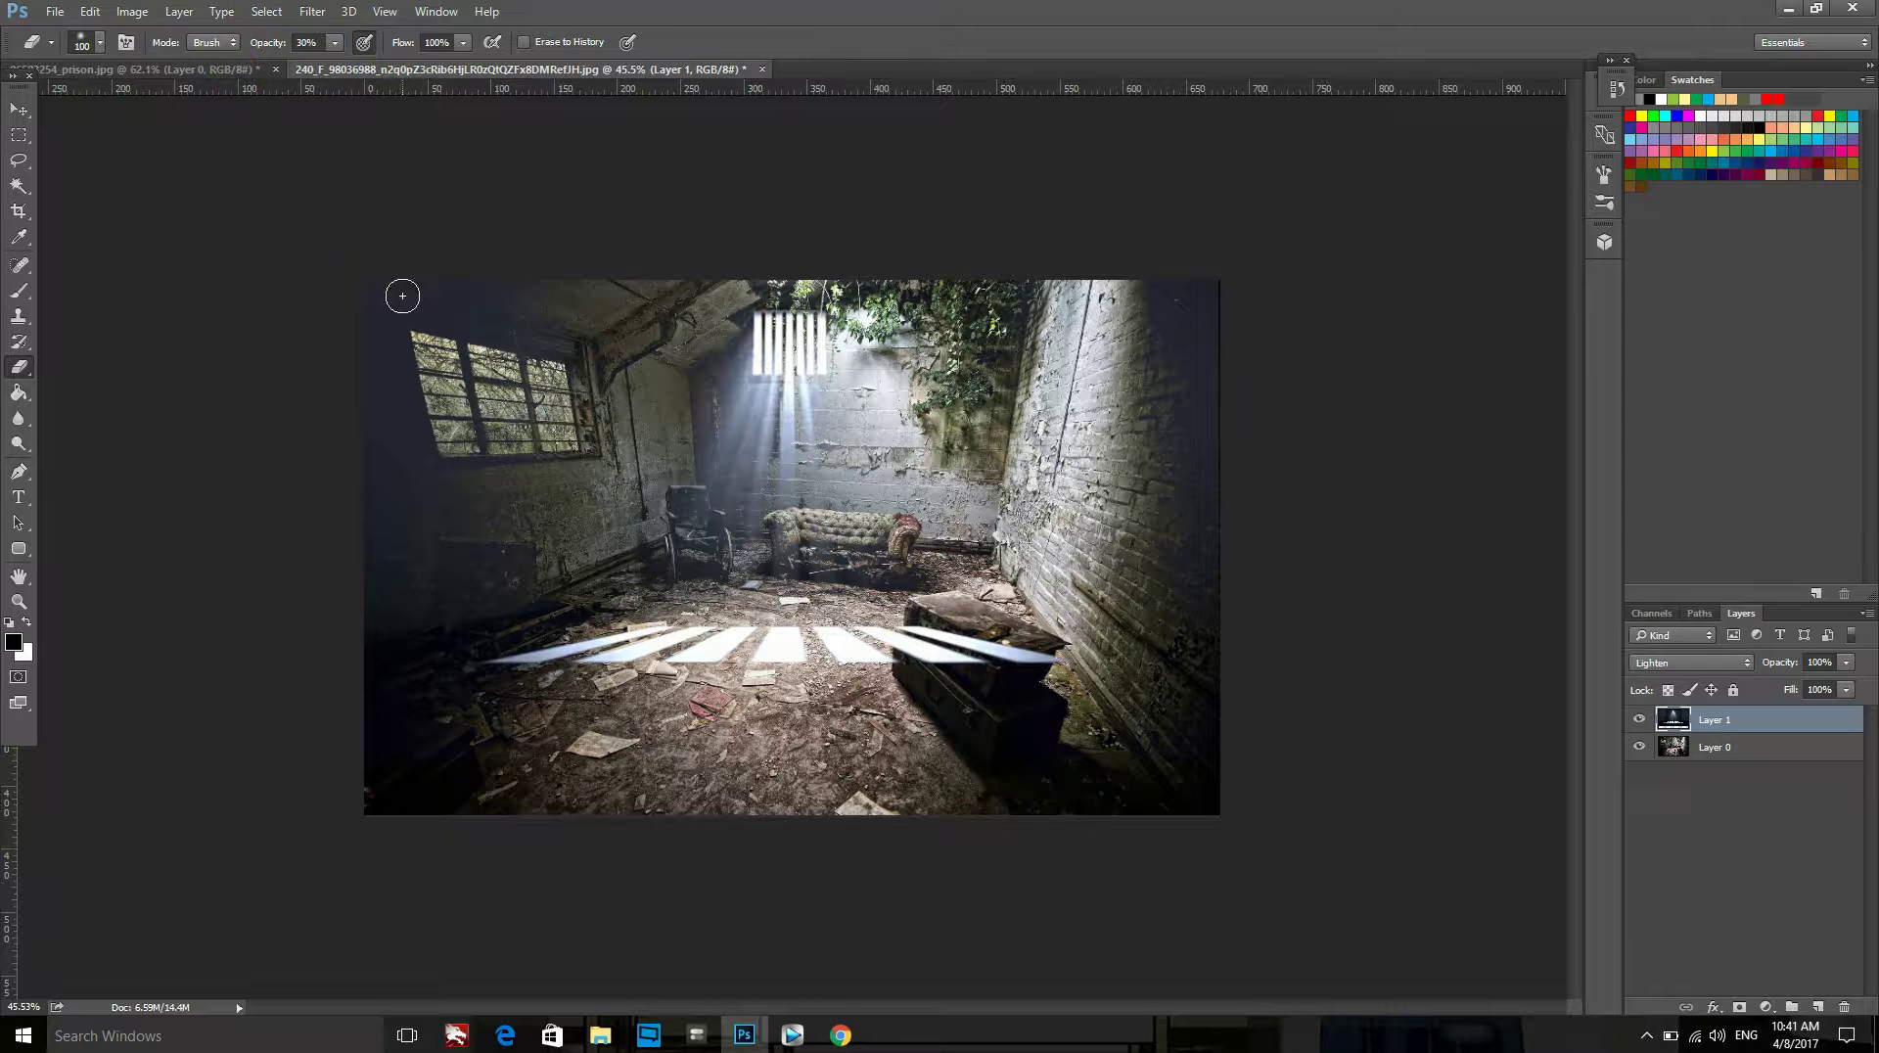
Zoom into the room and adjust the eraser brush size to 400.
drag(478, 604, 373, 721)
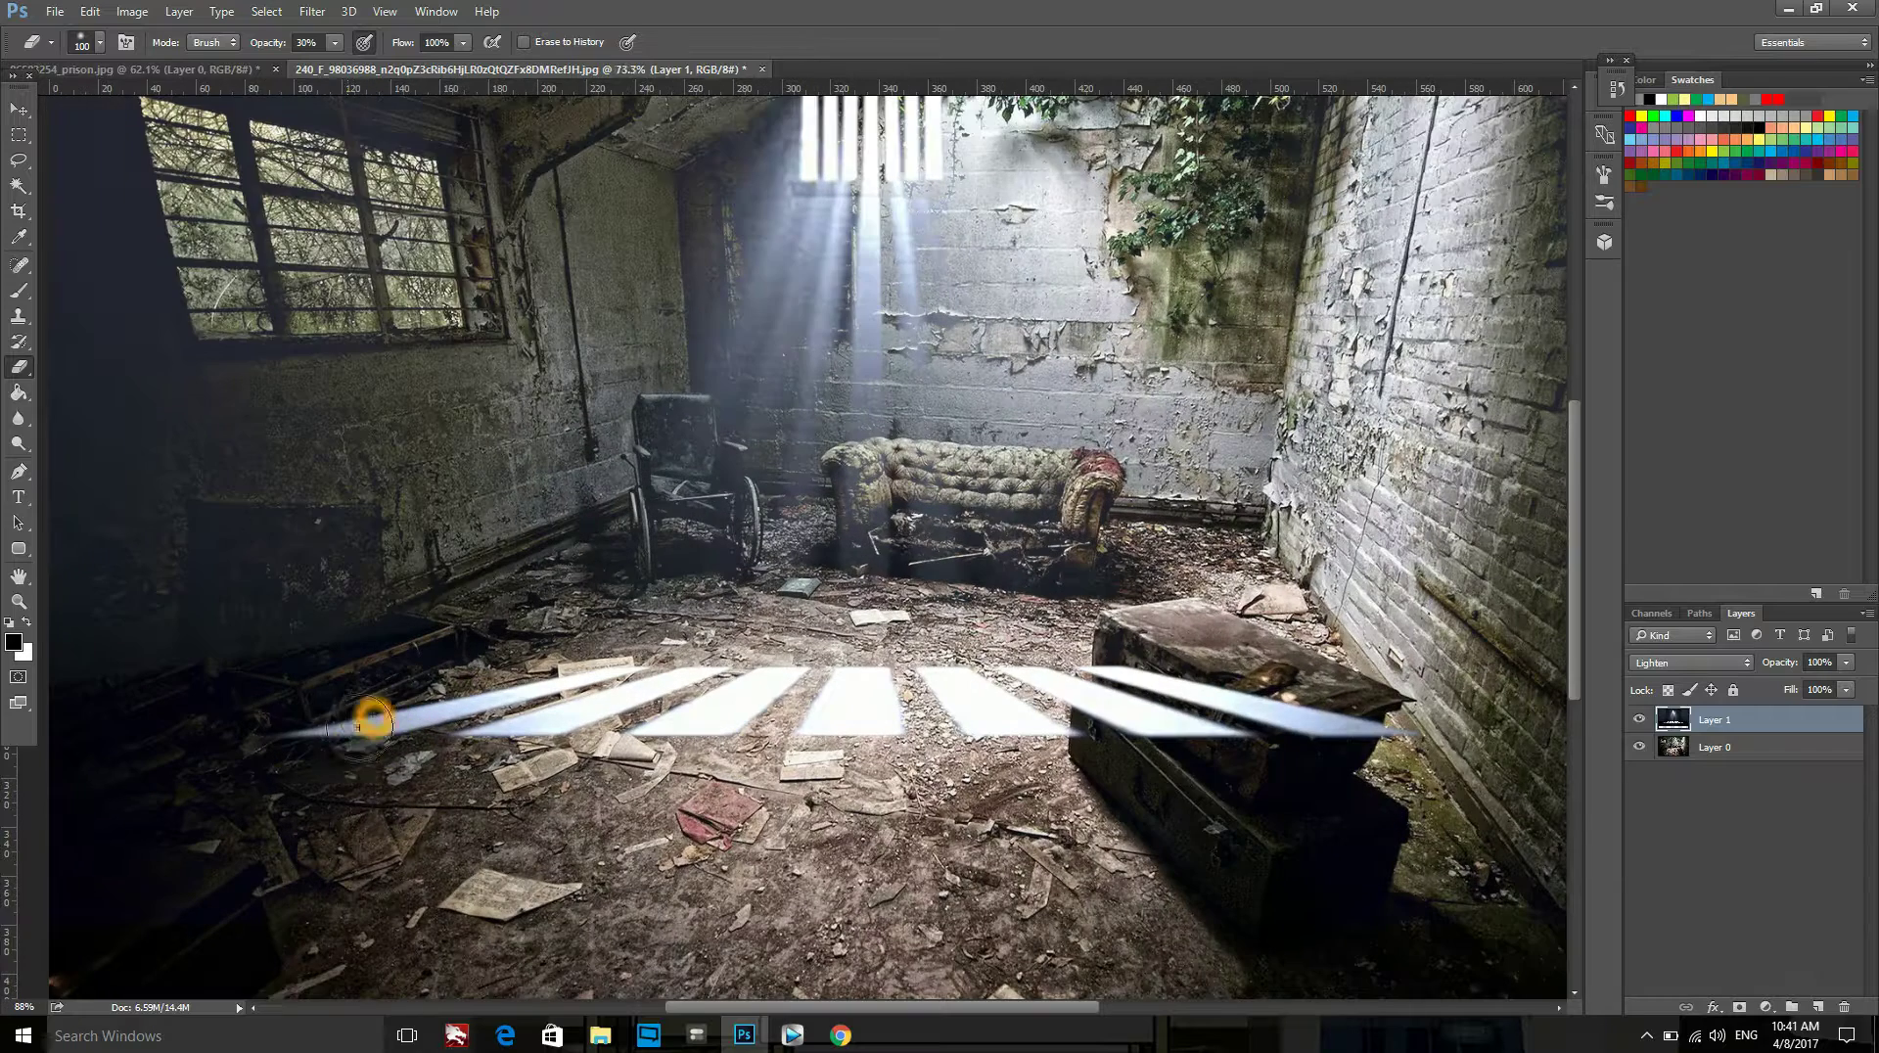
key(bracketright)
key(bracketright)
key(bracketright)
key(bracketright)
key(bracketright)
key(bracketright)
key(bracketright)
key(bracketleft)
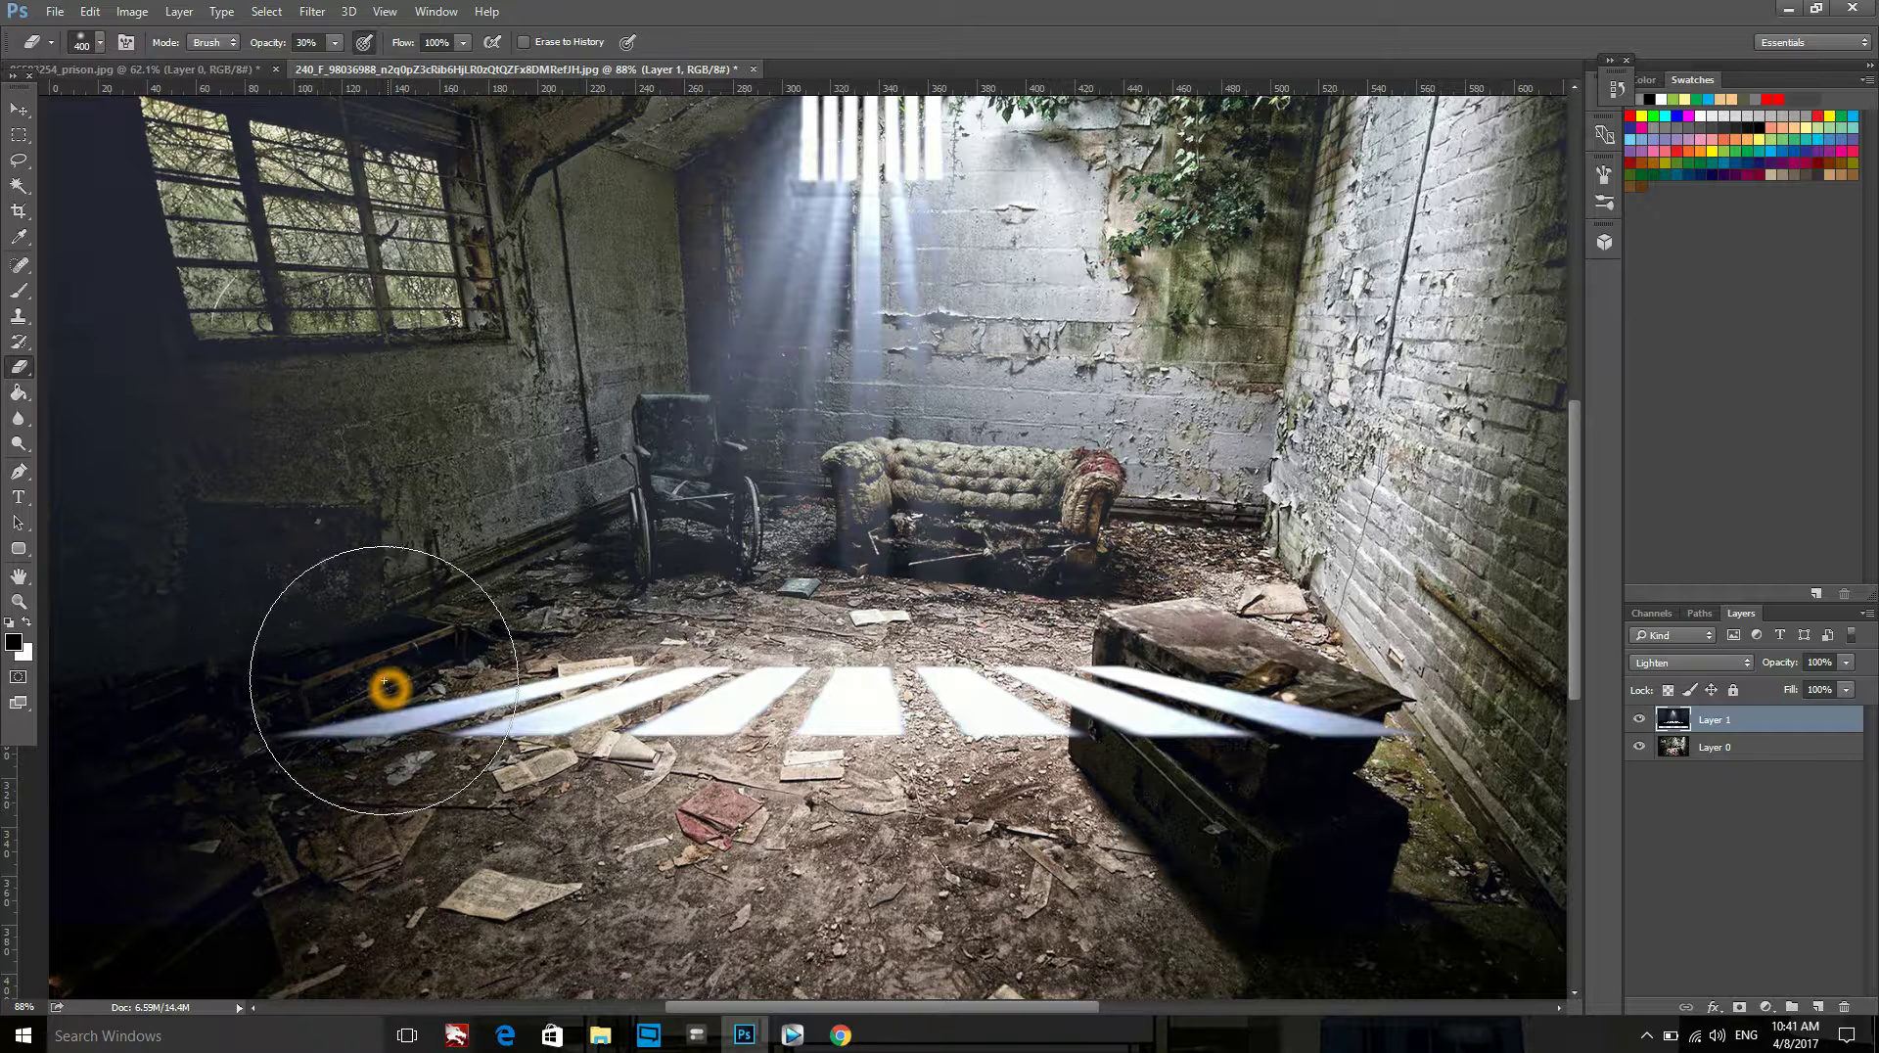
click(86, 49)
drag(225, 78, 204, 80)
click(304, 721)
Fade the light stripes across the chest and the leftmost floor stripe with eraser dabs.
click(1348, 819)
click(1389, 769)
click(1355, 747)
click(1368, 714)
click(432, 685)
click(357, 713)
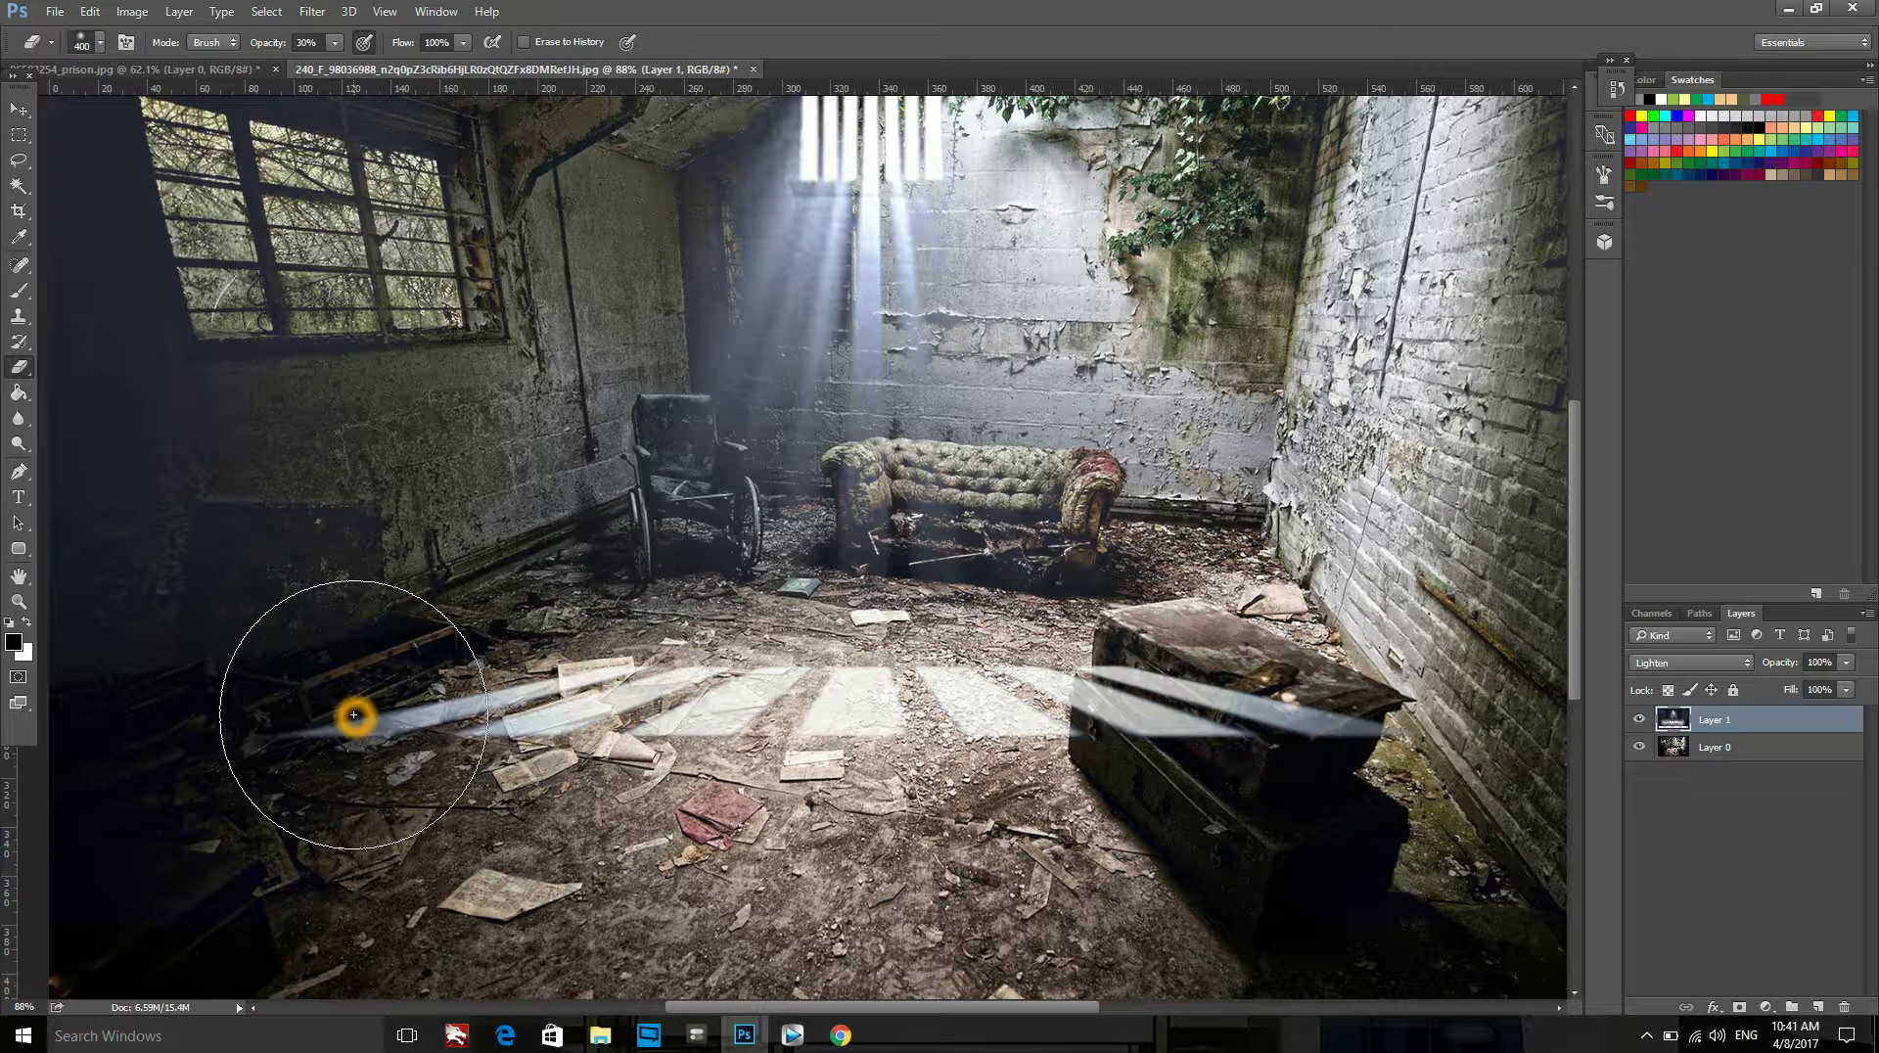
click(353, 715)
click(1229, 725)
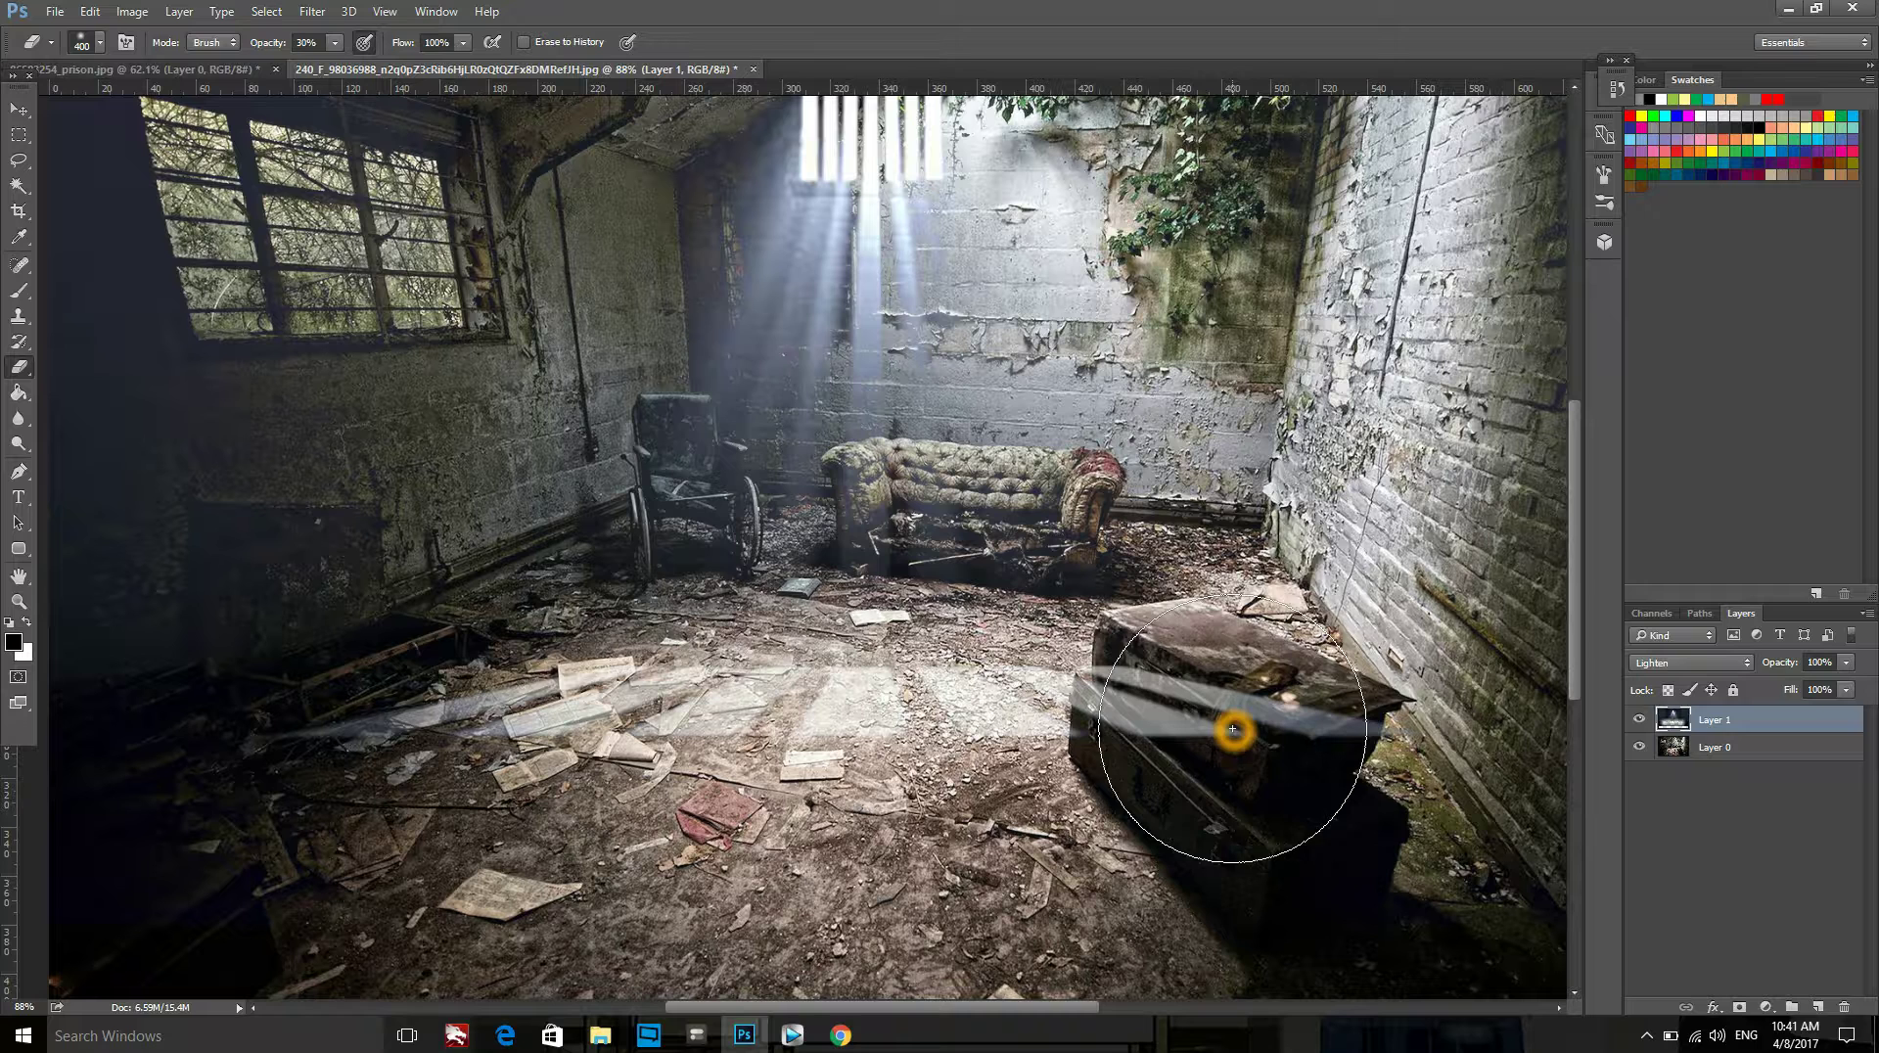
click(1404, 709)
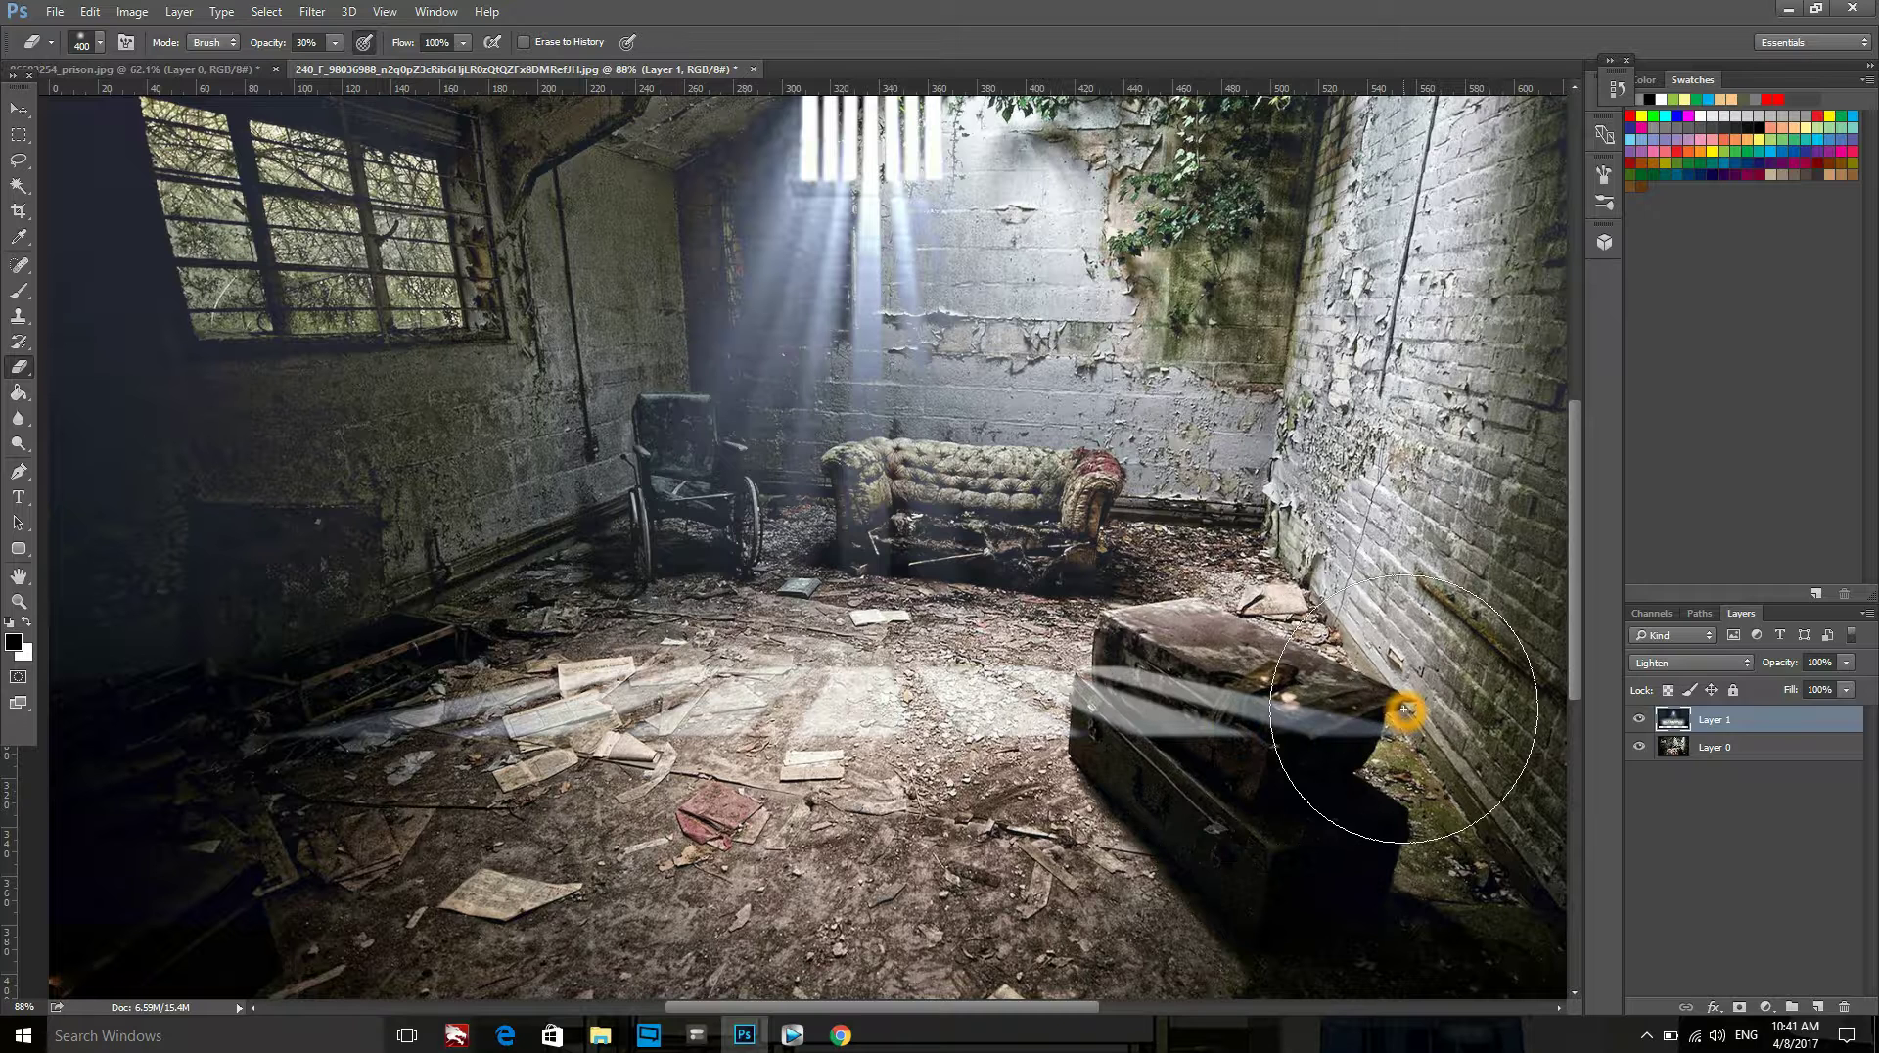
click(1405, 709)
Raise eraser opacity to 56% and erase more of the bright stripe across the chest.
click(336, 44)
click(362, 76)
click(339, 44)
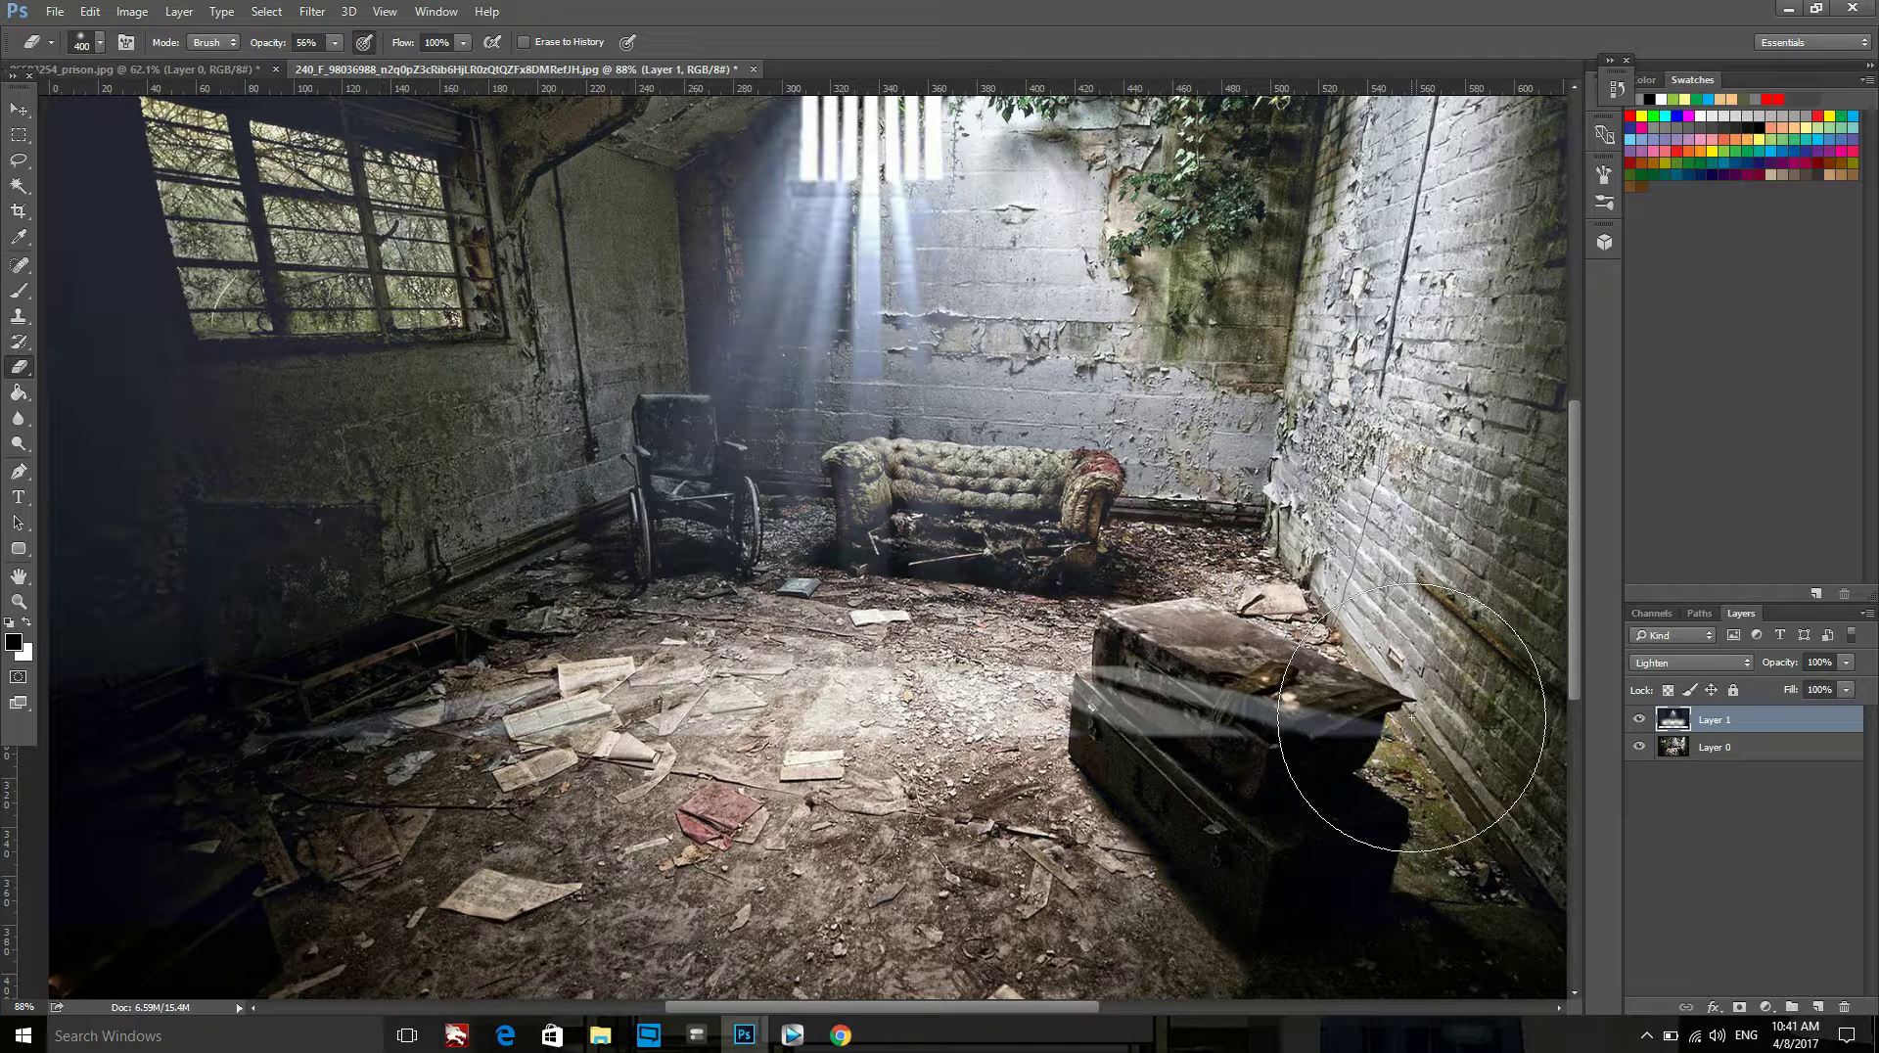
click(1247, 693)
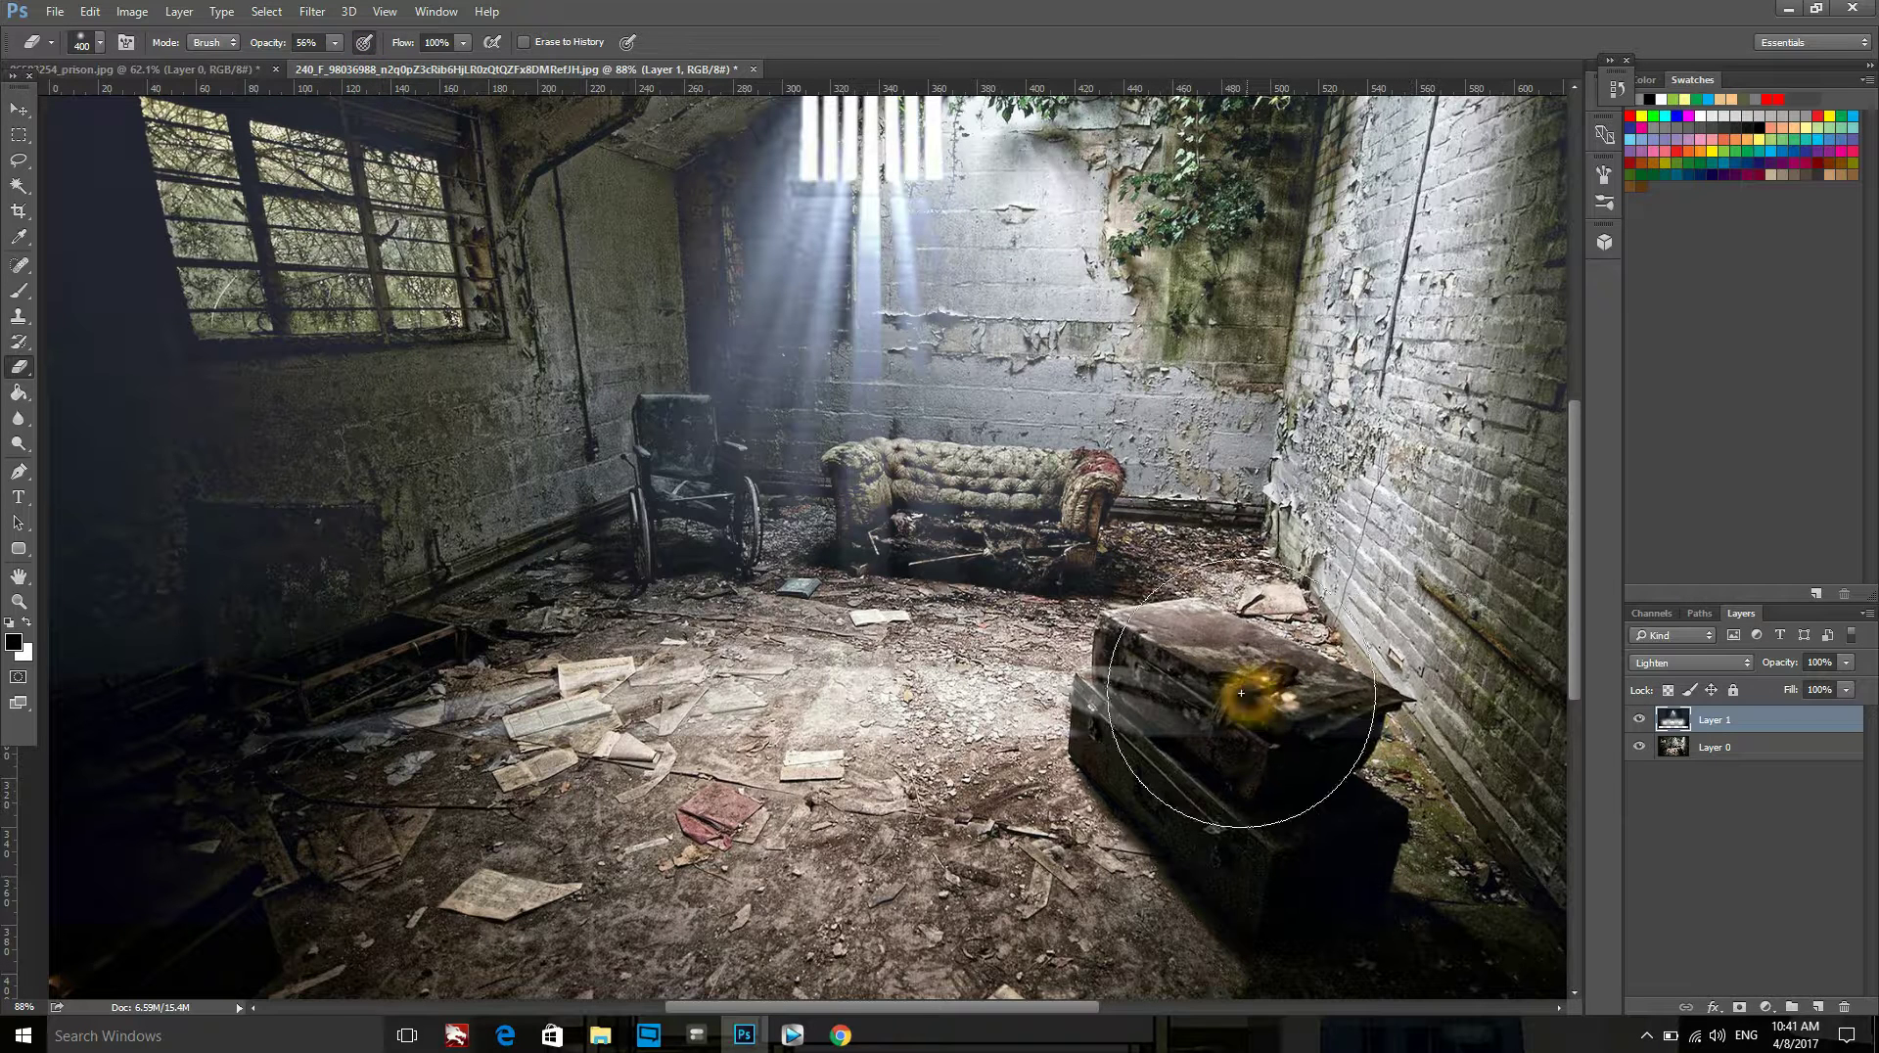
mouse_move(1247, 694)
mouse_down()
mouse_move(1183, 813)
mouse_move(1194, 734)
mouse_move(1006, 701)
mouse_up()
key(ctrl+minus)
Erase more light on the chest and the haze over the lower-left floor.
click(1187, 708)
drag(336, 688, 363, 745)
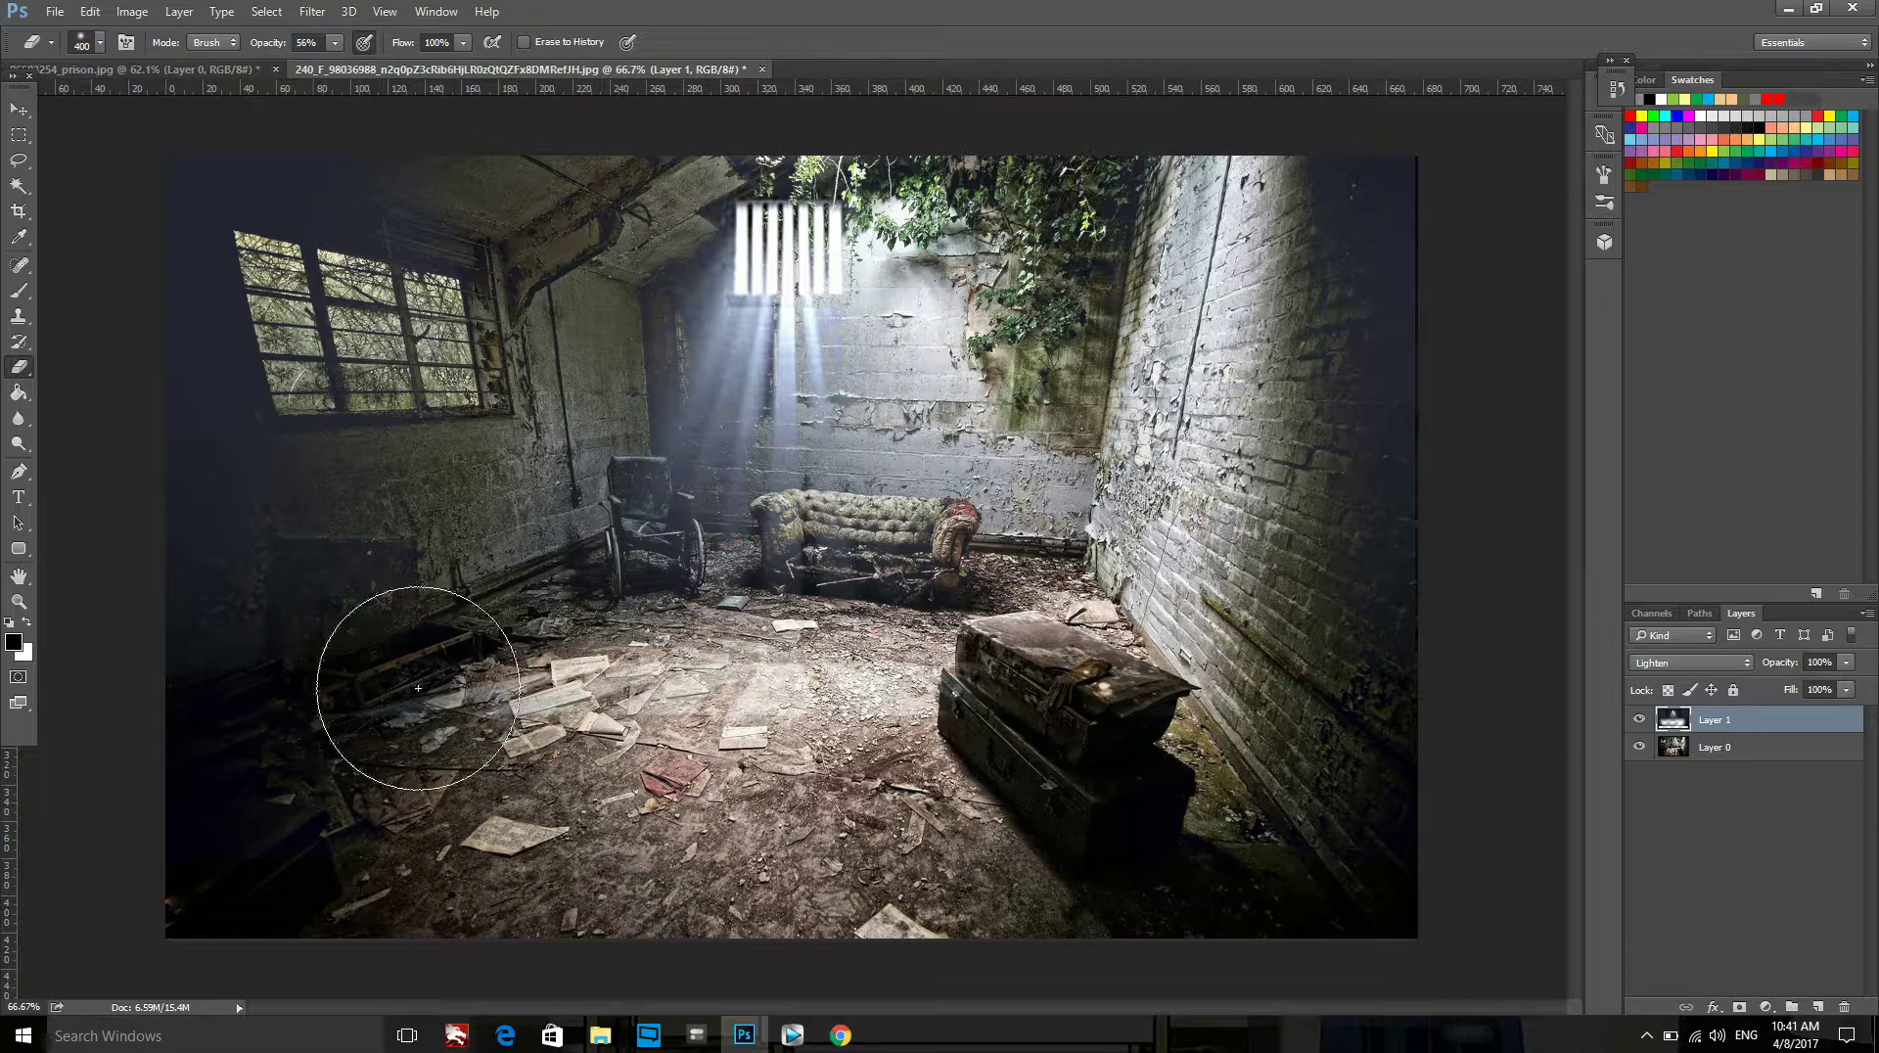
click(367, 747)
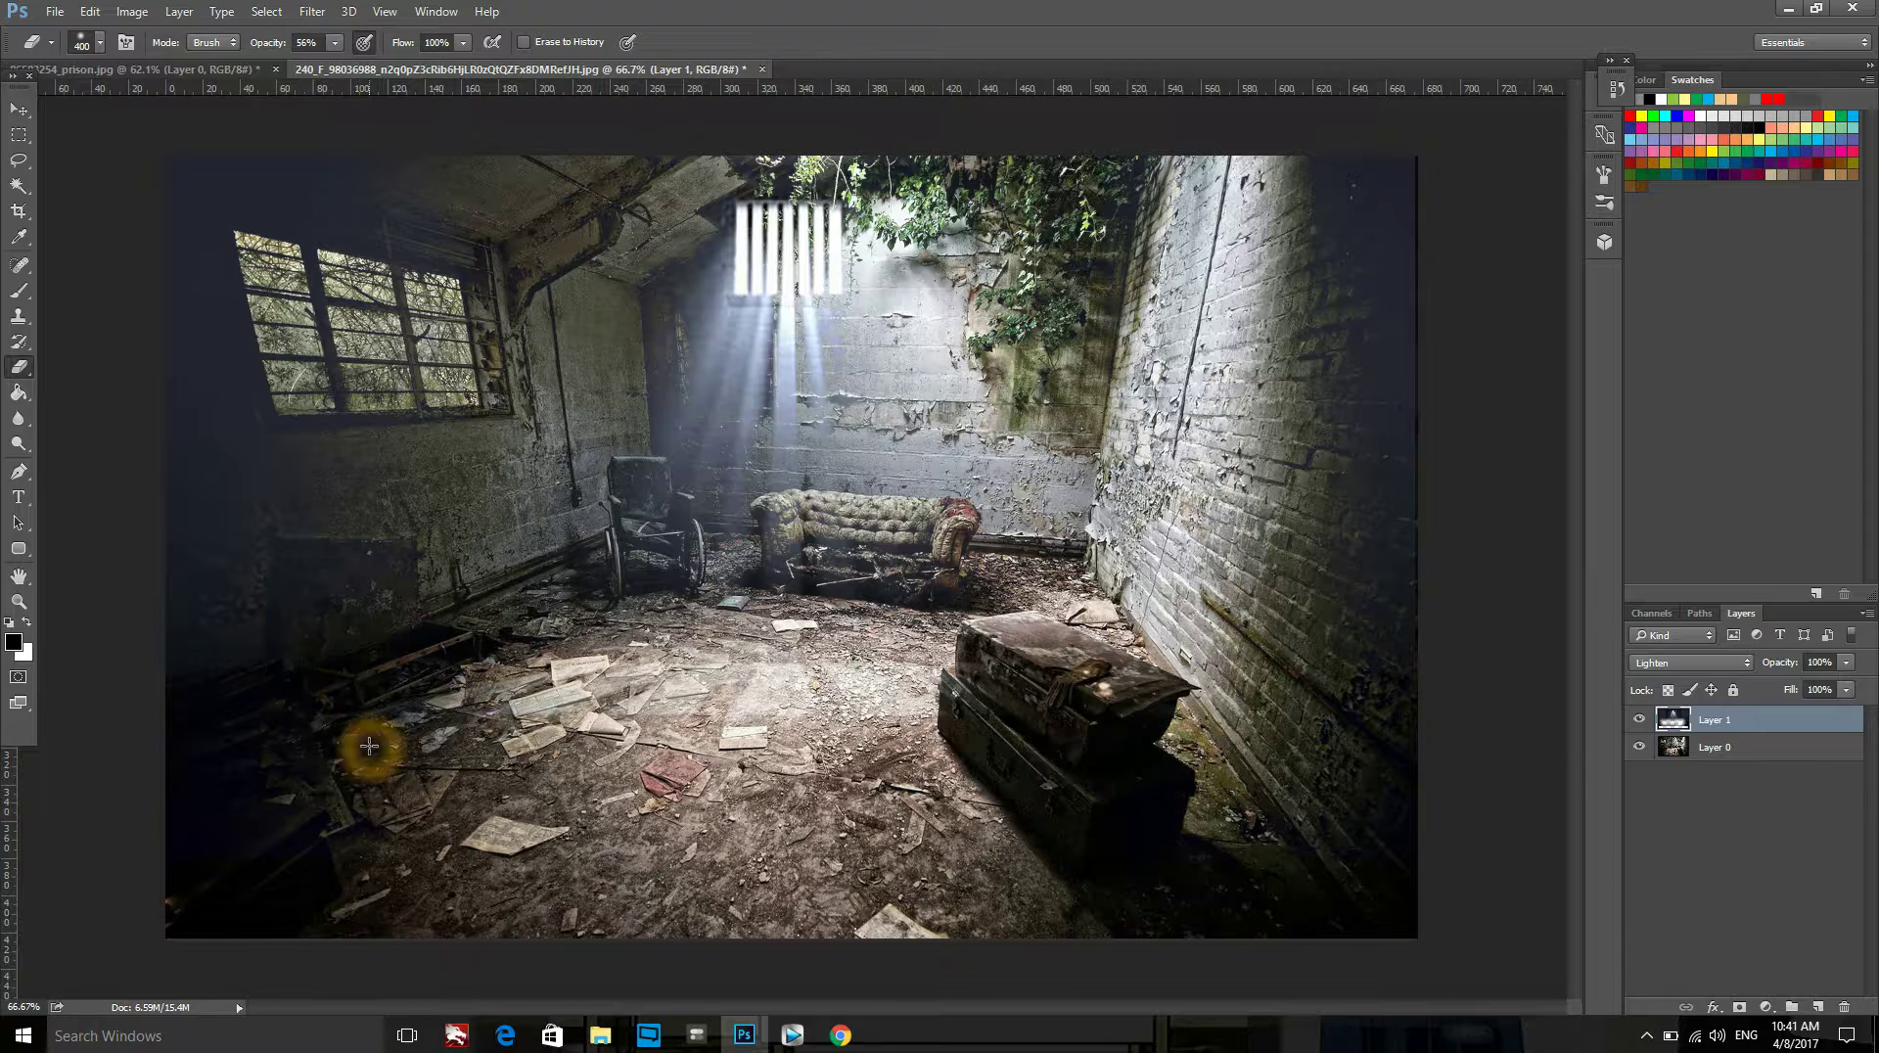
key(ctrl+minus)
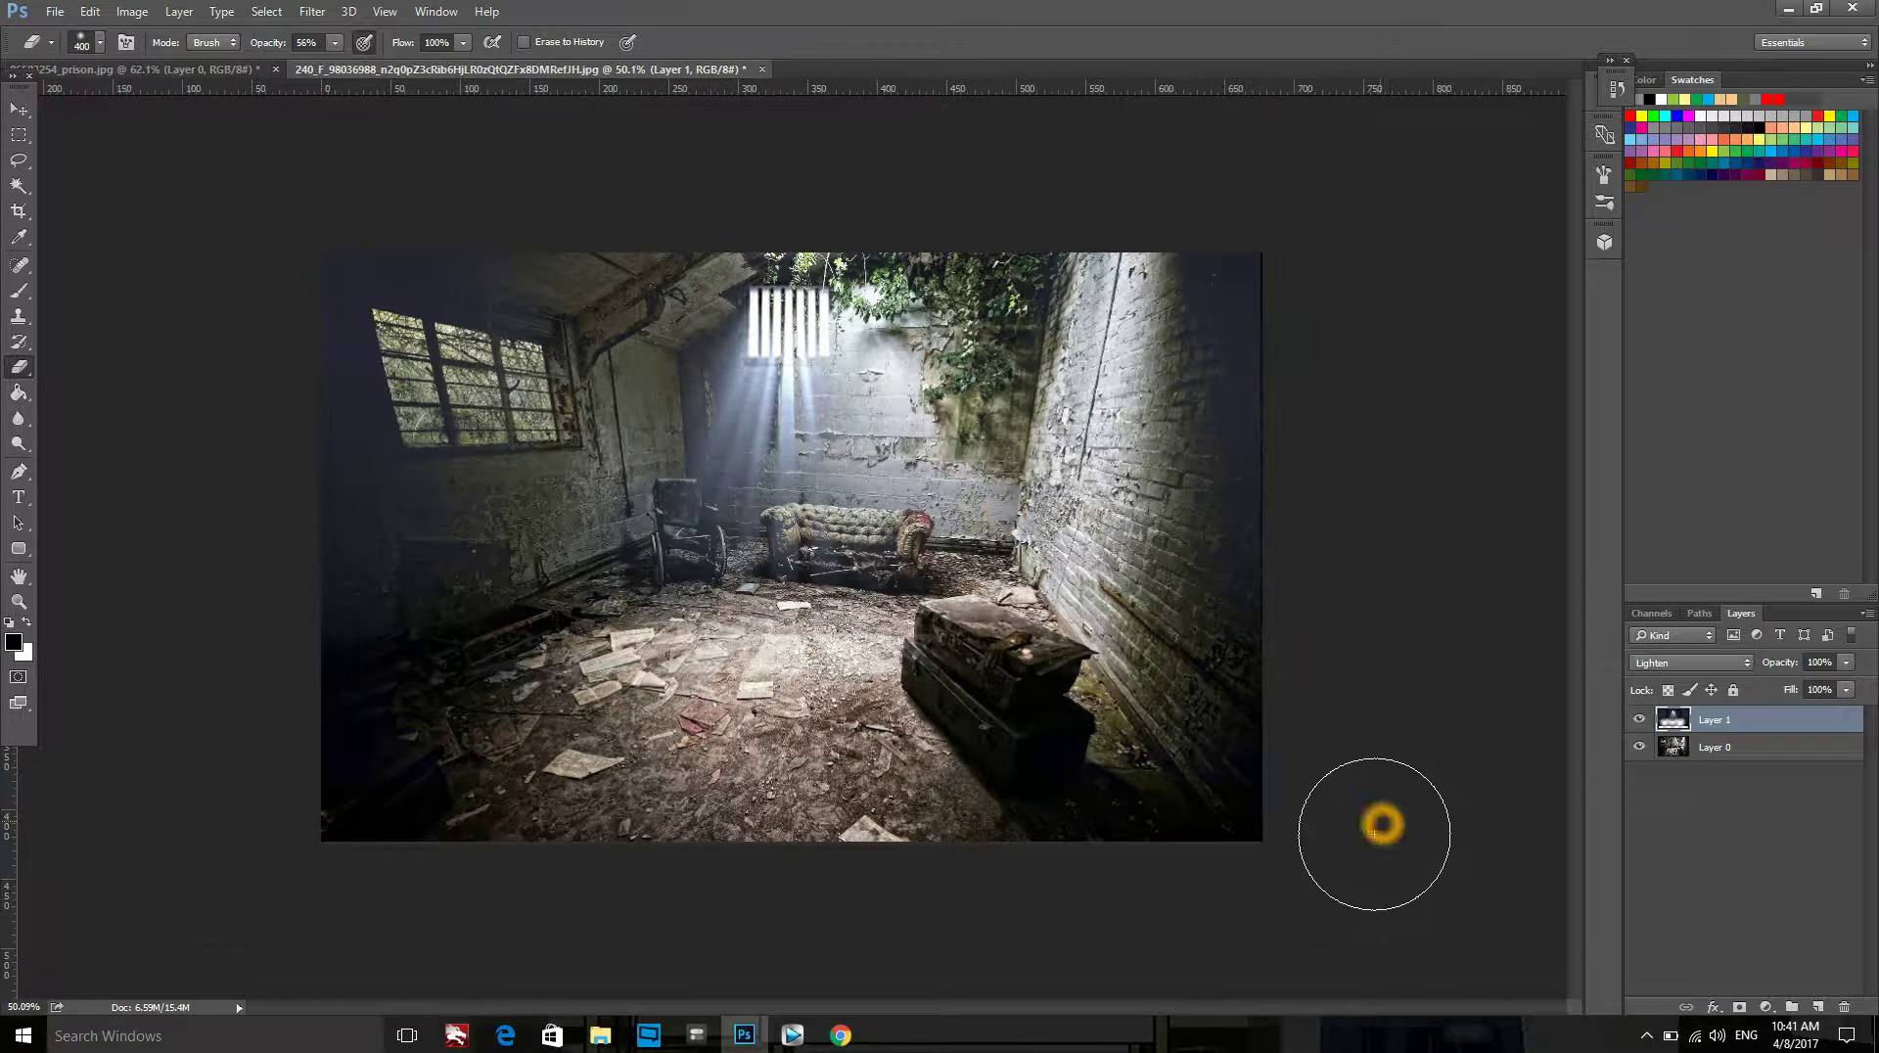
scroll(1262, 783, up, 1)
Soften Layer 1's edges at the top-right, along the right side, and at the bottom-left.
drag(1372, 242, 1333, 222)
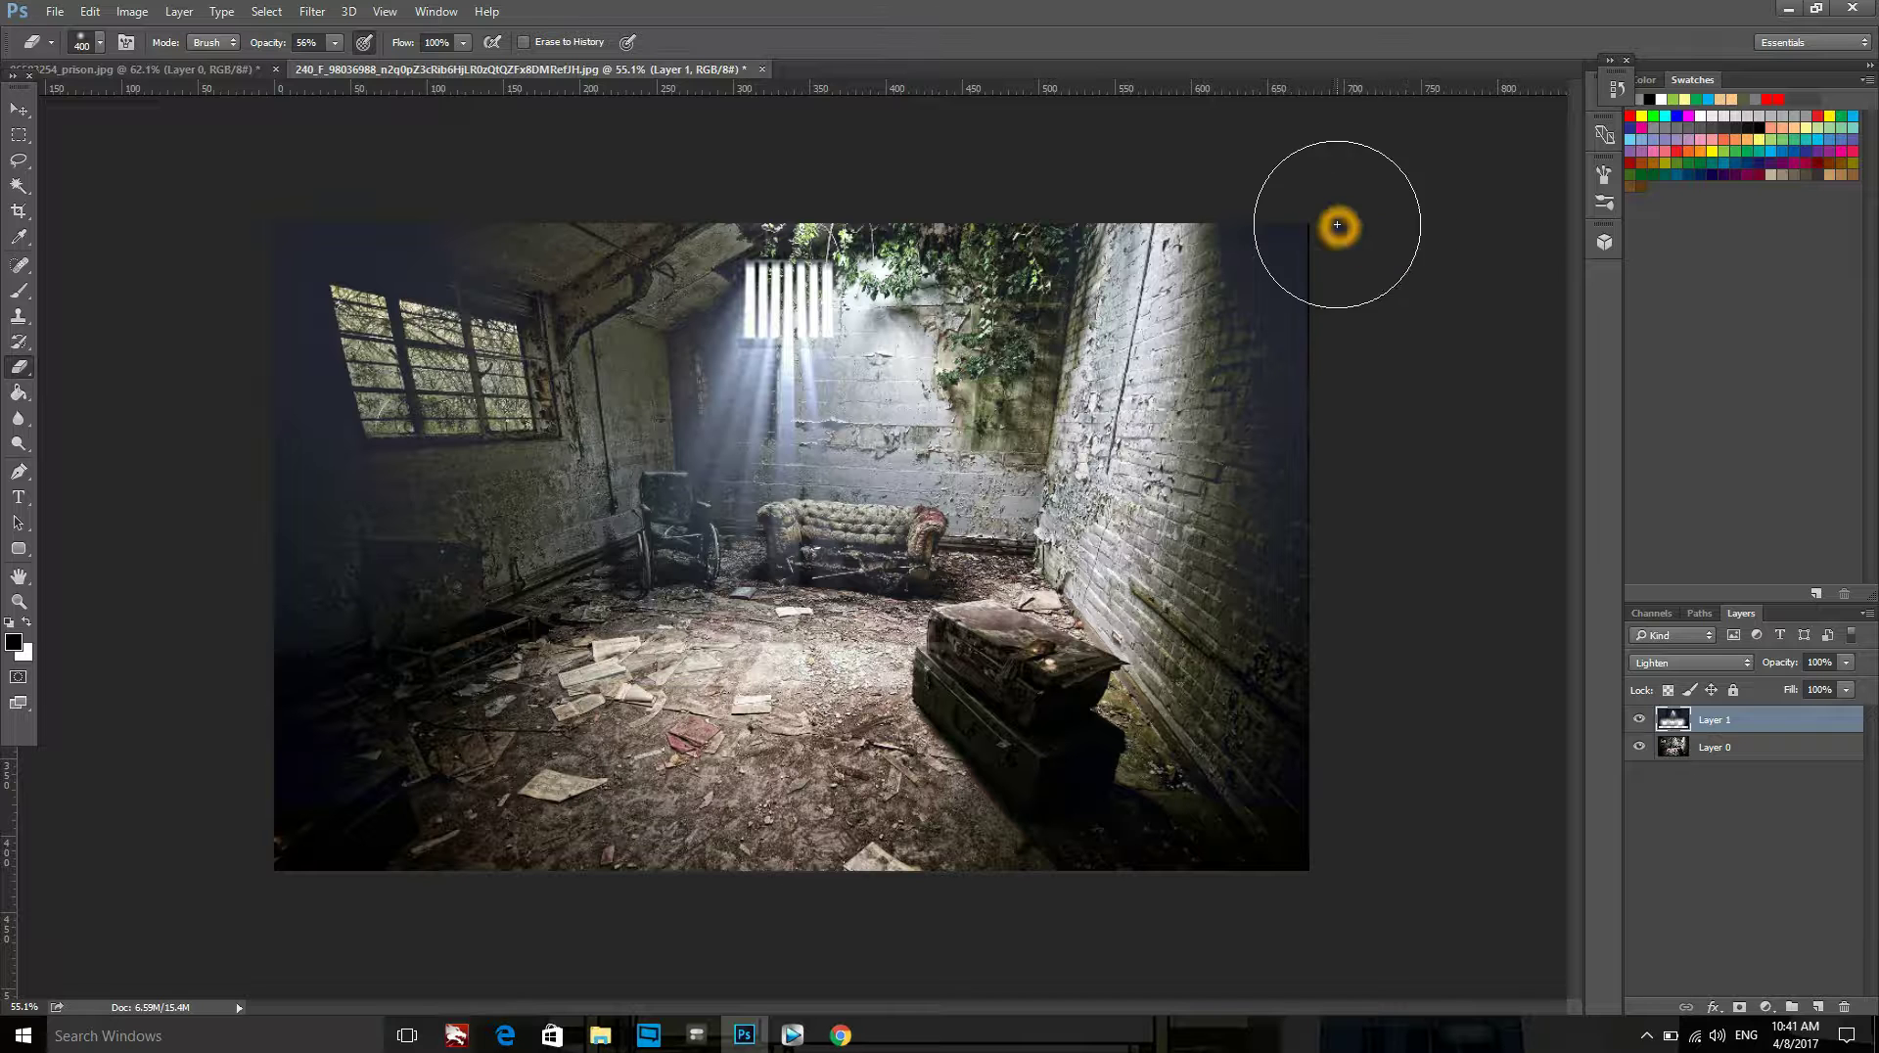
click(1373, 829)
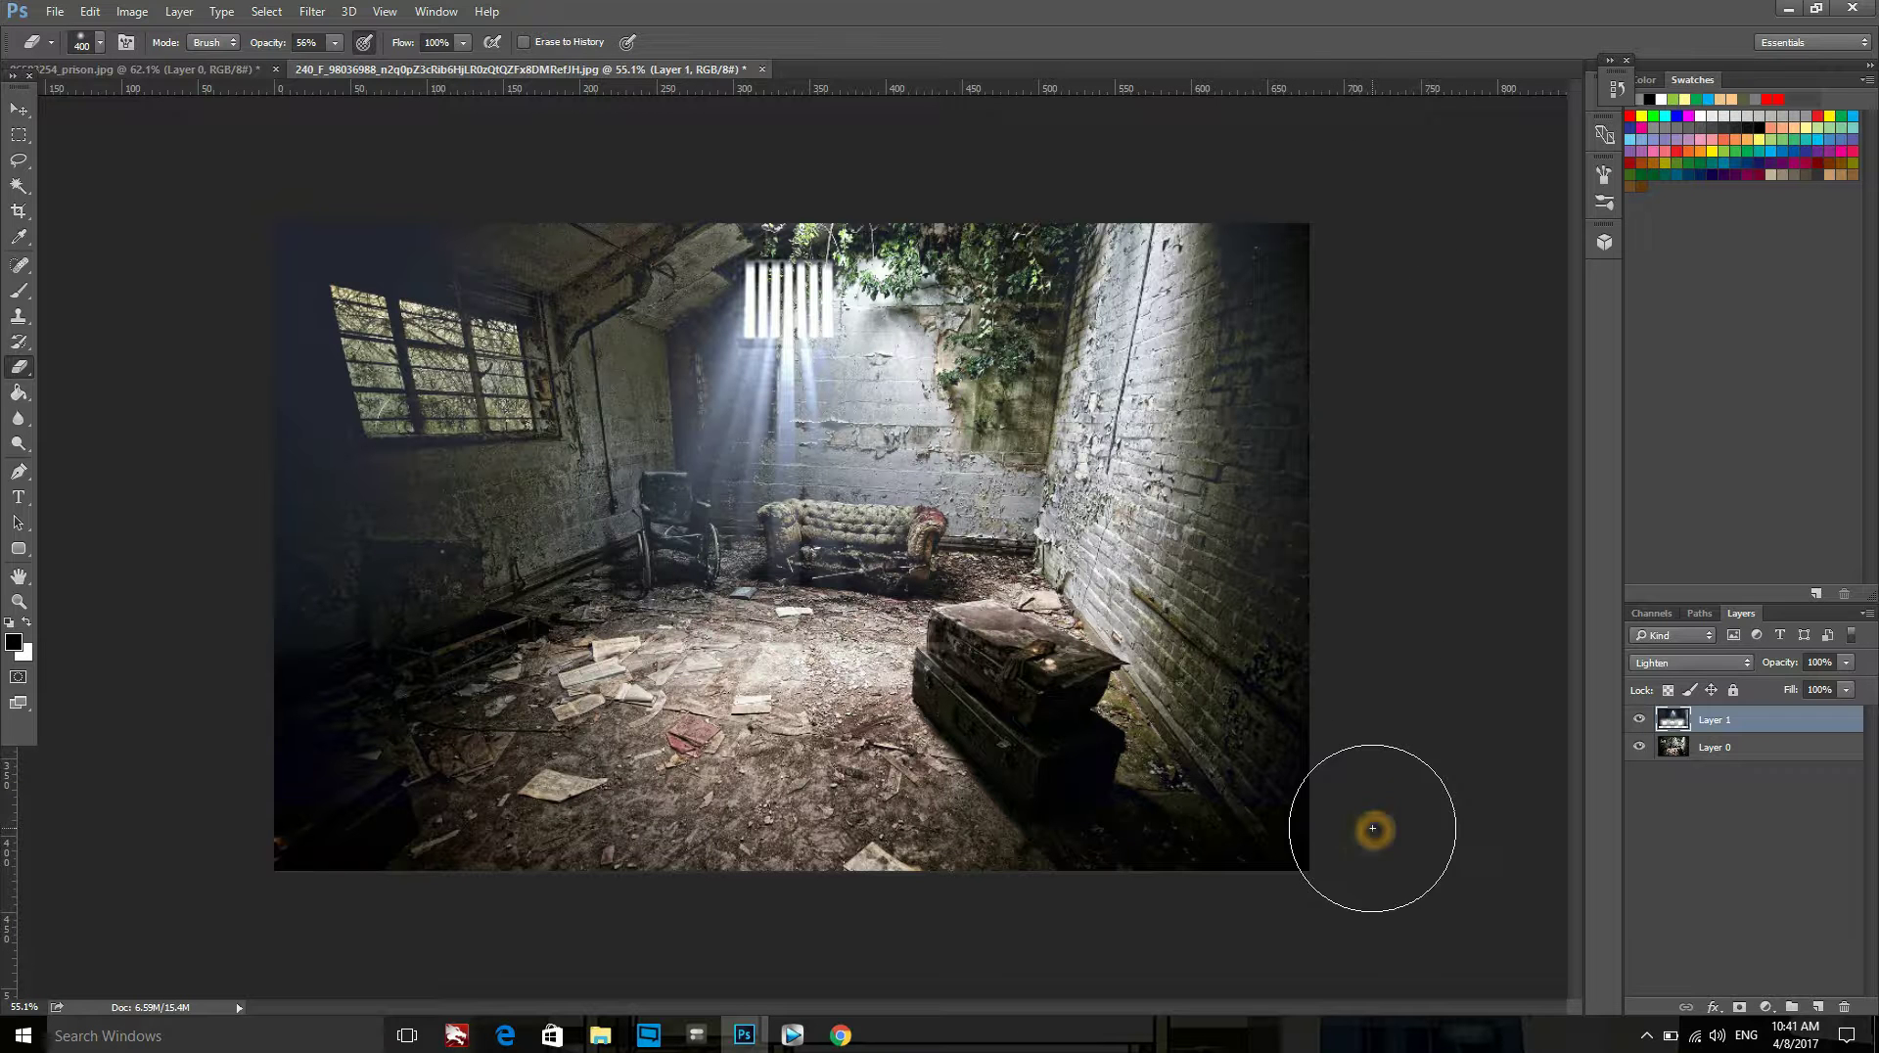
click(1368, 511)
click(1355, 430)
click(1323, 474)
click(235, 266)
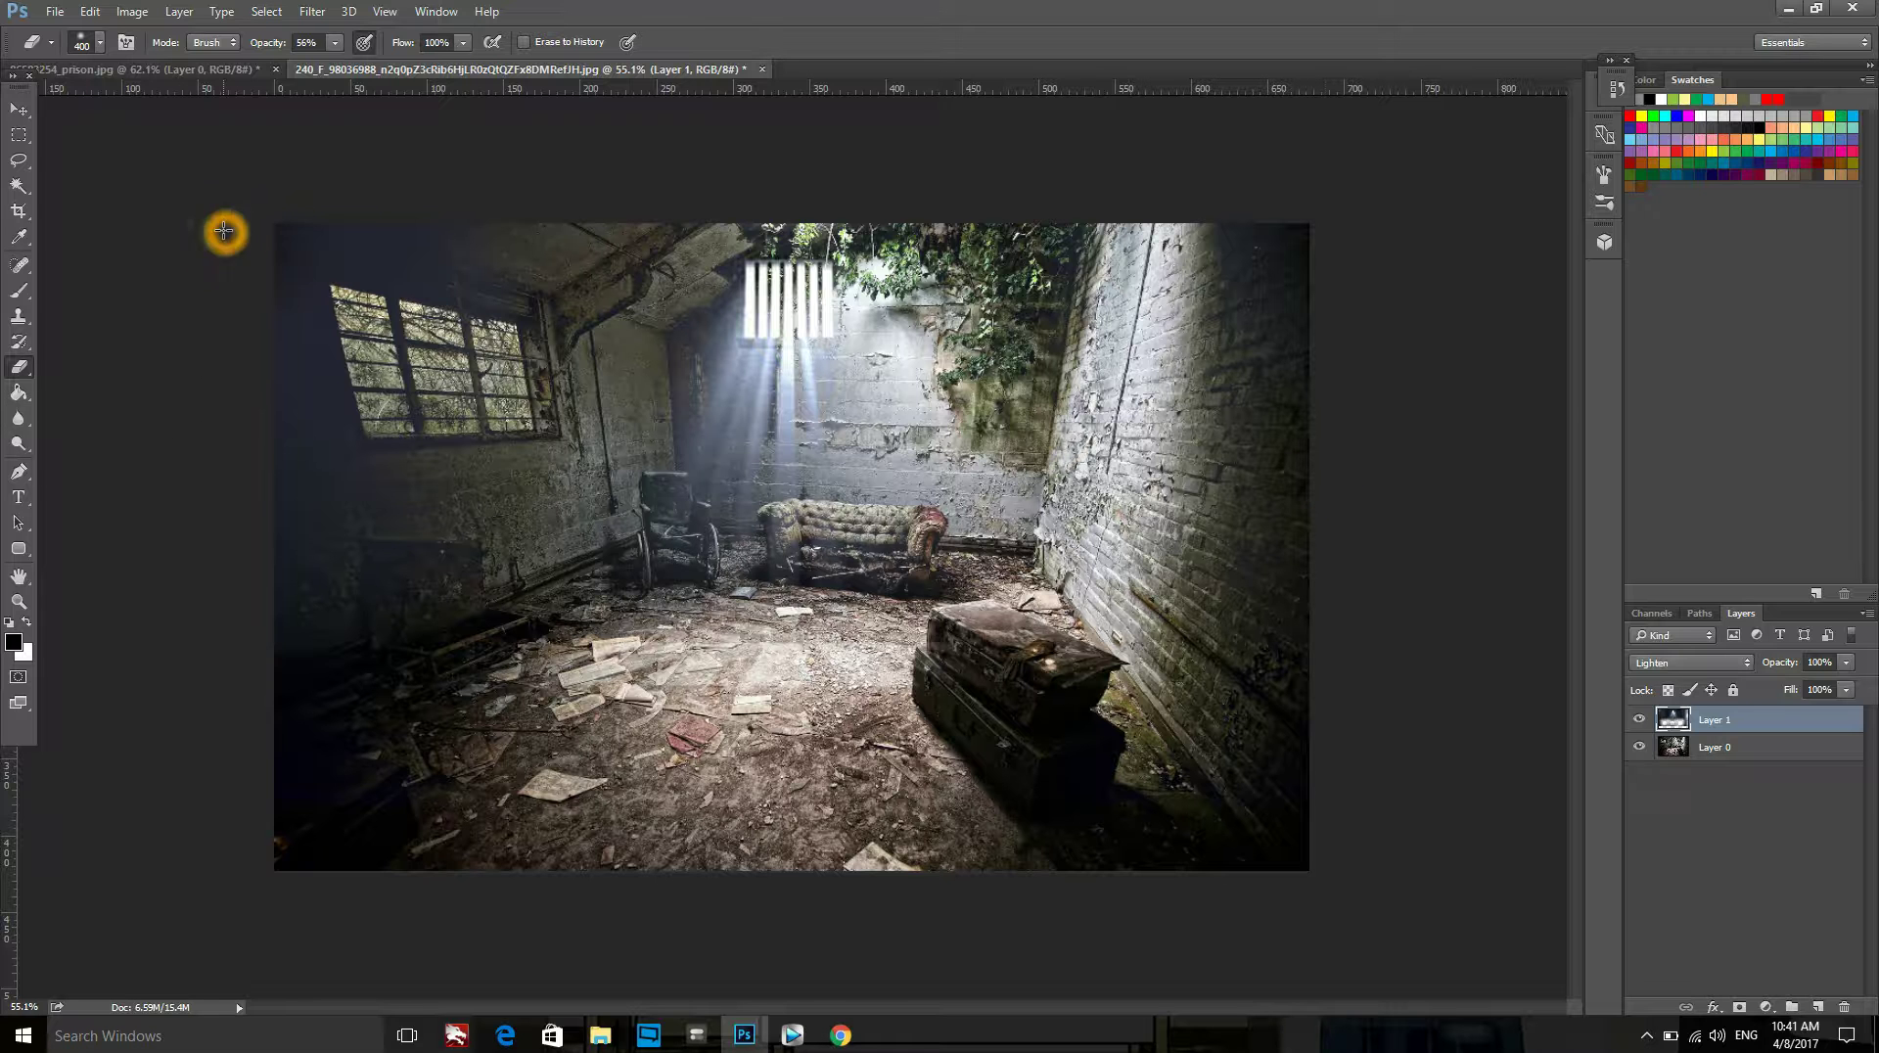
click(231, 830)
click(244, 791)
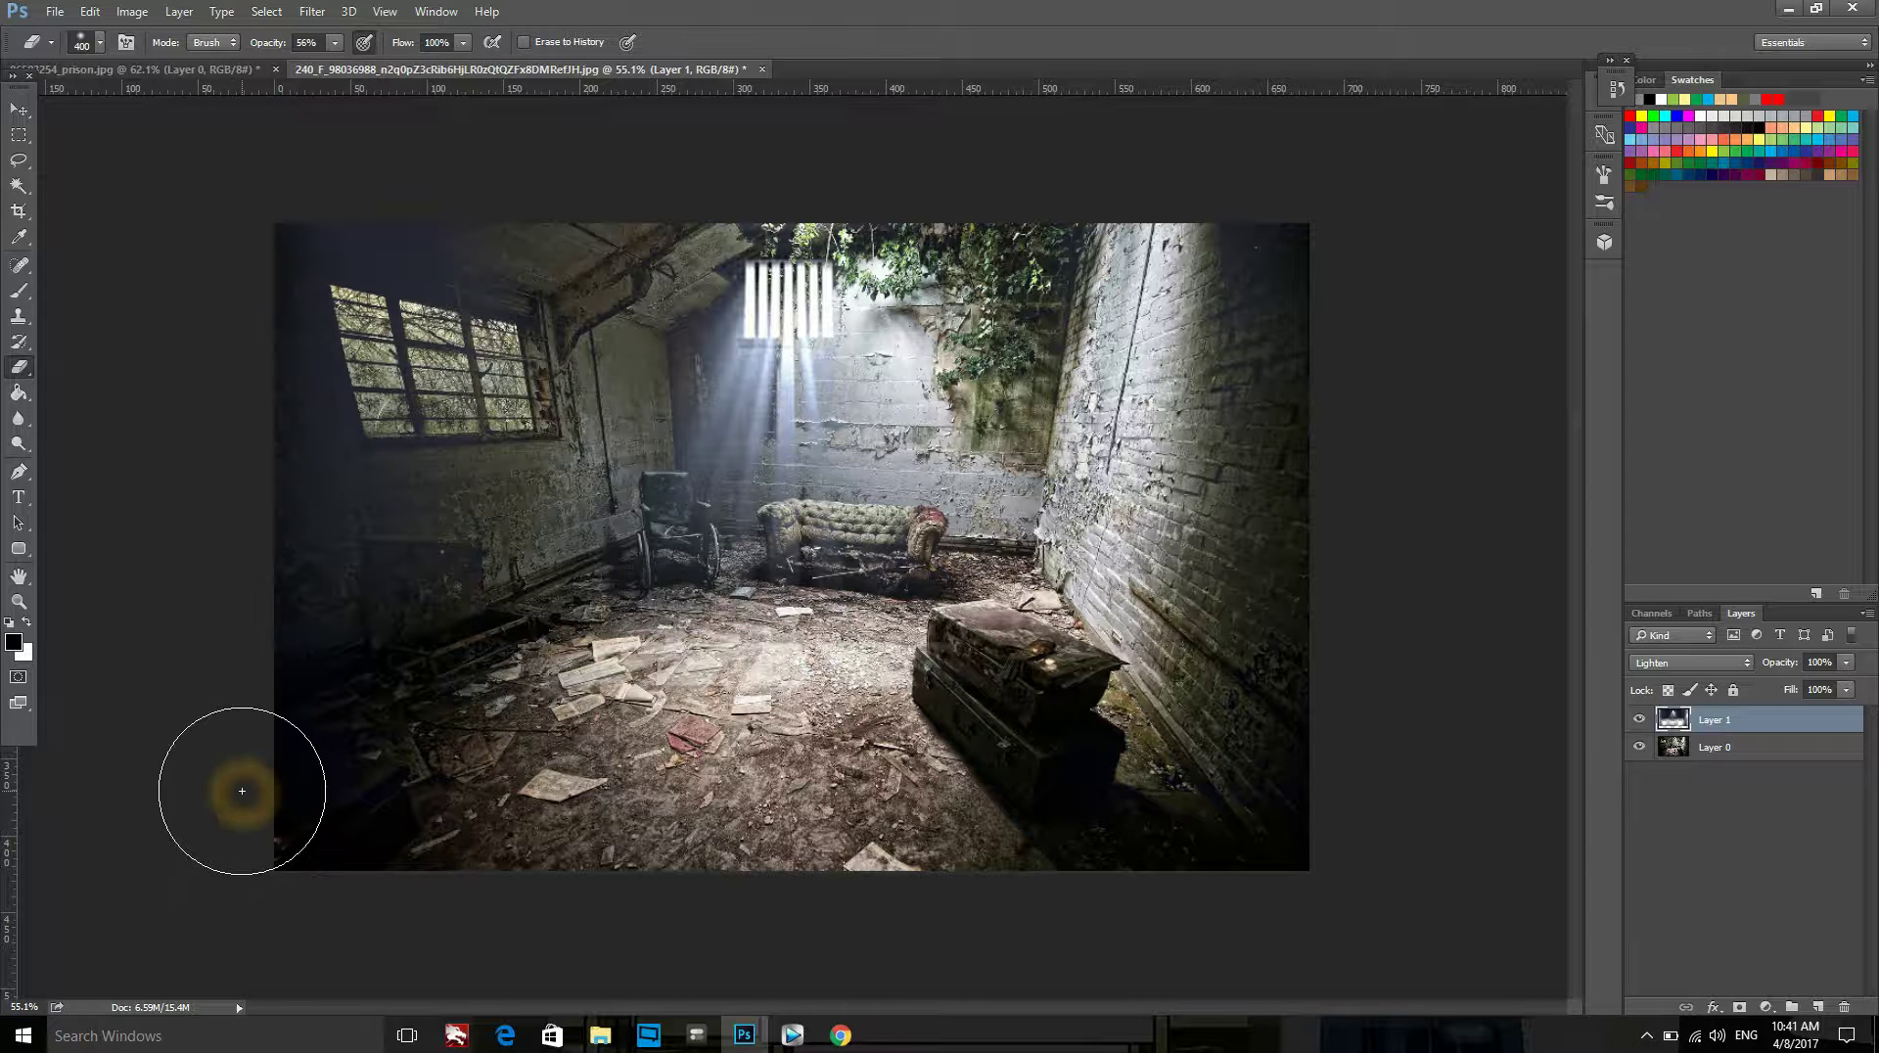
Touch up the top-left and upper-right edges, then switch to the Move tool.
click(281, 164)
click(271, 189)
scroll(1497, 331, down, 2)
click(1288, 268)
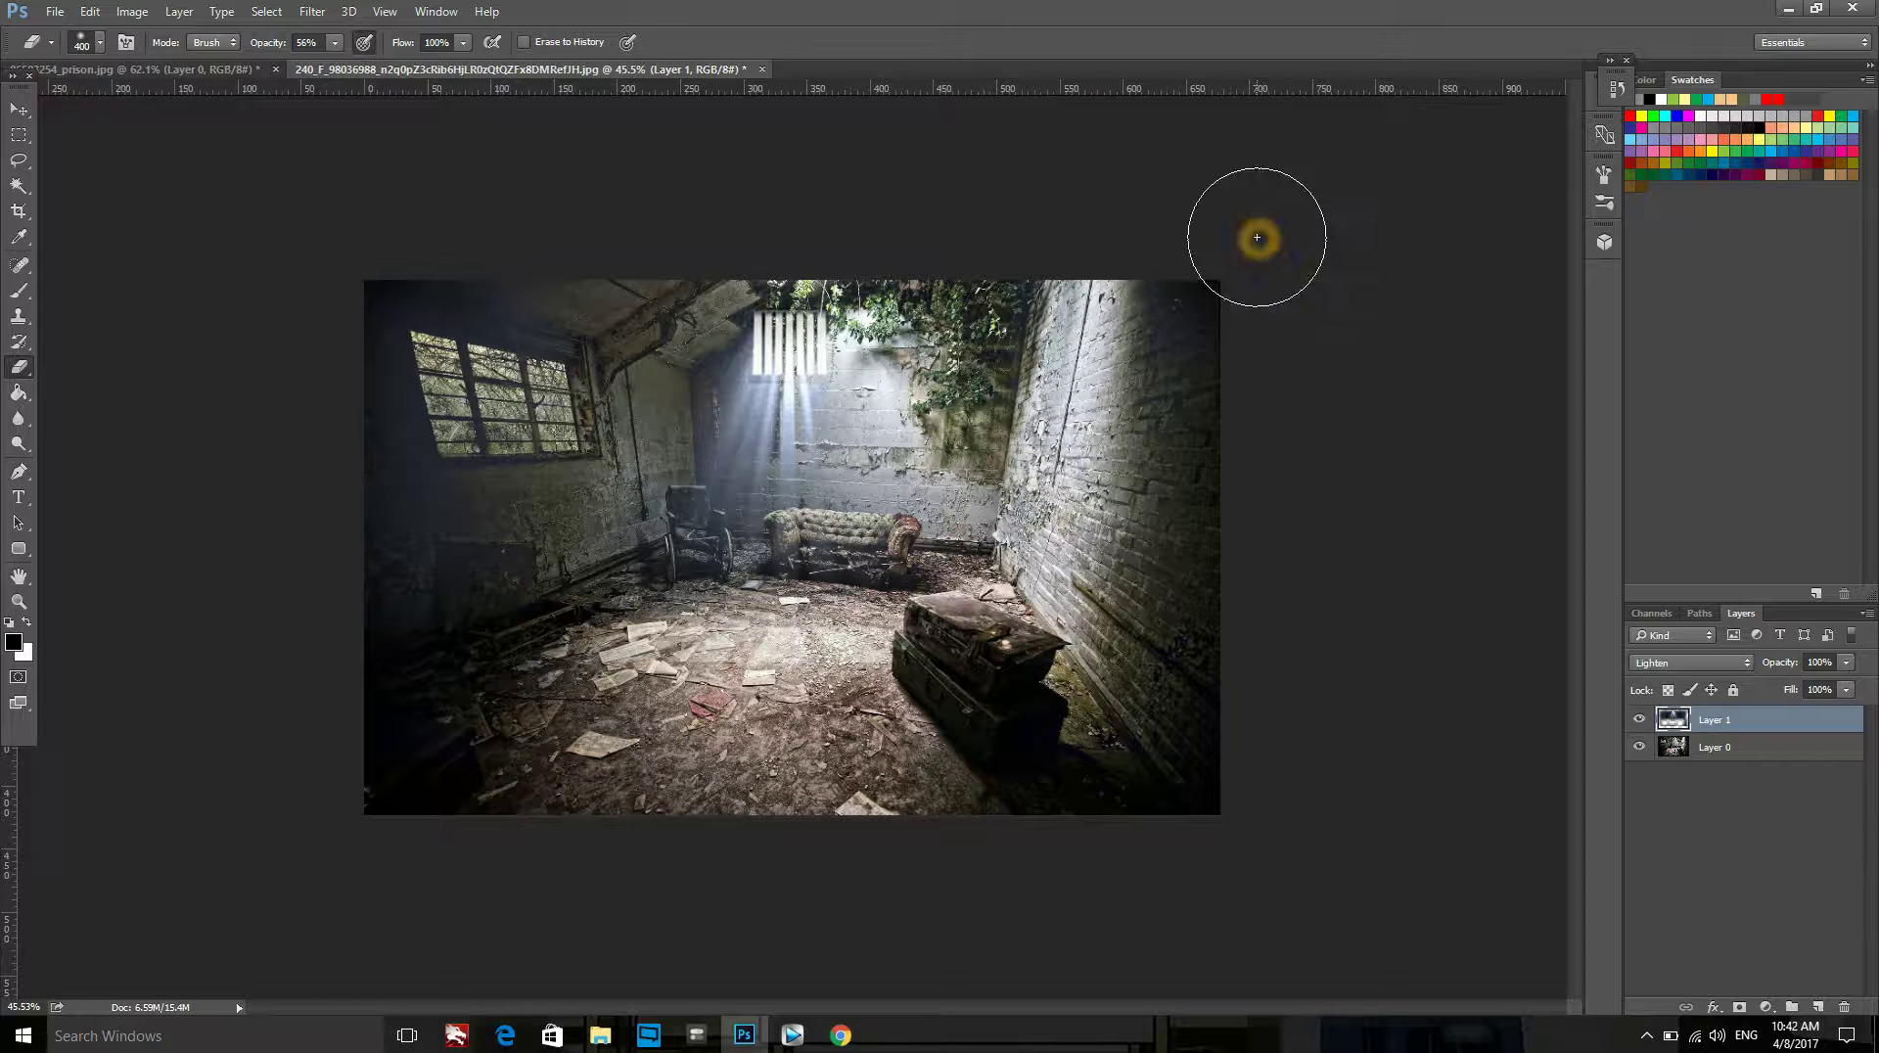
scroll(1287, 499, down, 1)
key(v)
click(1230, 520)
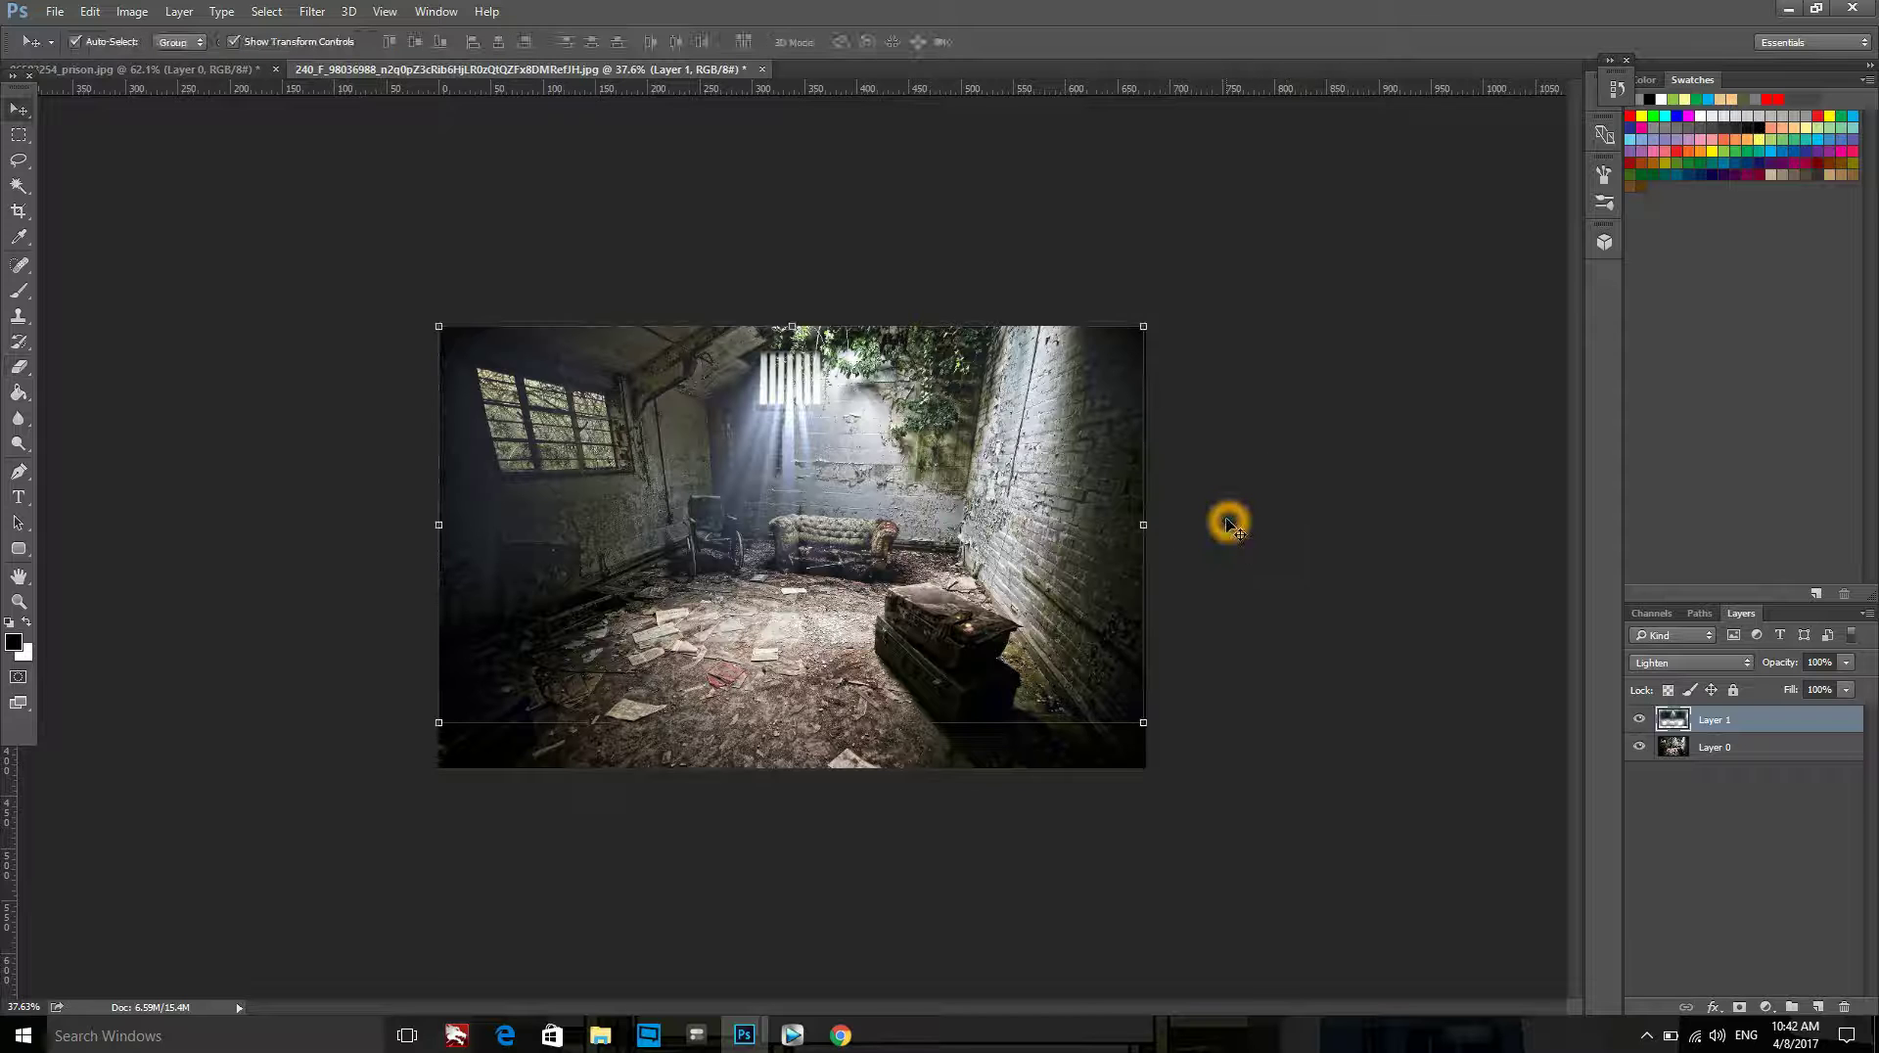
click(1257, 695)
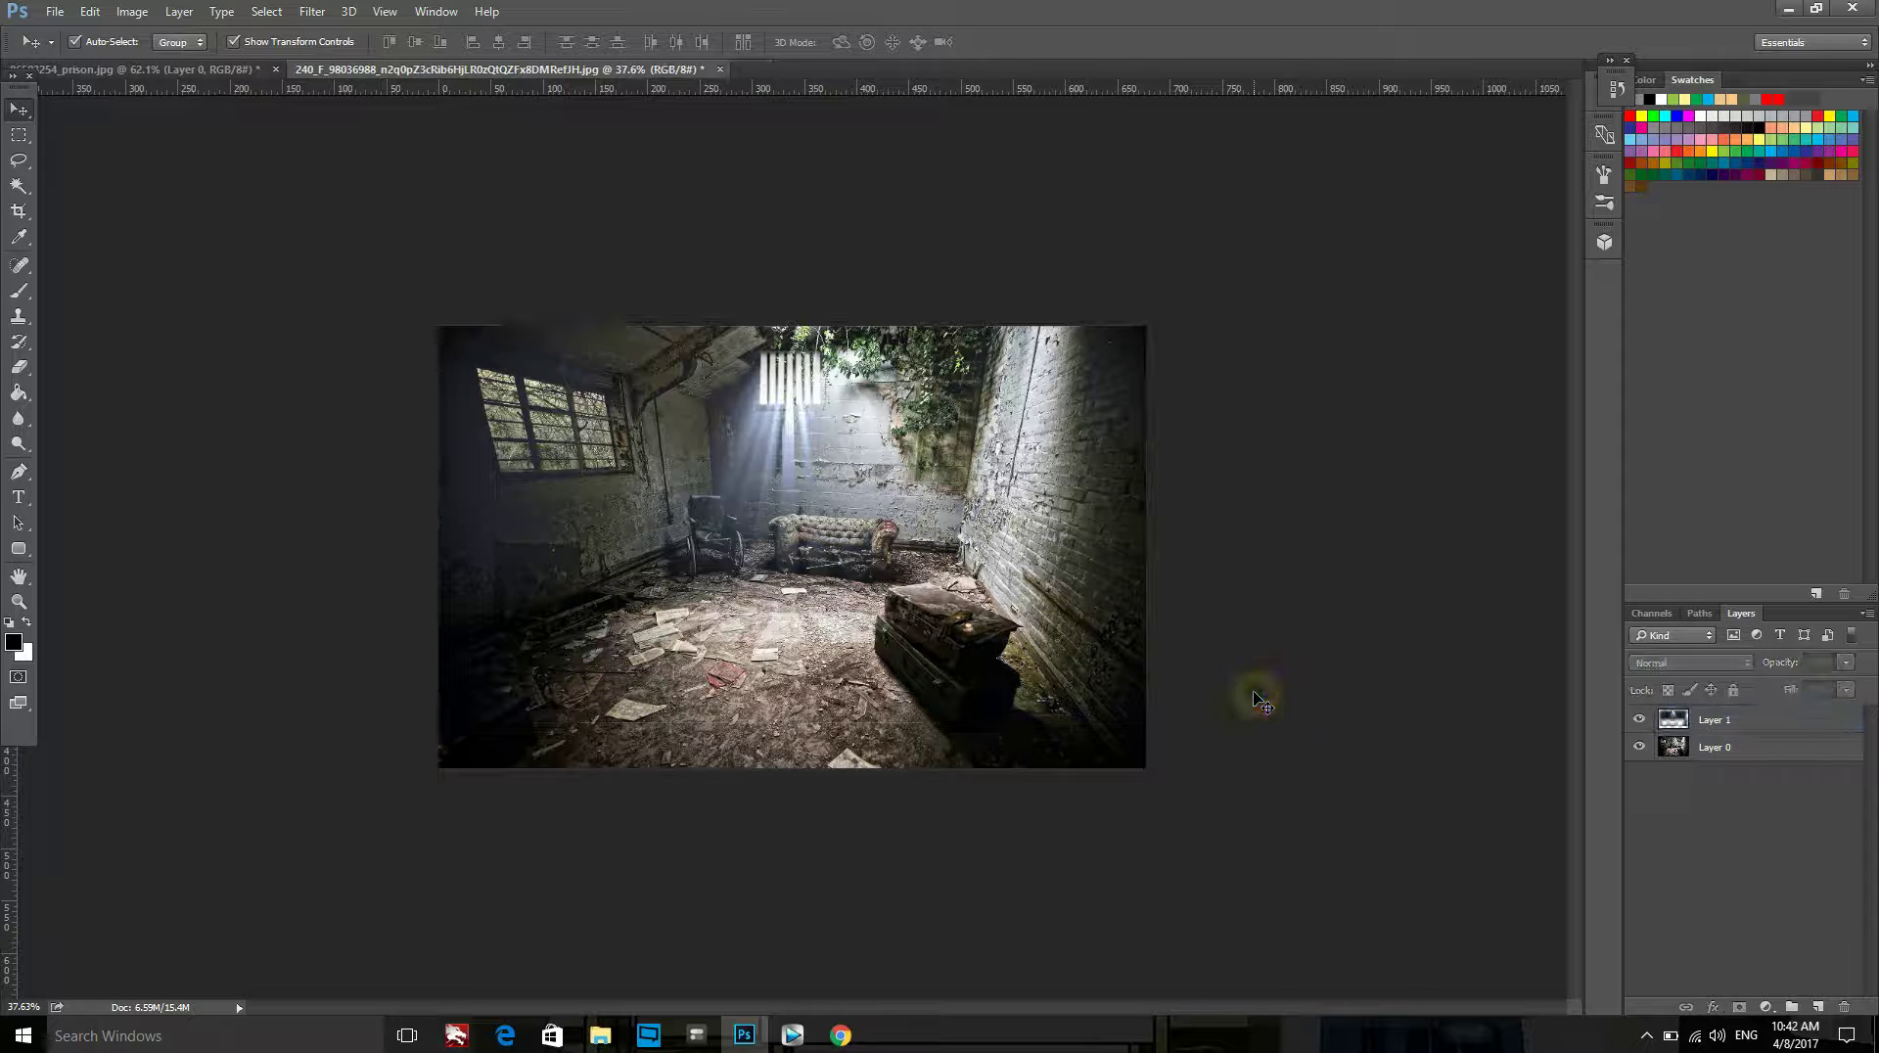
click(1621, 726)
click(1640, 721)
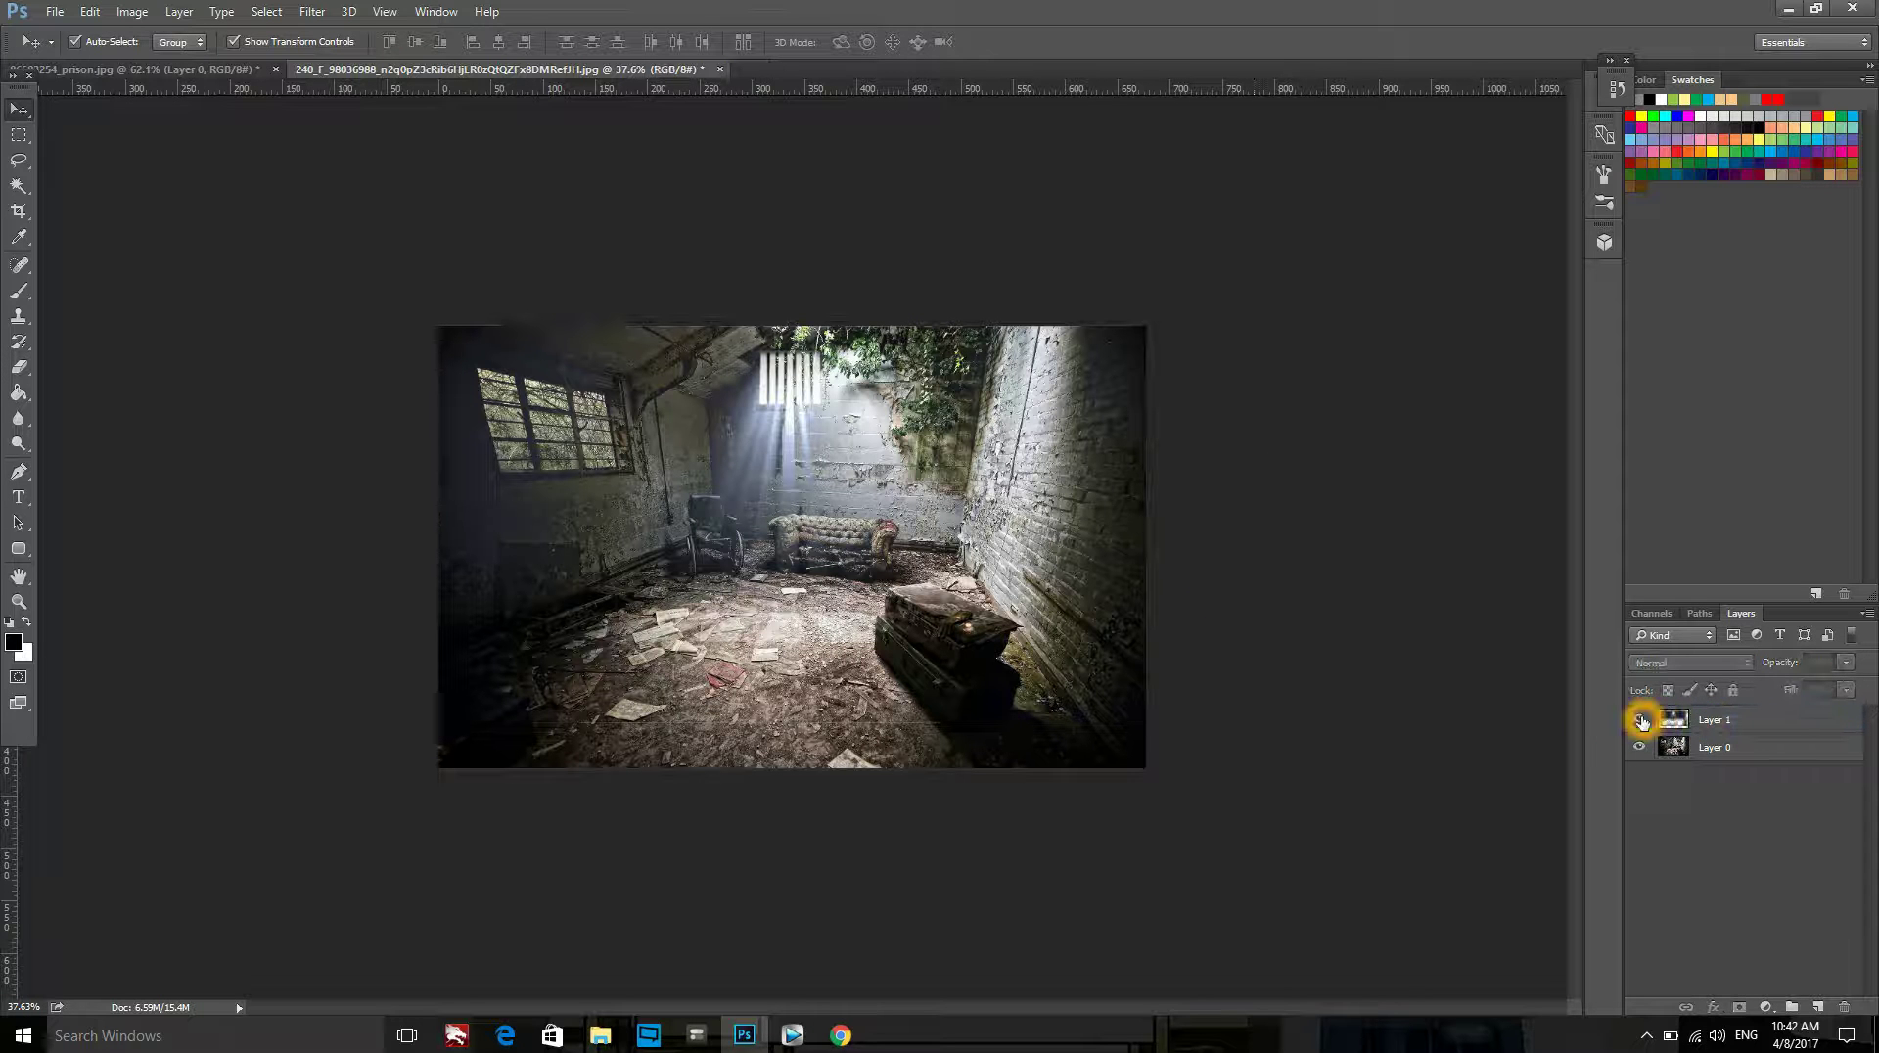
click(1642, 721)
click(1642, 721)
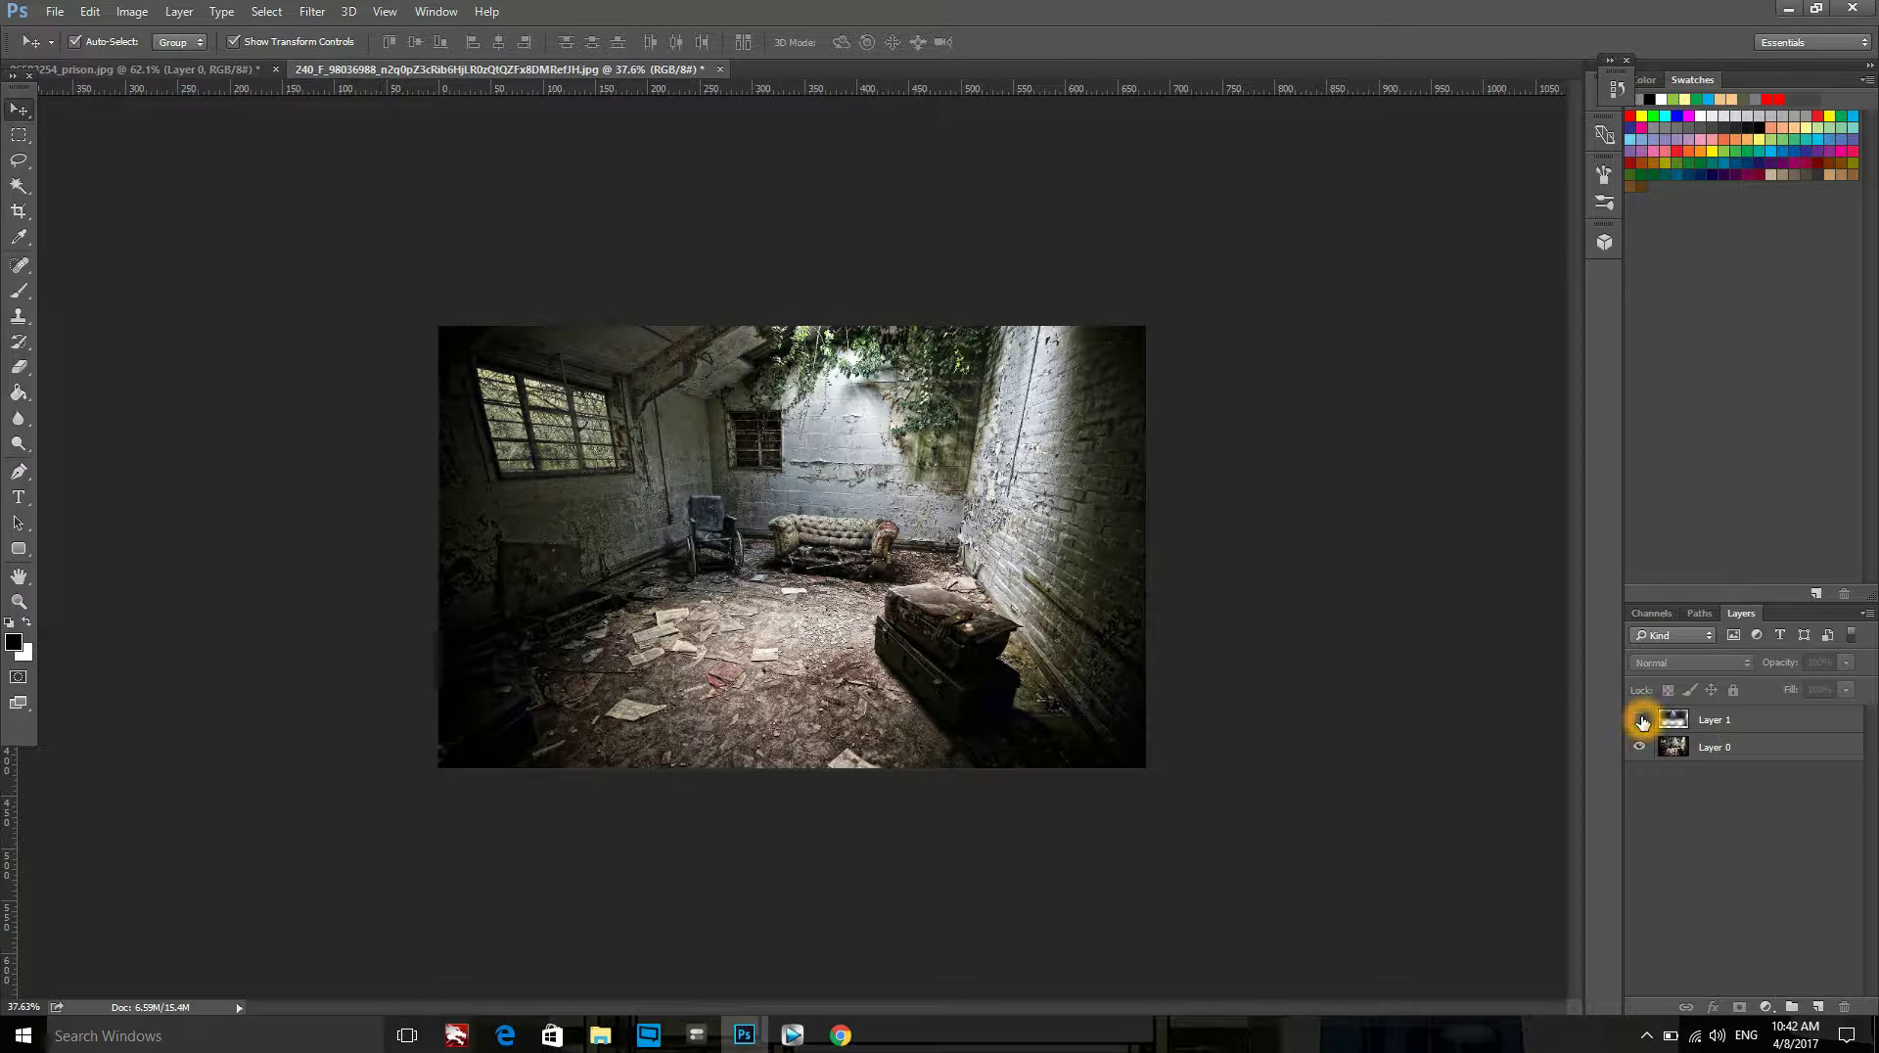
click(1641, 721)
alt+scroll(1432, 694, down, 1)
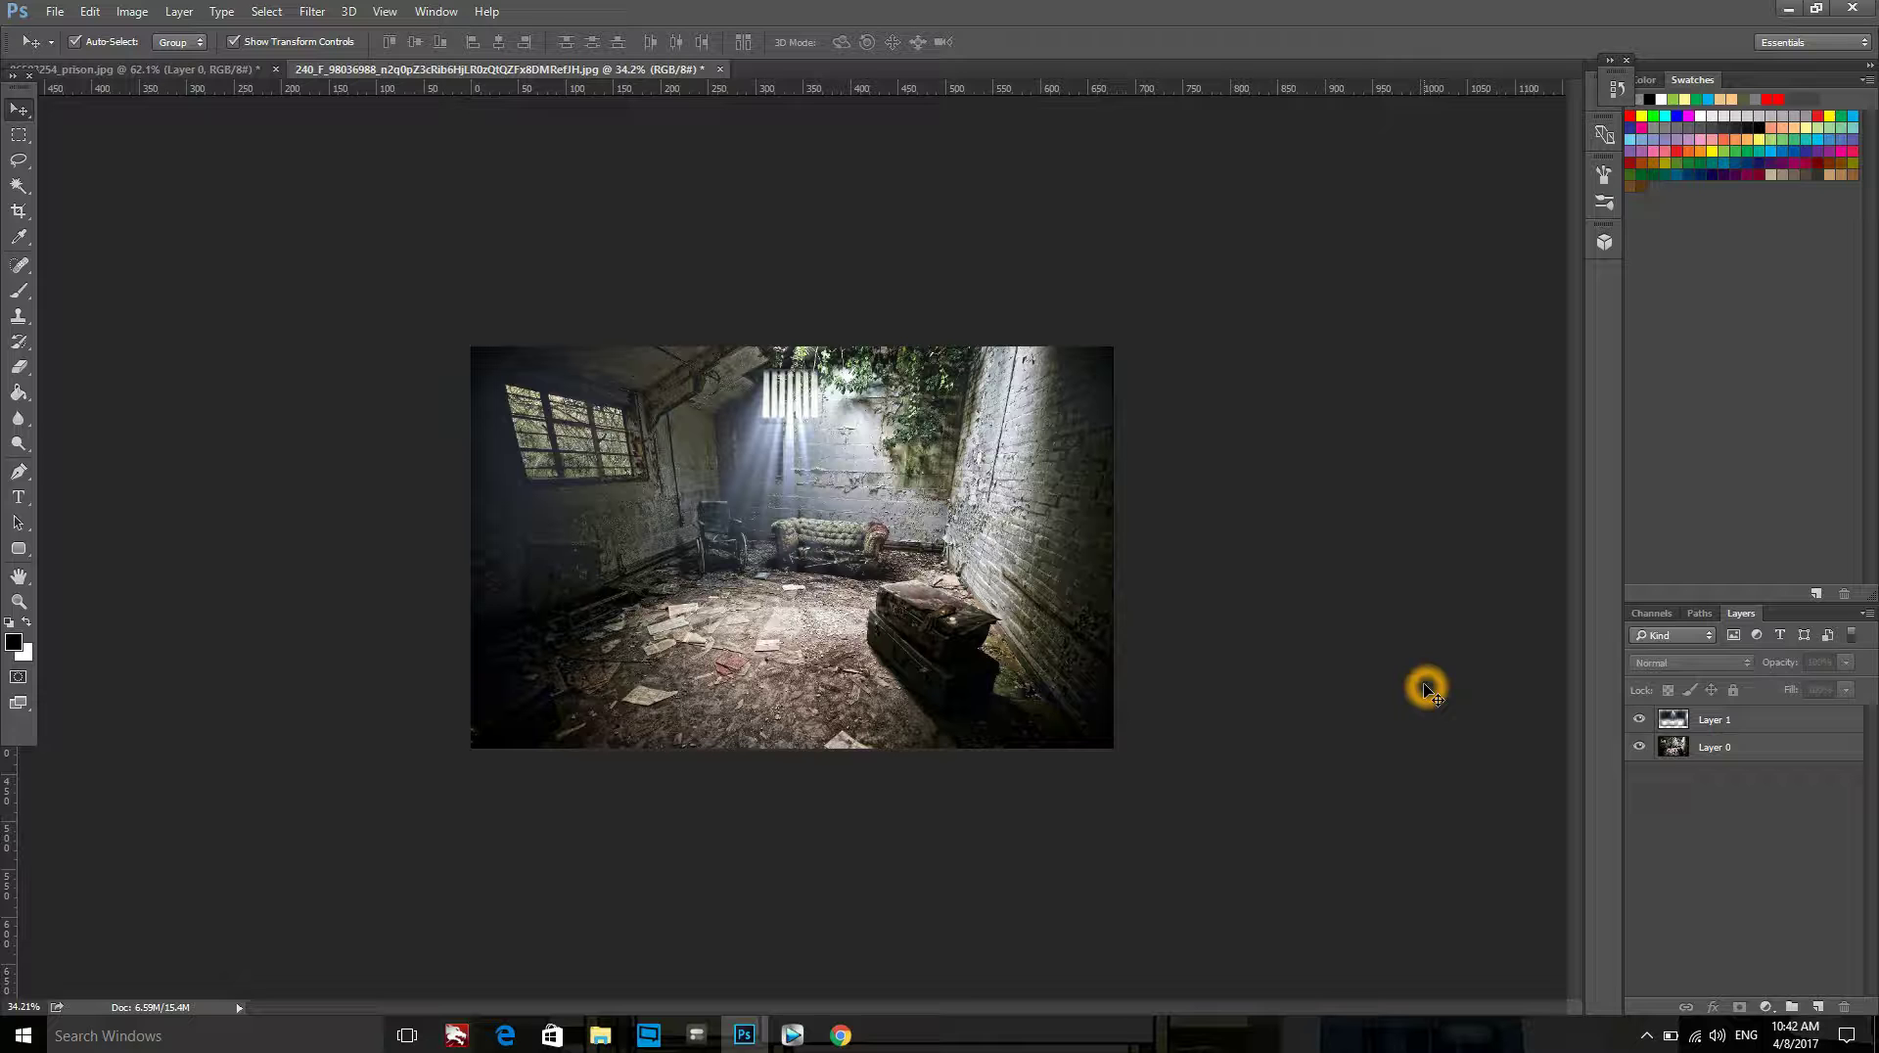
click(1724, 748)
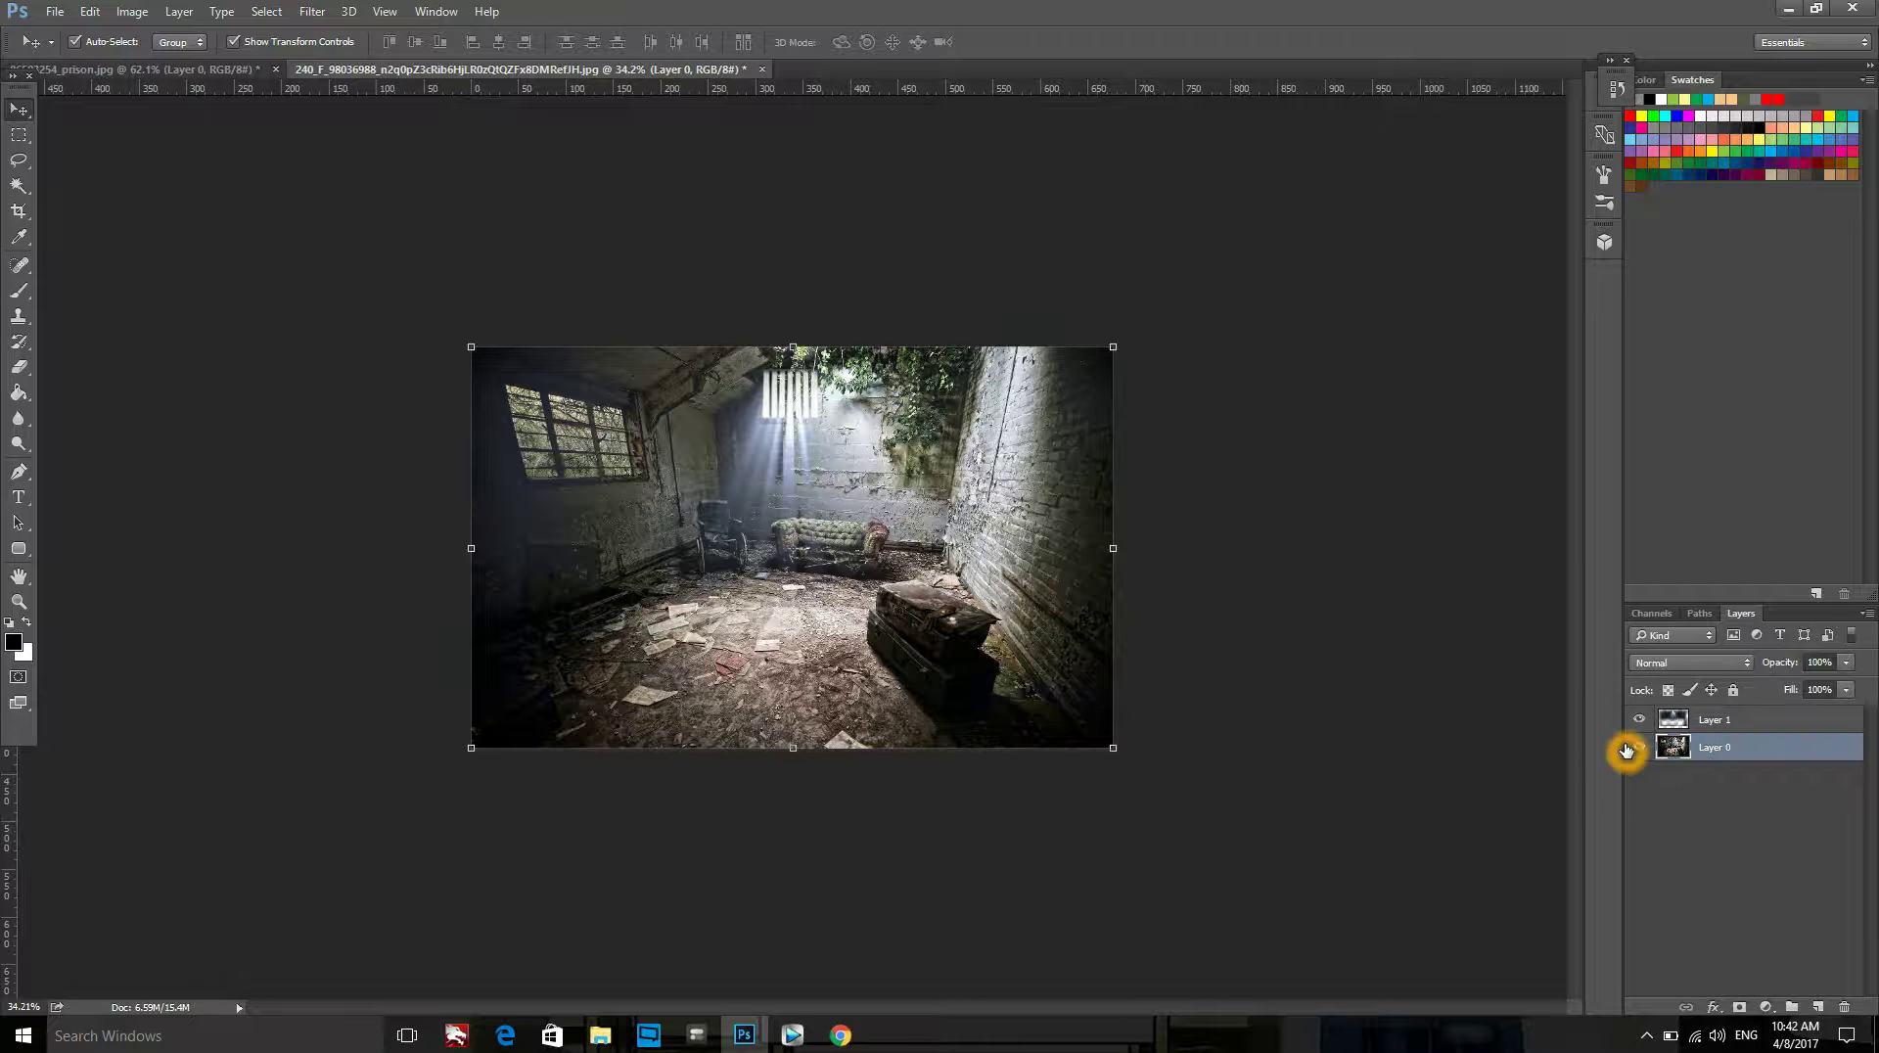
click(1637, 748)
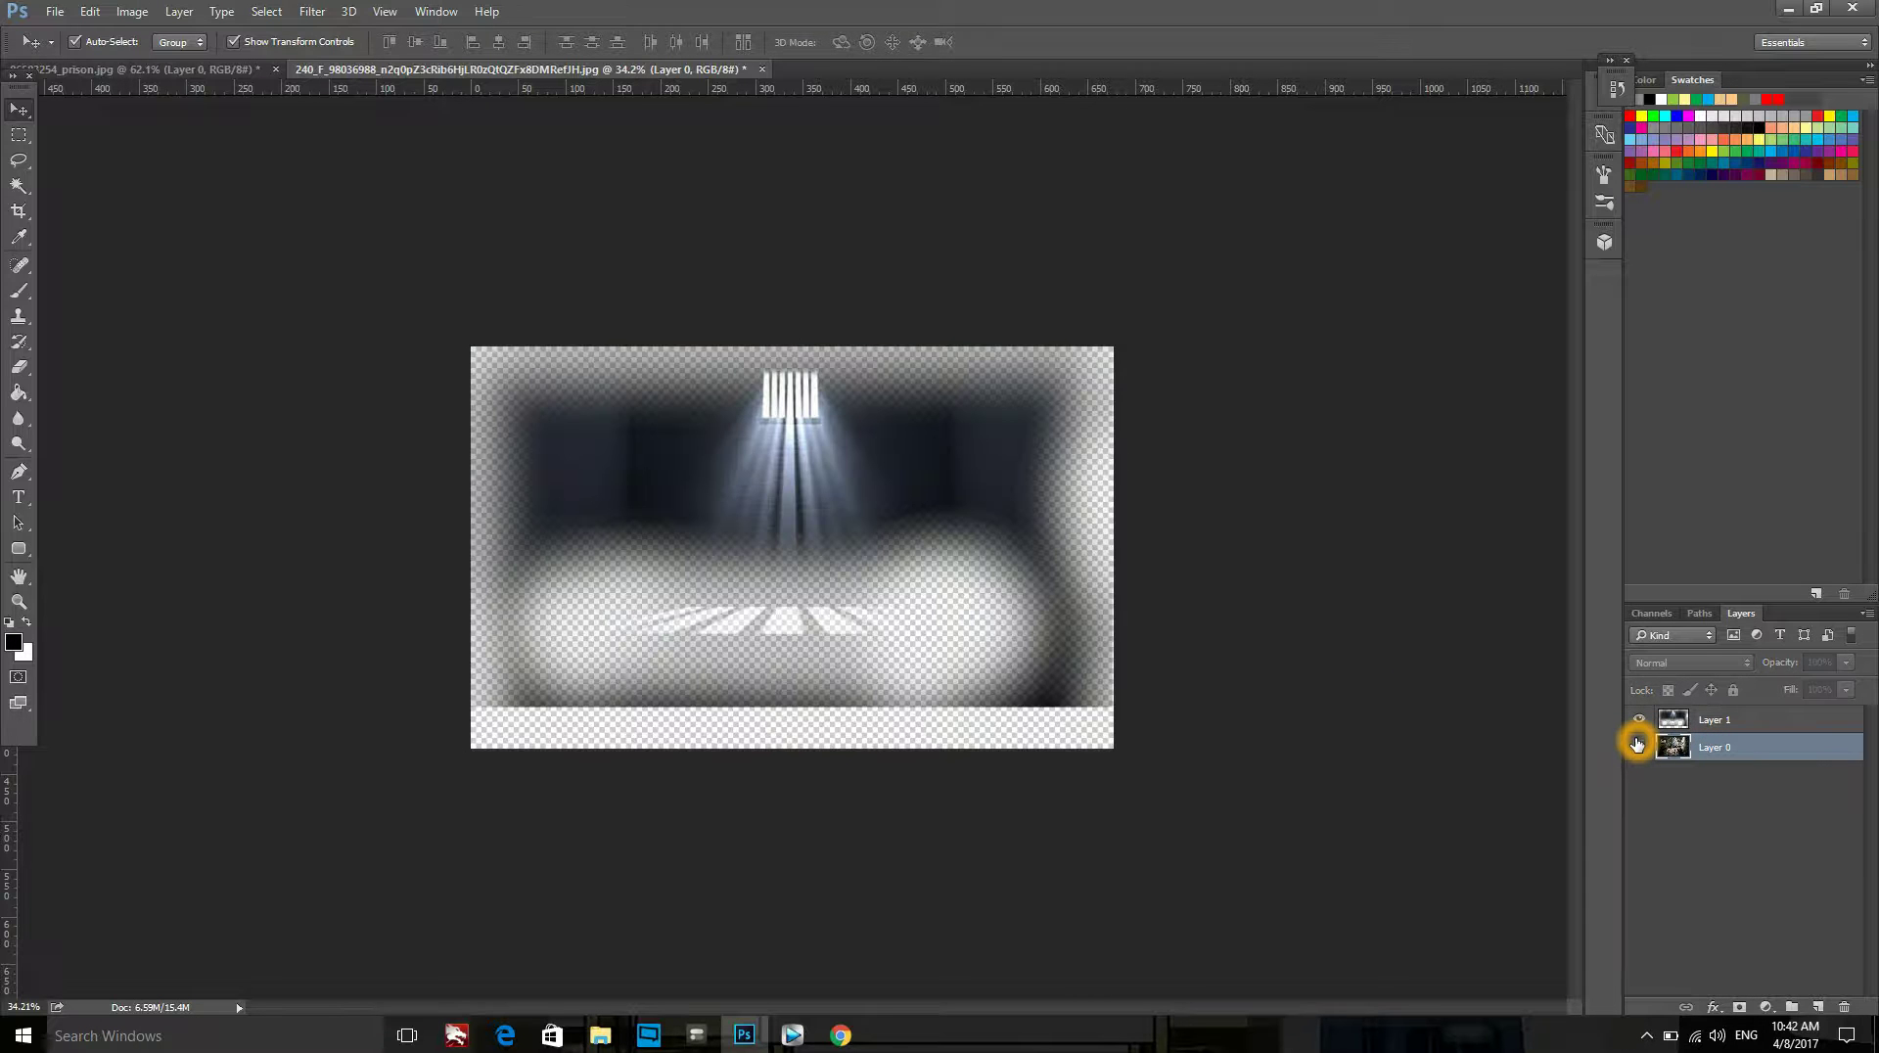
click(1637, 746)
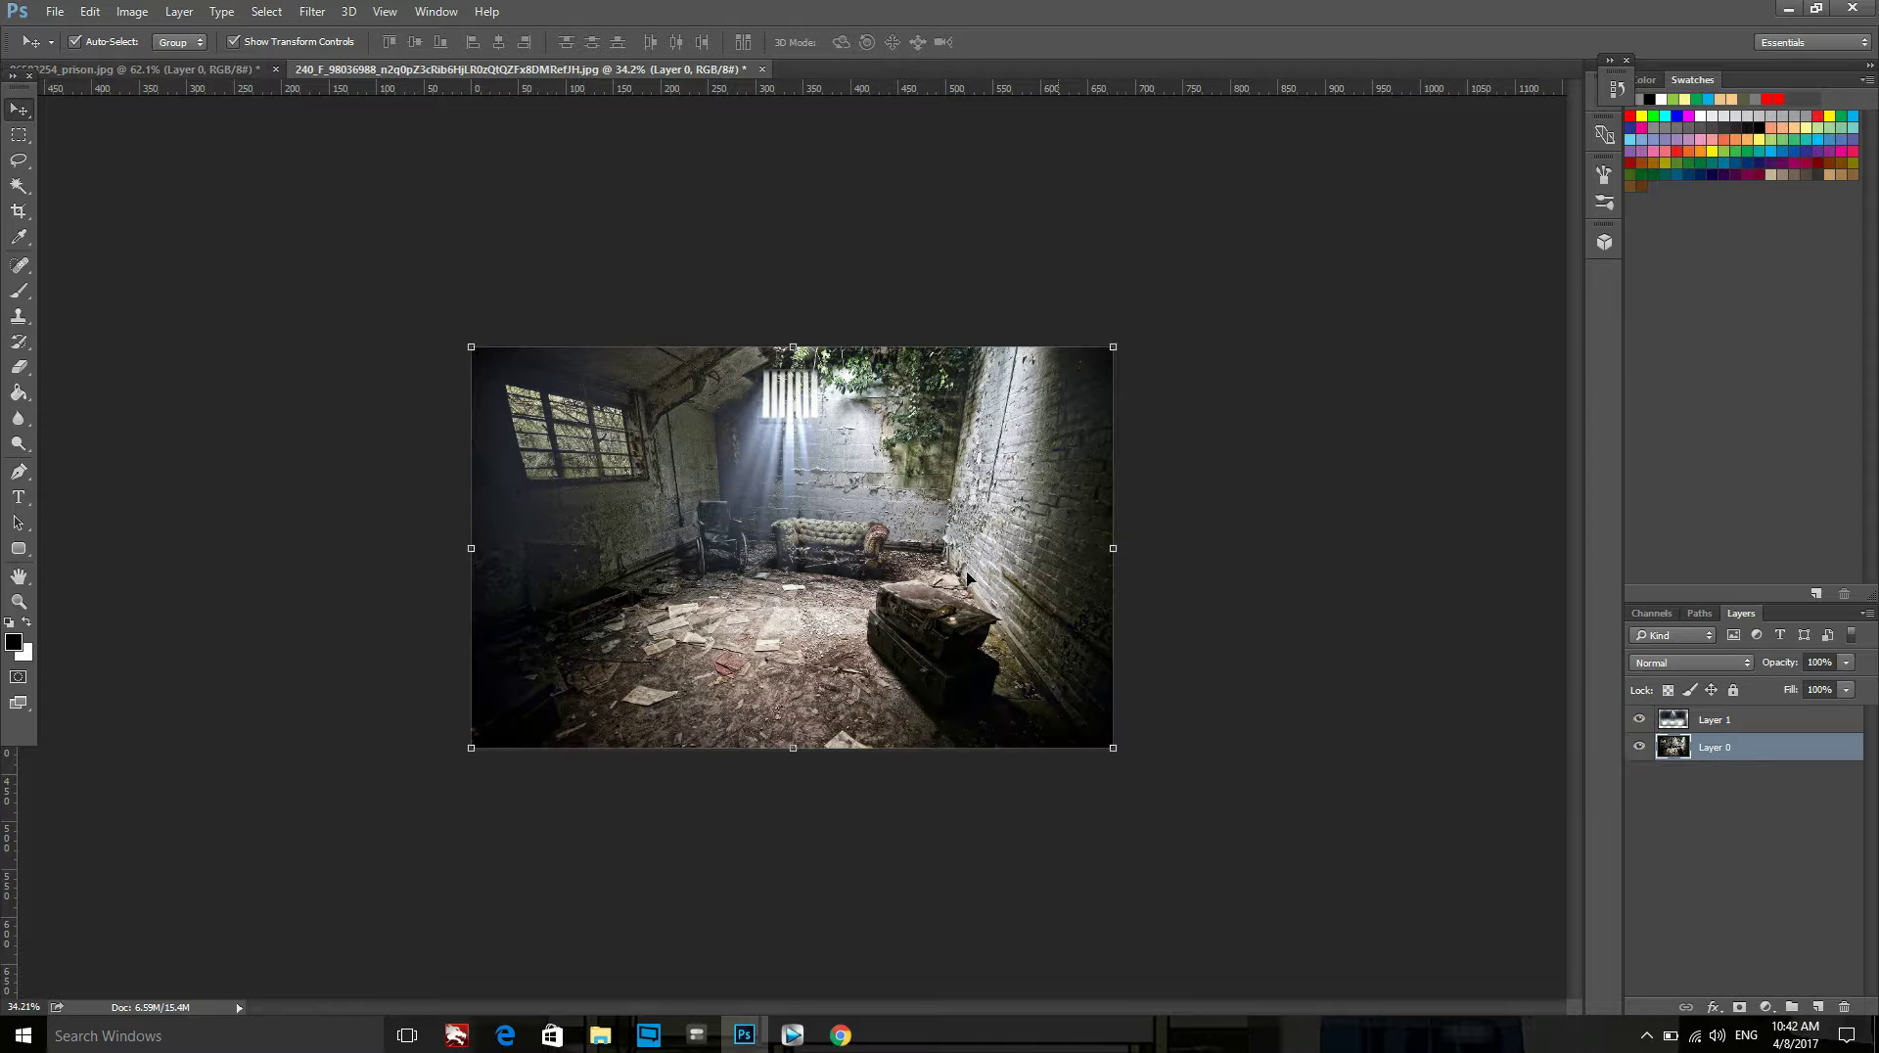
scroll(838, 747, up, 1)
scroll(839, 747, up, 2)
scroll(839, 747, up, 2)
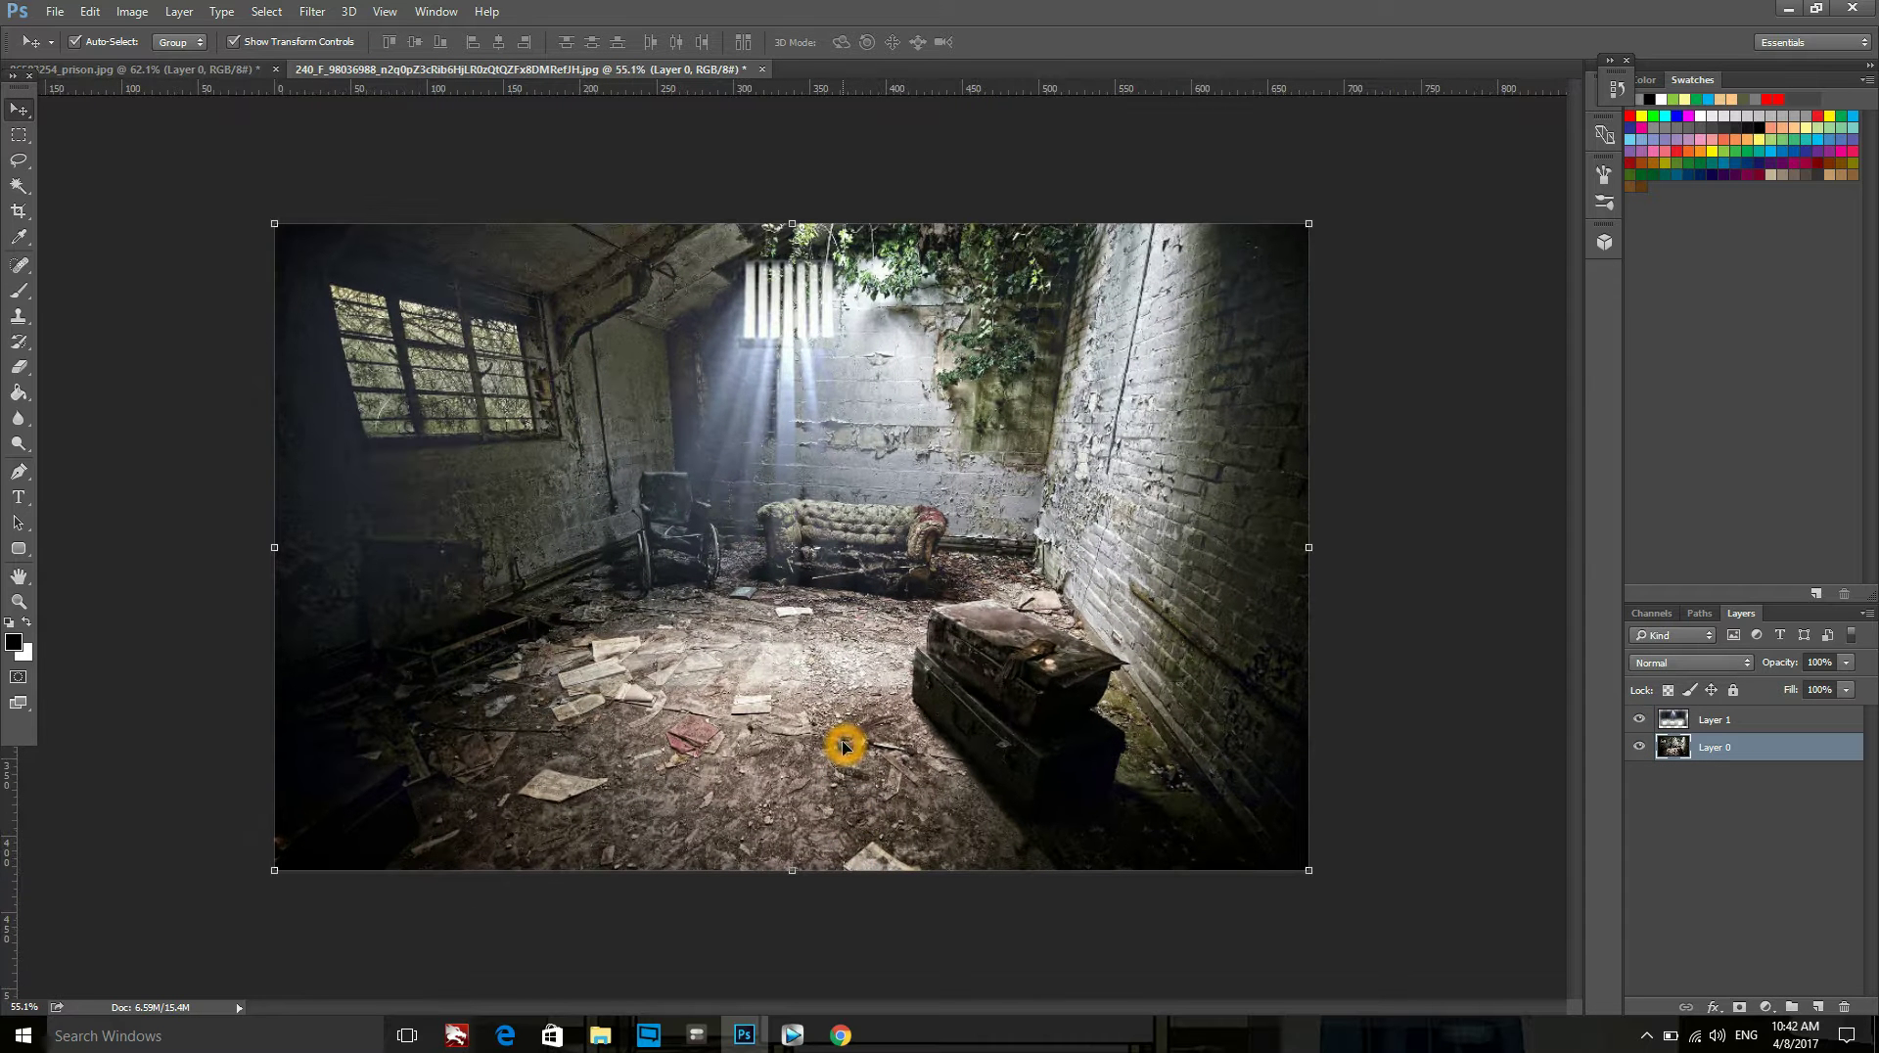